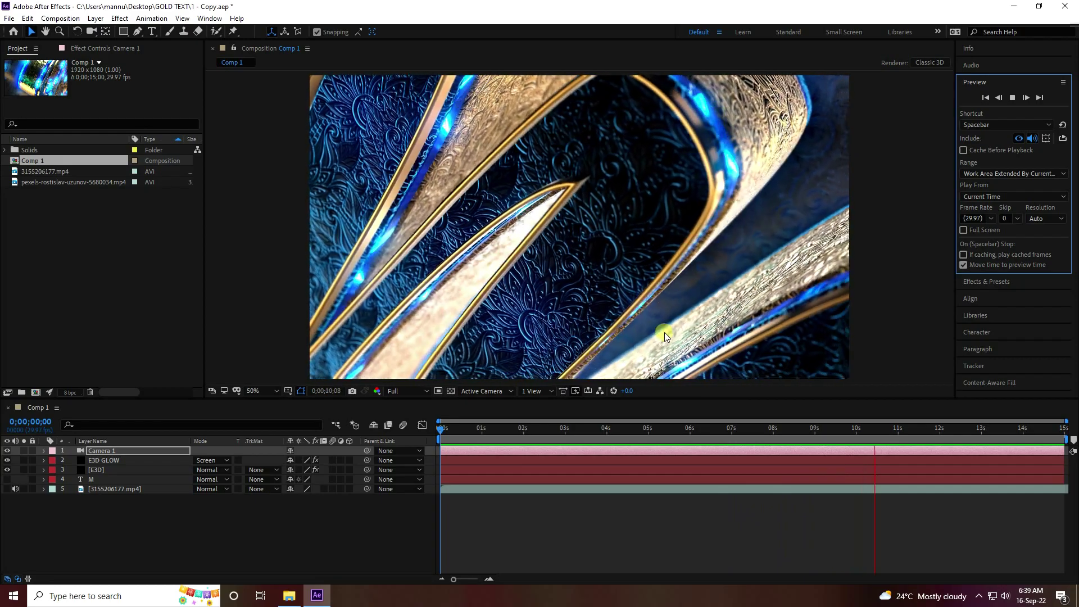
# Start a new project, discarding the unsaved changes to "1 - Copy.aep"
pyautogui.moveTo(598, 434); pyautogui.dragTo(478, 428)
pyautogui.click(15, 22)
pyautogui.moveTo(57, 22)
pyautogui.click(213, 32)
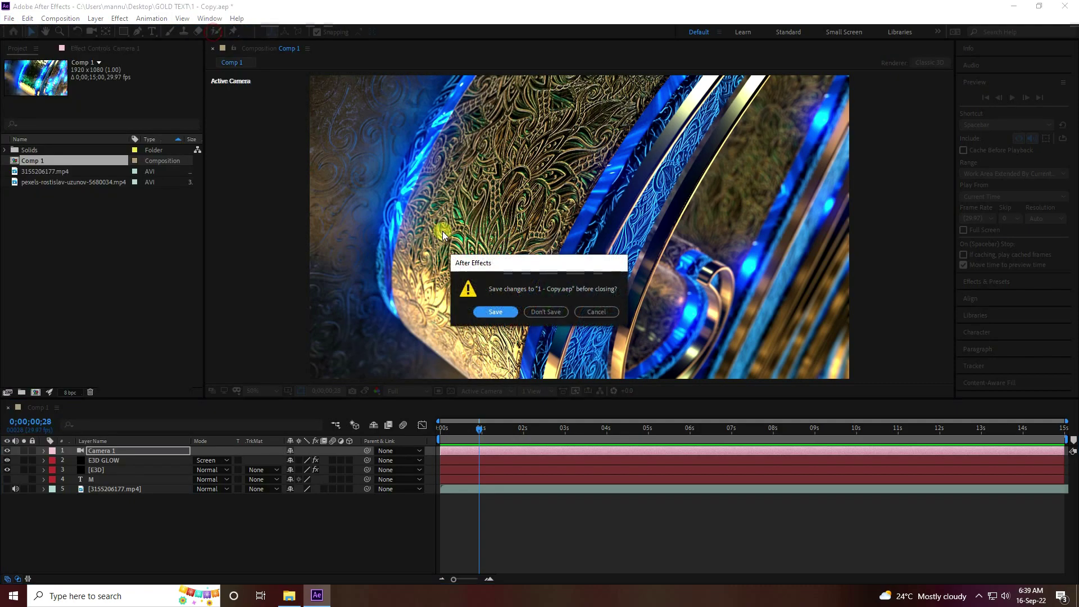
pyautogui.click(534, 312)
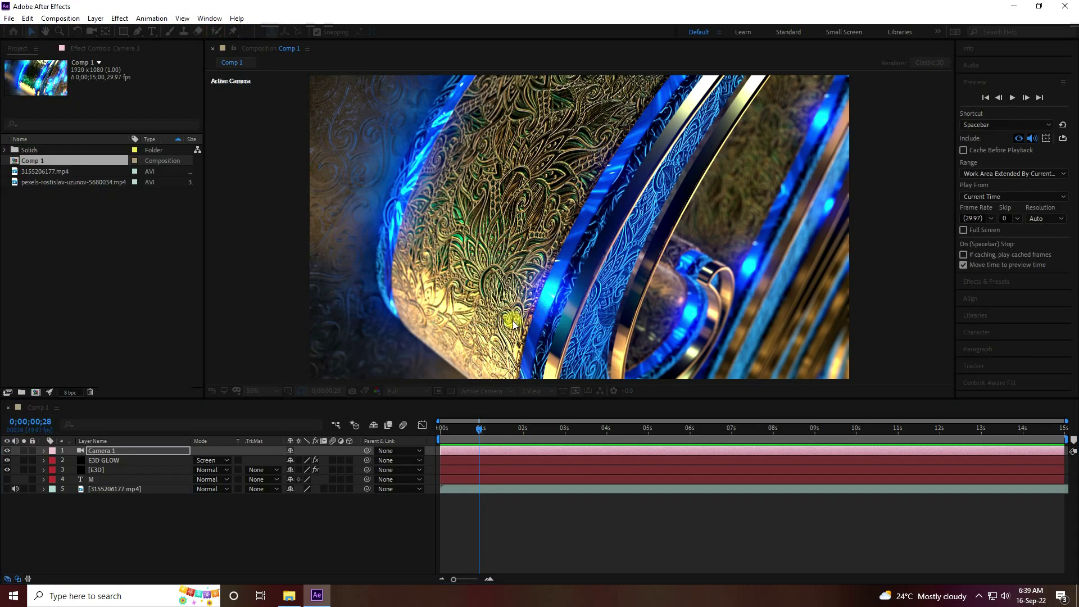
# Create a composition named Comp 1 with the HDTV 1080 29.97 preset and a 15-second duration
pyautogui.click(498, 248)
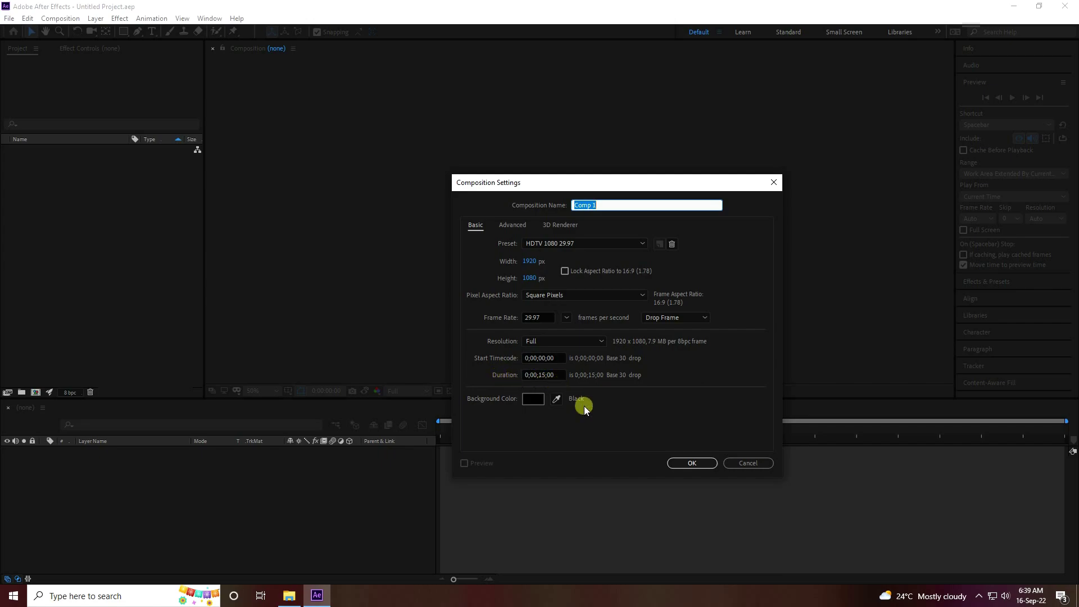
pyautogui.click(687, 463)
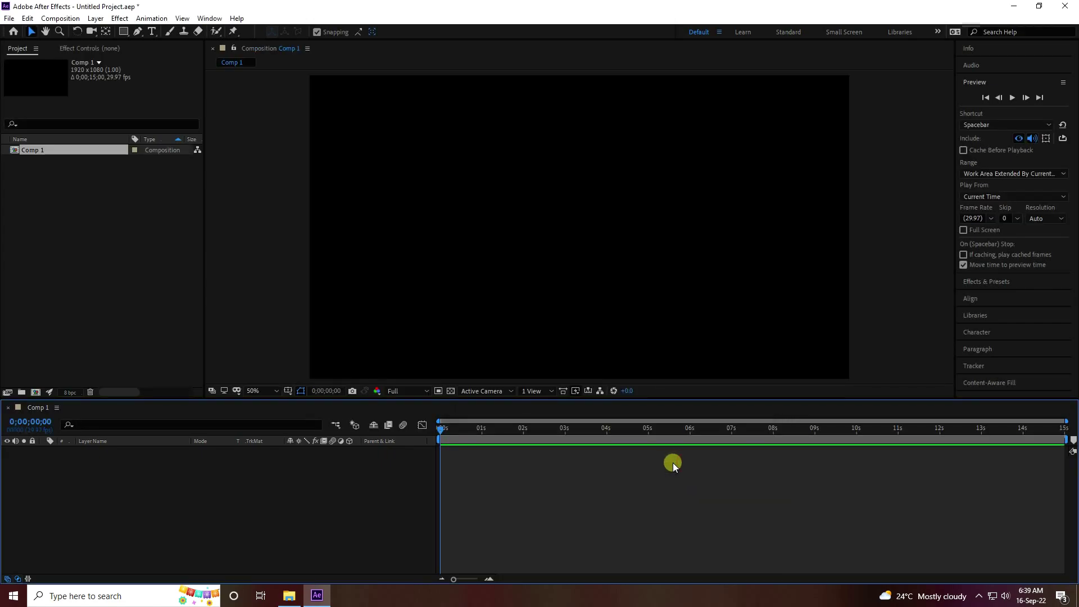
# Import 3155206177.mp4 from the Texture folder as footage, add it to Comp 1 as a layer and preview it
pyautogui.rightClick(97, 242)
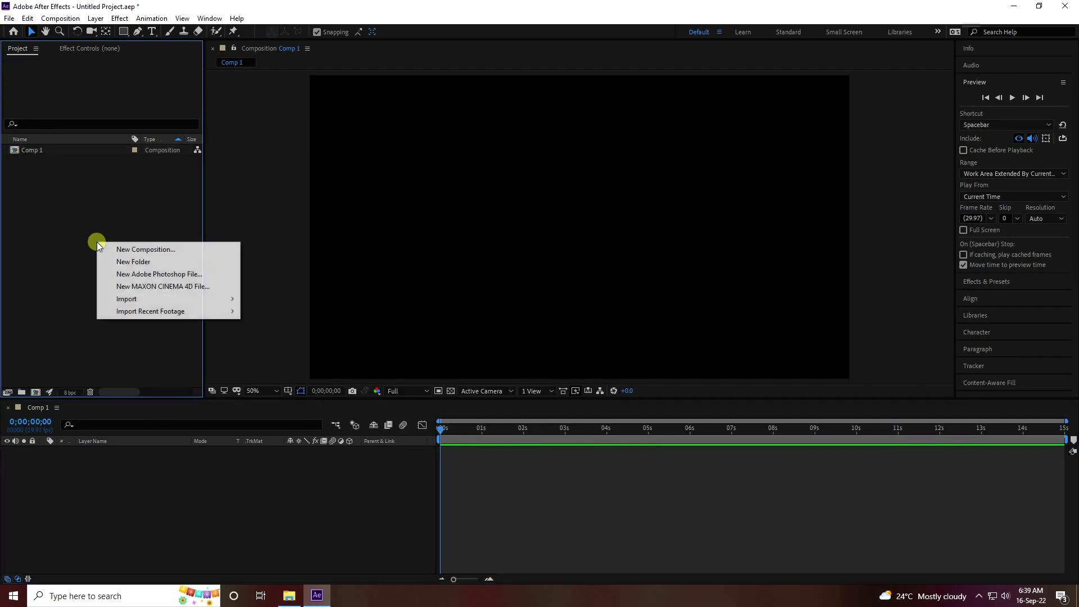
pyautogui.moveTo(134, 302)
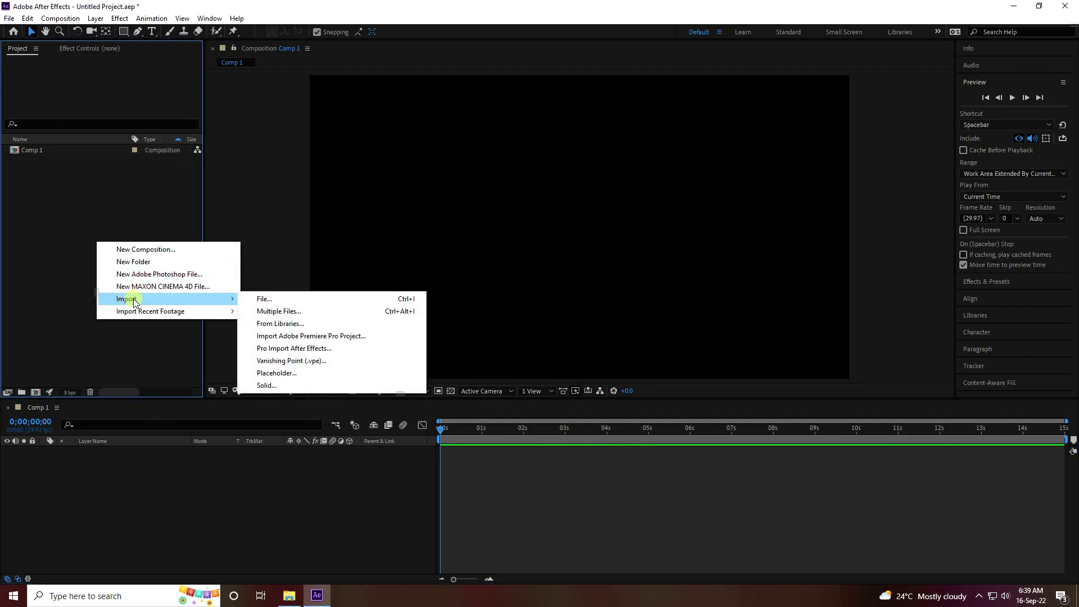
pyautogui.click(268, 303)
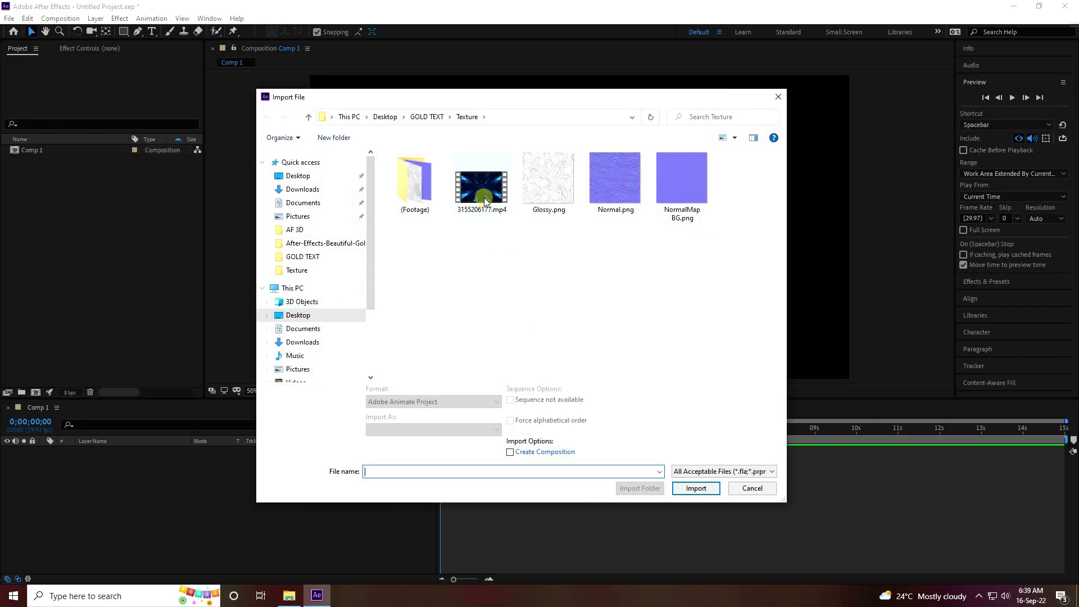
pyautogui.click(486, 201)
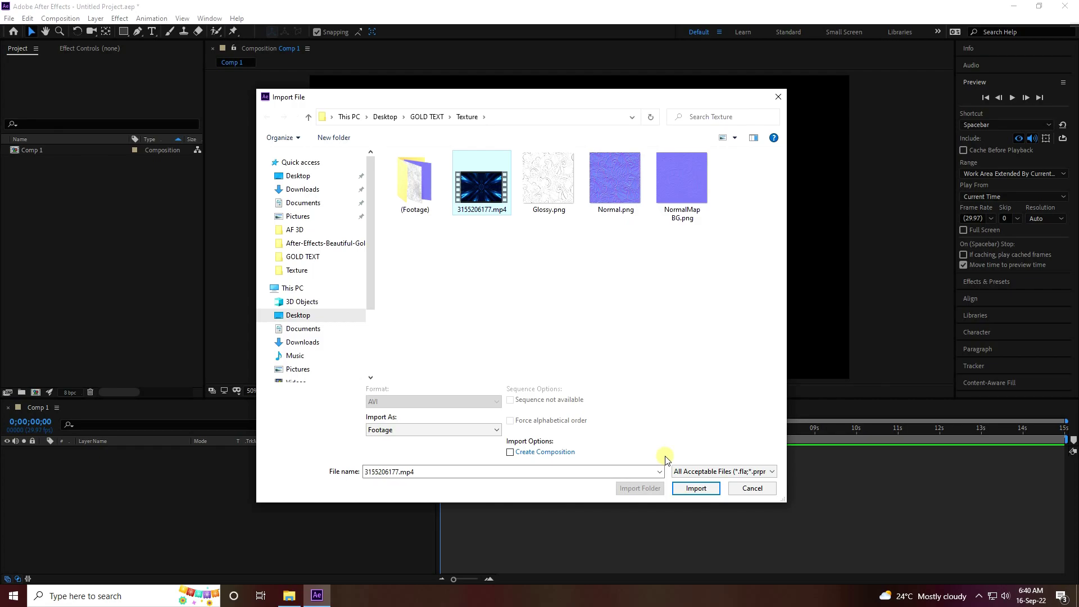
pyautogui.click(695, 488)
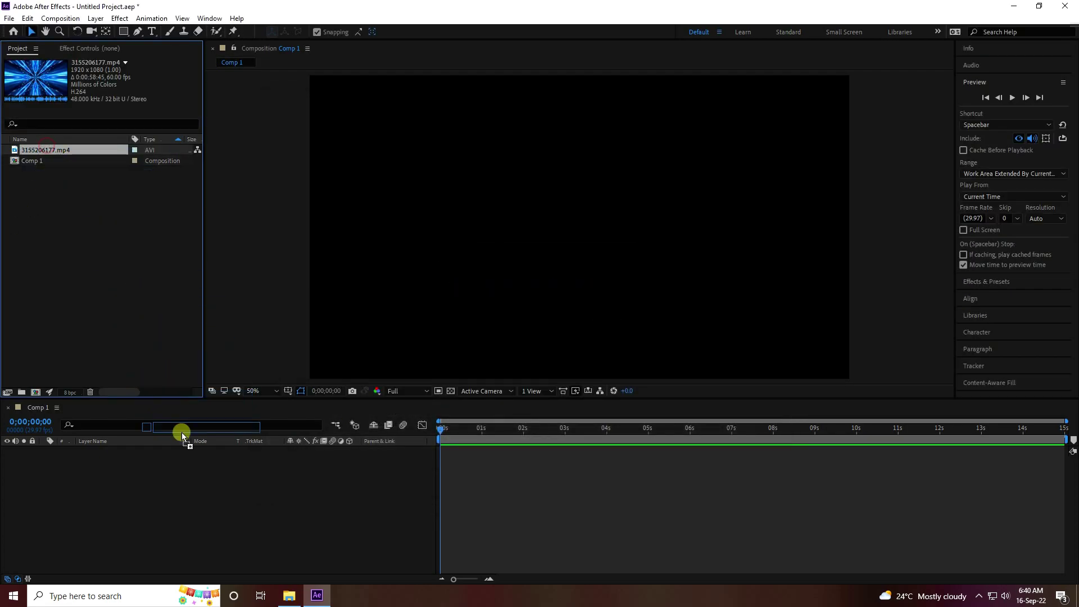
pyautogui.moveTo(200, 501); pyautogui.dragTo(203, 502)
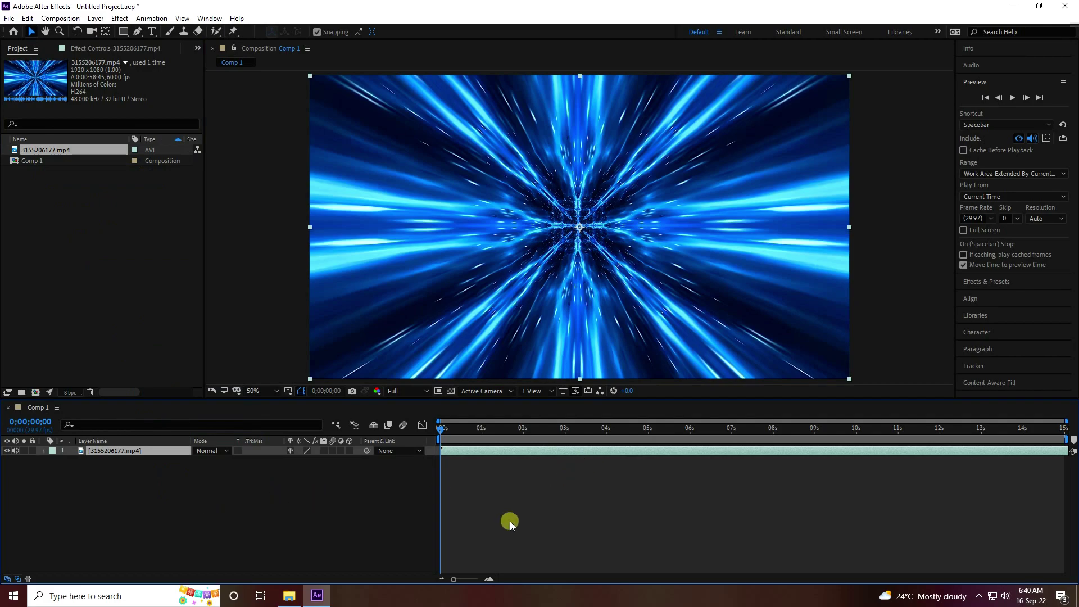
pyautogui.press('space')
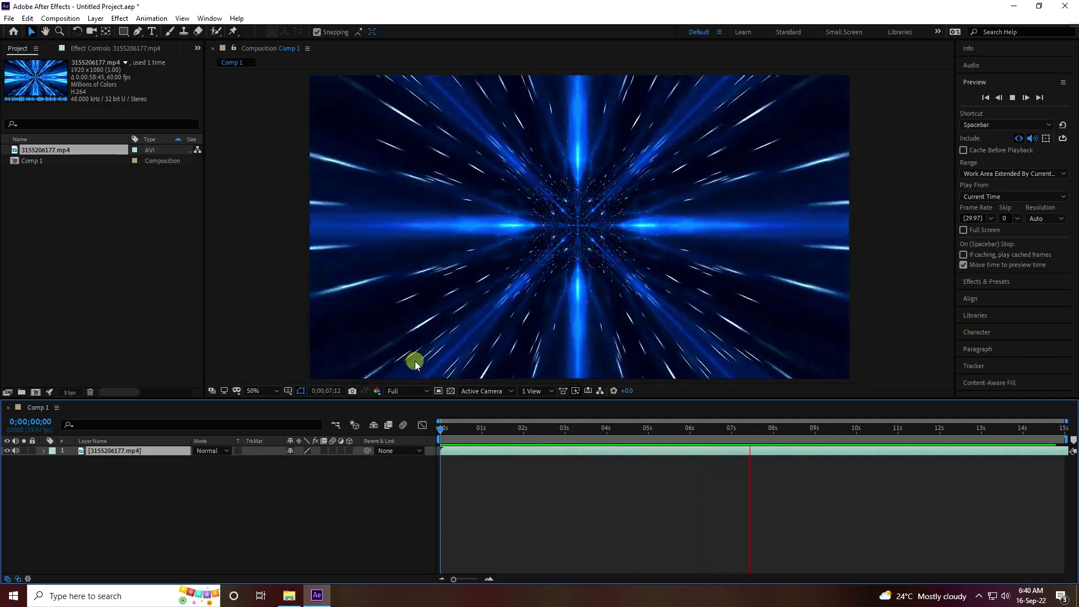
pyautogui.press('space')
# Create a text layer in Comp 1 containing the letter "M"
pyautogui.rightClick(140, 499)
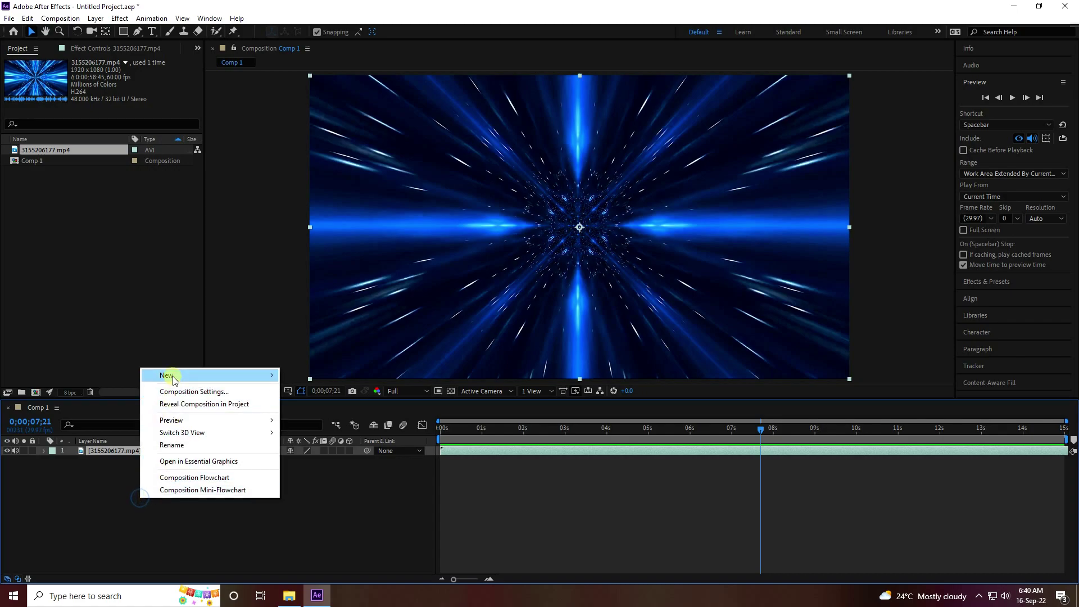
pyautogui.moveTo(163, 374)
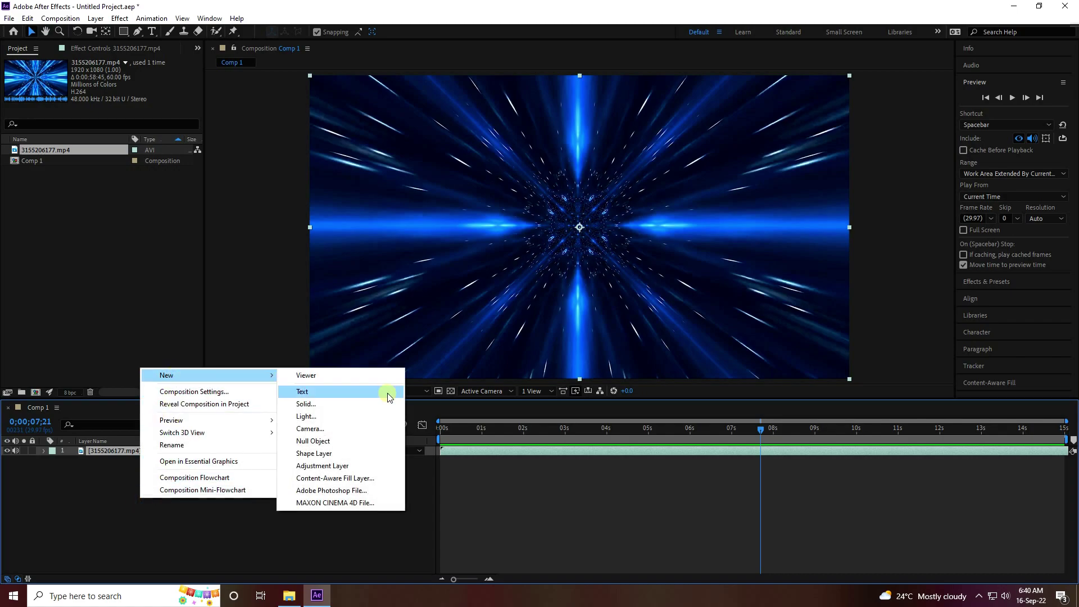
pyautogui.click(302, 396)
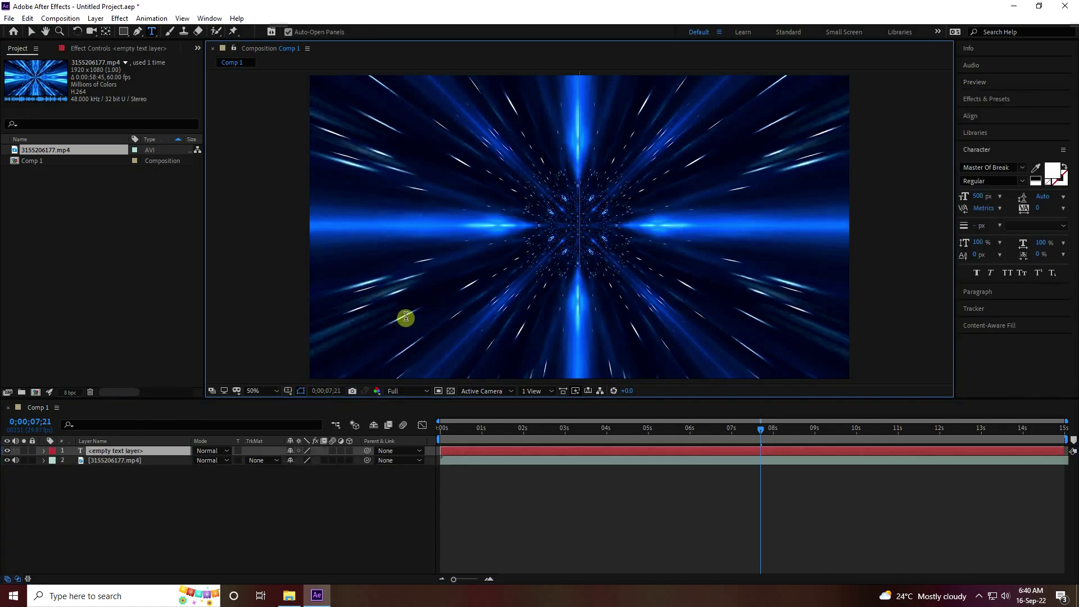
pyautogui.write('M')
pyautogui.click(31, 31)
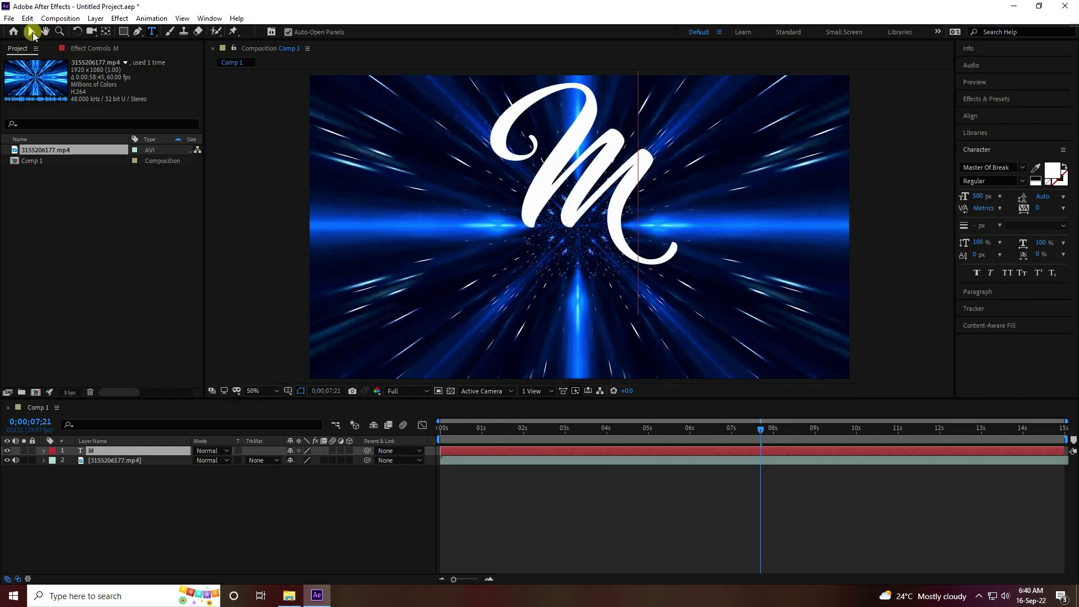
# Center the M text layer horizontally and vertically in the composition and center its anchor point on the letter
pyautogui.click(970, 115)
pyautogui.click(985, 144)
pyautogui.click(1043, 144)
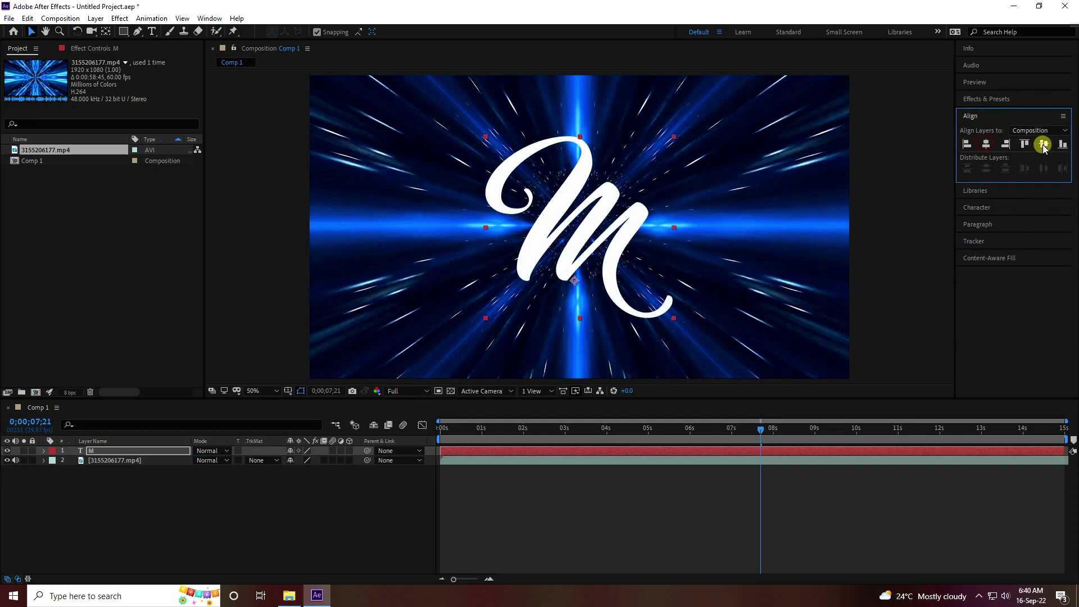
pyautogui.click(637, 273)
pyautogui.hotkey('ctrl', 'alt', 'Home')
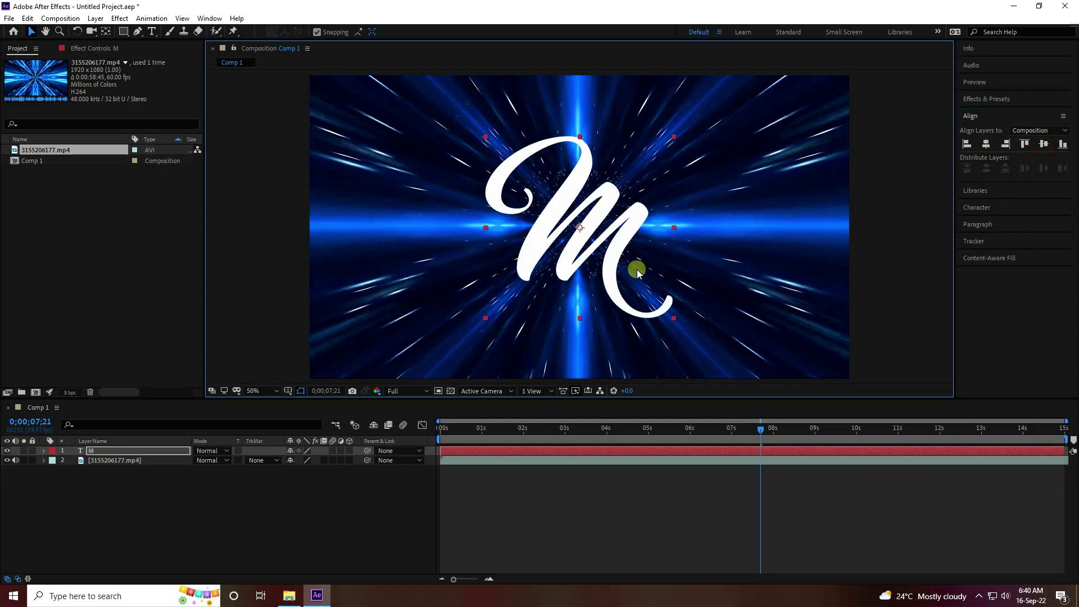
# Create a black 1920 x 1080 solid layer named E3D
pyautogui.rightClick(119, 515)
pyautogui.moveTo(163, 395)
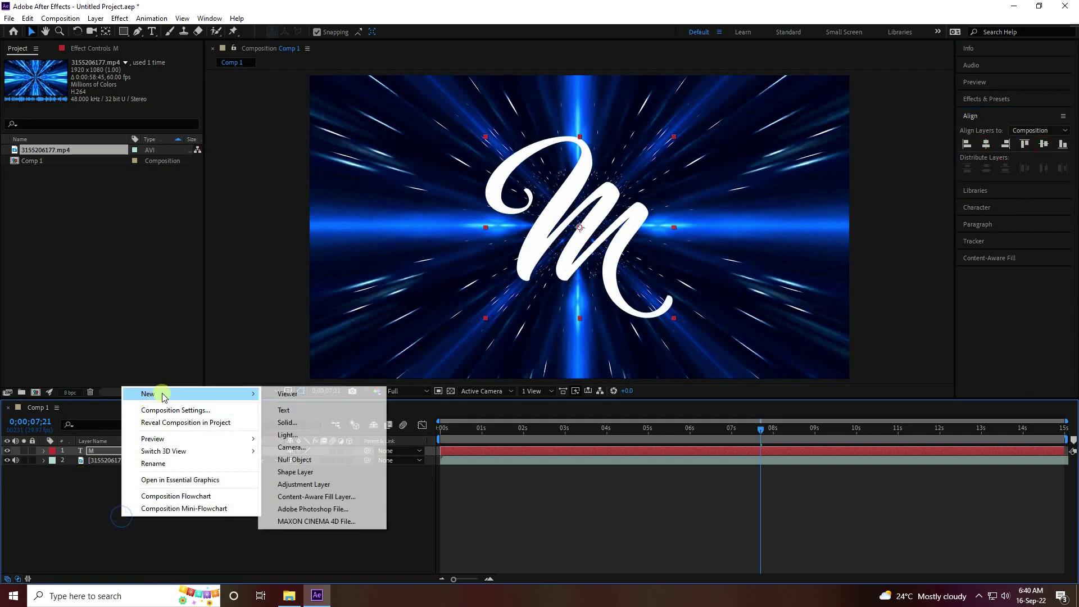
pyautogui.click(290, 423)
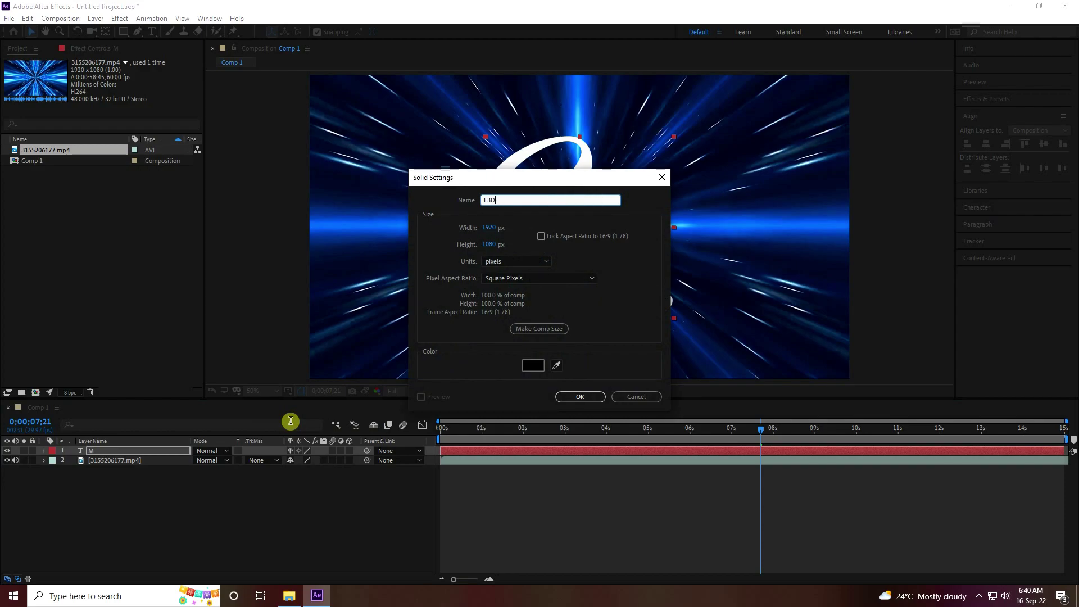
pyautogui.click(596, 399)
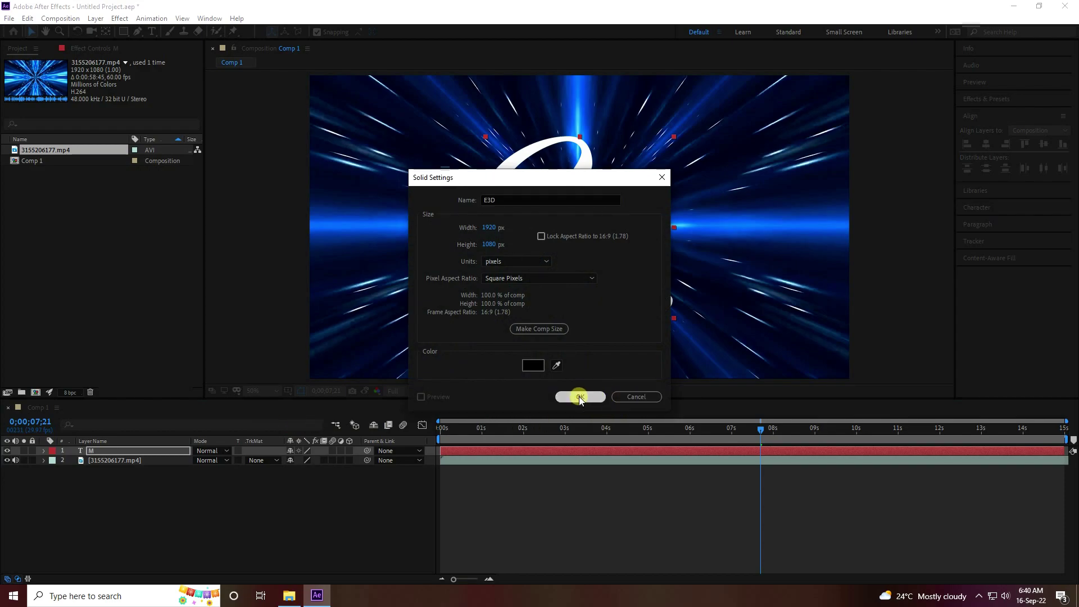
# Hide the M text layer and the 3155206177.mp4 video layer
pyautogui.click(7, 461)
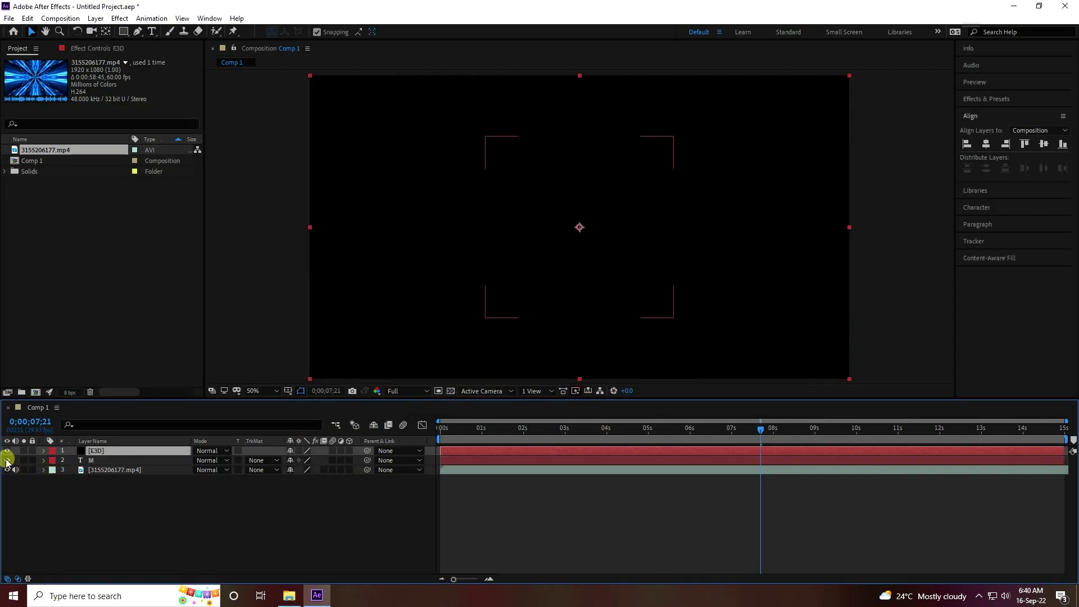
pyautogui.click(7, 461)
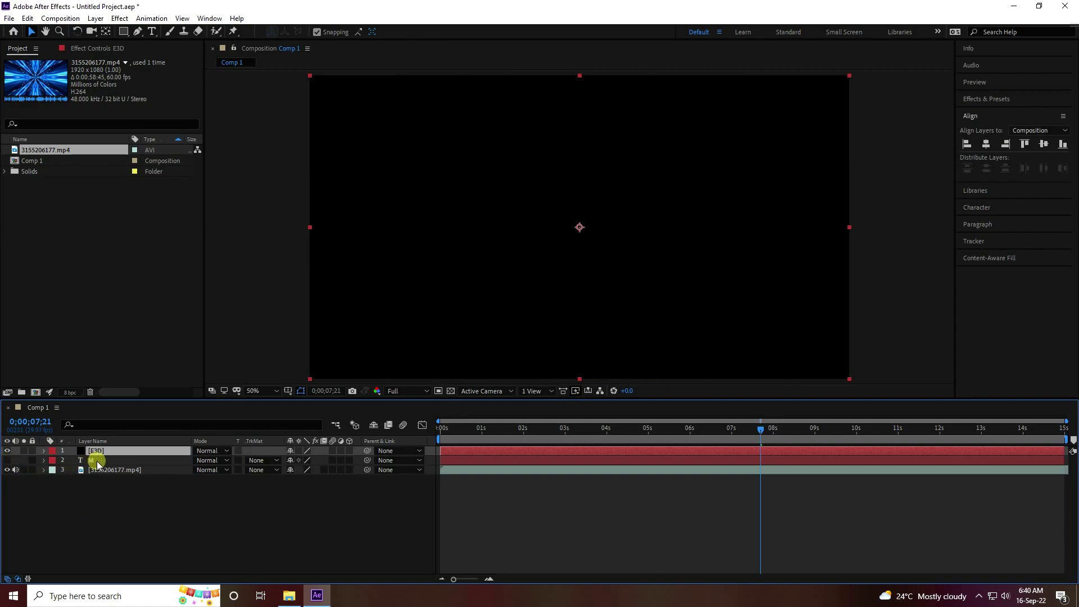
pyautogui.click(7, 470)
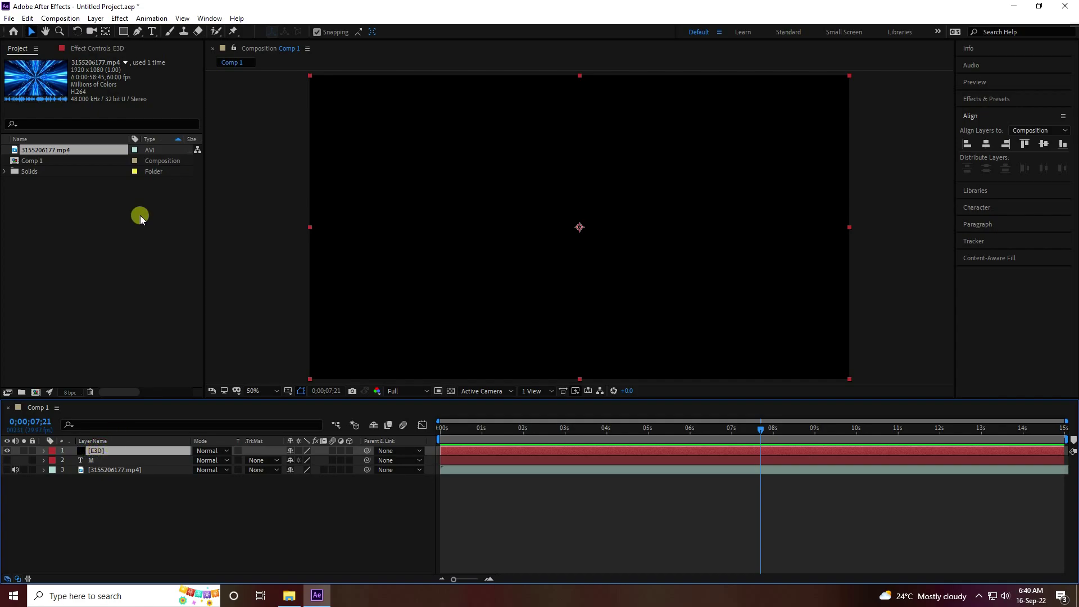
# Apply the Video Copilot Element effect to the E3D solid and assign the M layer to custom text Path Layer 1
pyautogui.click(120, 18)
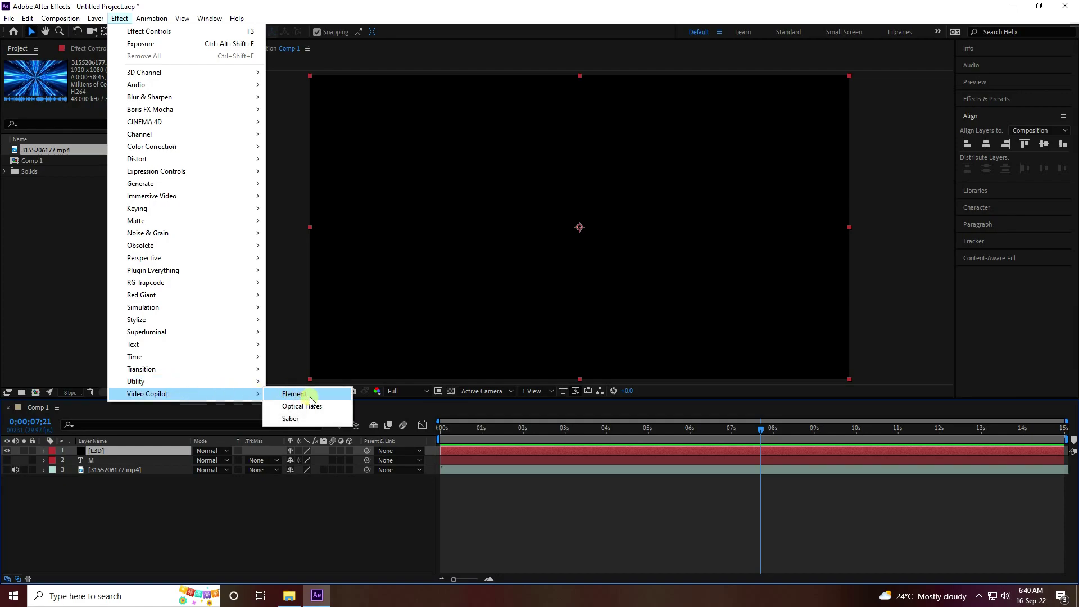
pyautogui.click(295, 393)
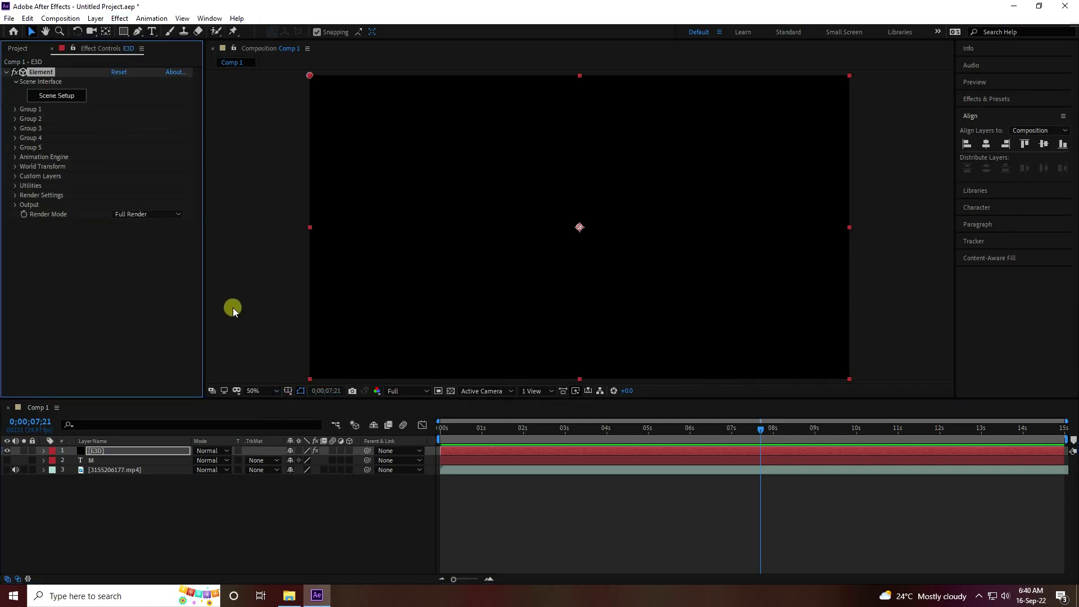
pyautogui.click(15, 177)
pyautogui.click(25, 185)
pyautogui.click(130, 195)
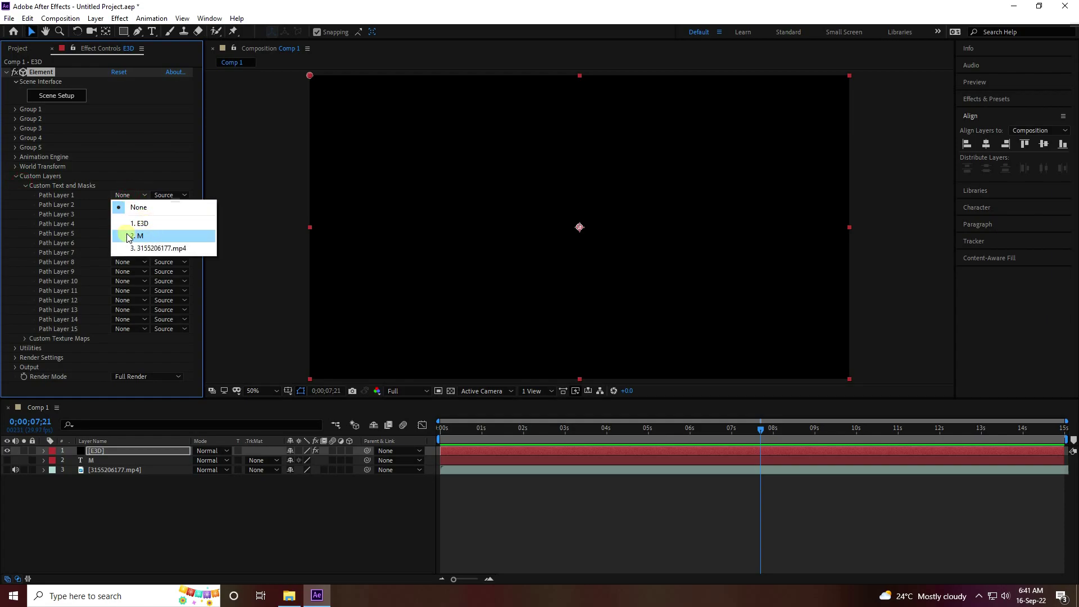
pyautogui.click(157, 237)
# Assign 3155206177.mp4 to Layer 1 of Element's custom texture maps
pyautogui.click(25, 186)
pyautogui.click(25, 193)
pyautogui.click(129, 201)
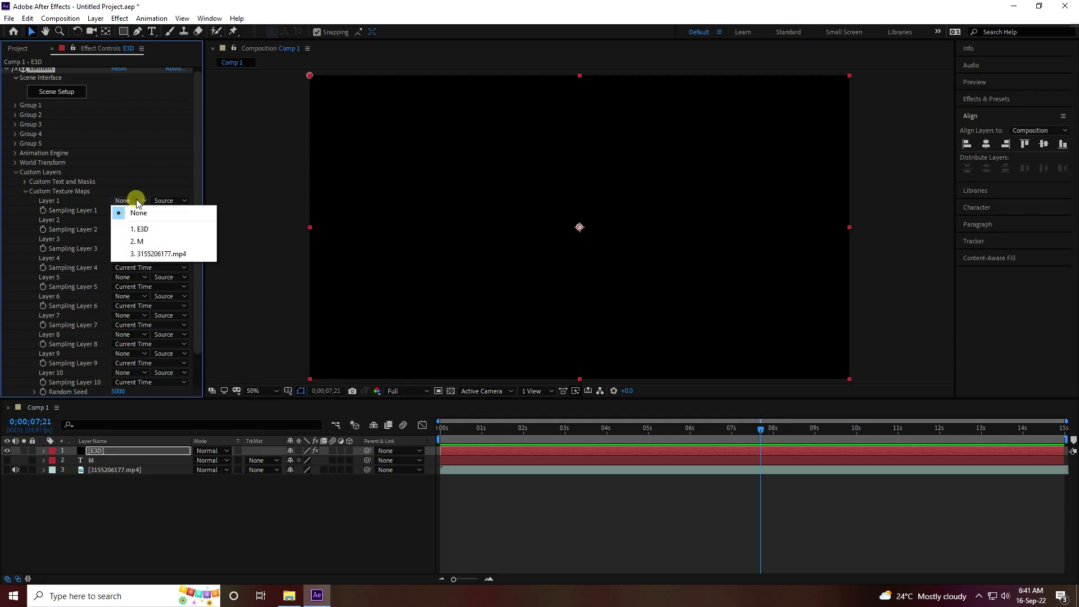
pyautogui.click(157, 256)
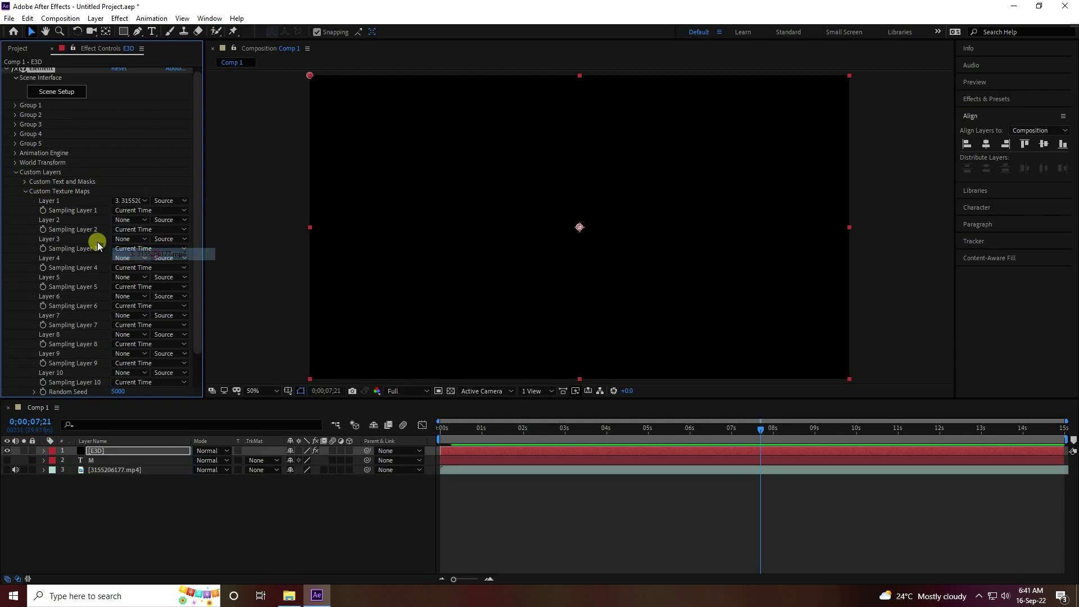
pyautogui.click(22, 191)
pyautogui.click(16, 176)
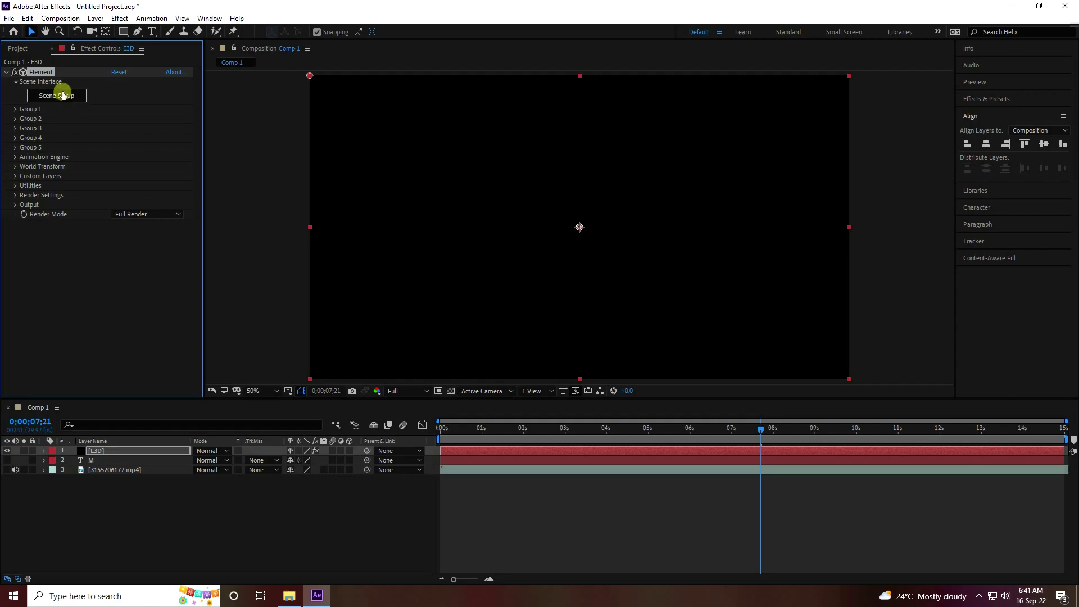
# Extrude the M text path in Element's Scene Setup and set the model's path resolution to Extreme
pyautogui.click(61, 95)
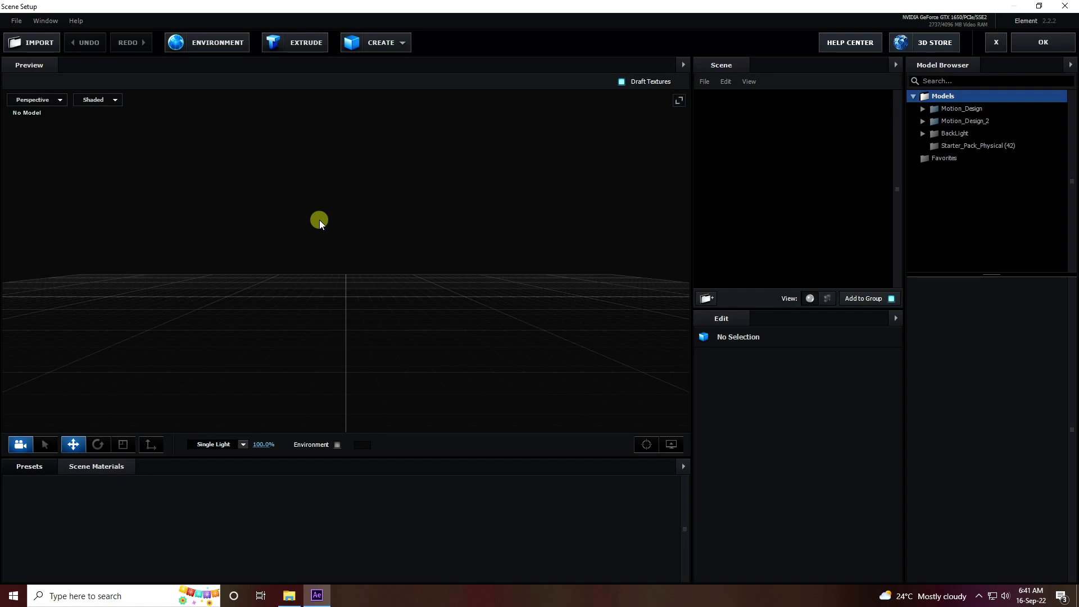
pyautogui.moveTo(319, 220); pyautogui.dragTo(293, 258)
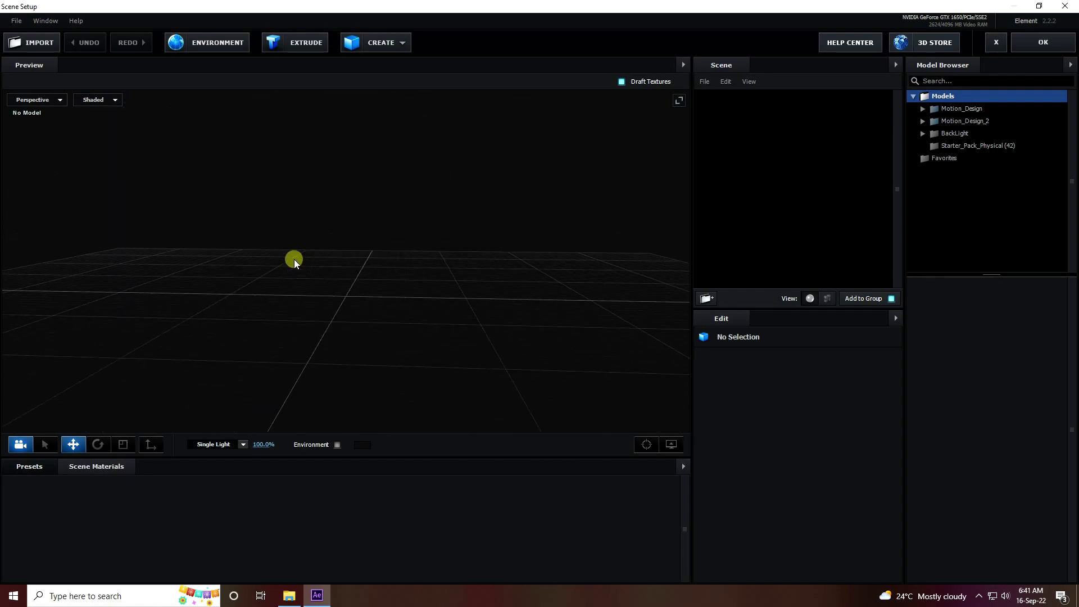
pyautogui.click(294, 46)
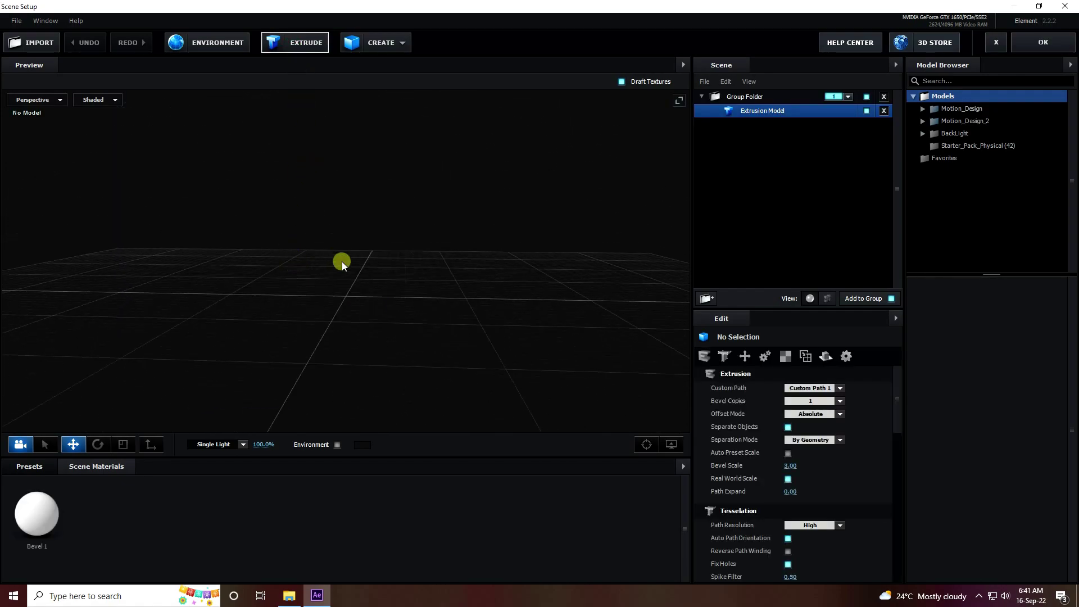
pyautogui.moveTo(376, 318); pyautogui.dragTo(433, 270)
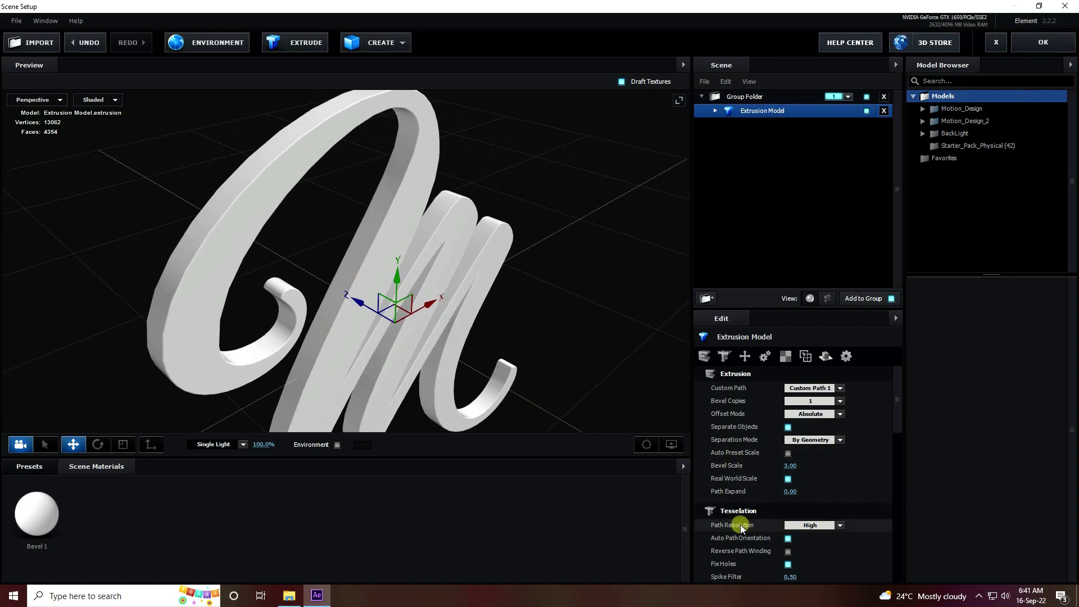
pyautogui.click(832, 527)
pyautogui.click(815, 511)
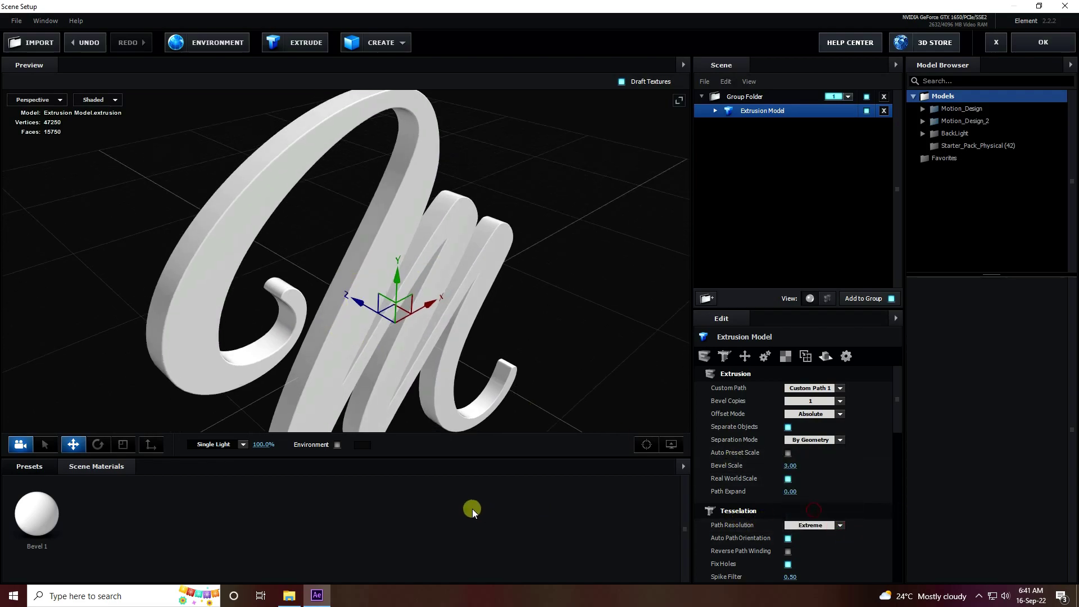
# Apply the Stripes preset from the Physical bevels to the extruded M model
pyautogui.click(29, 466)
pyautogui.doubleClick(37, 481)
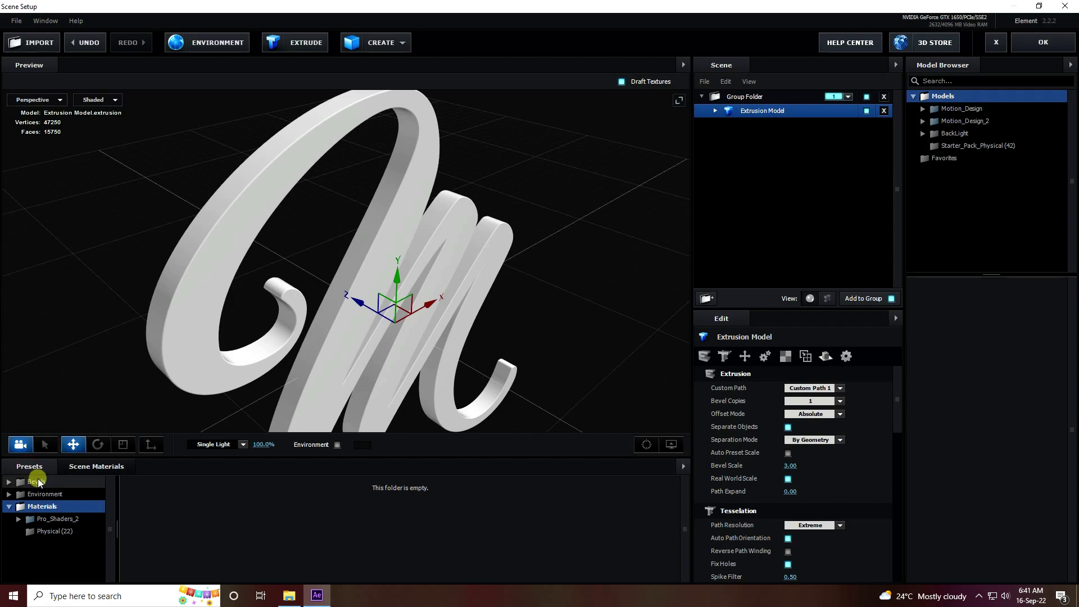
pyautogui.click(47, 493)
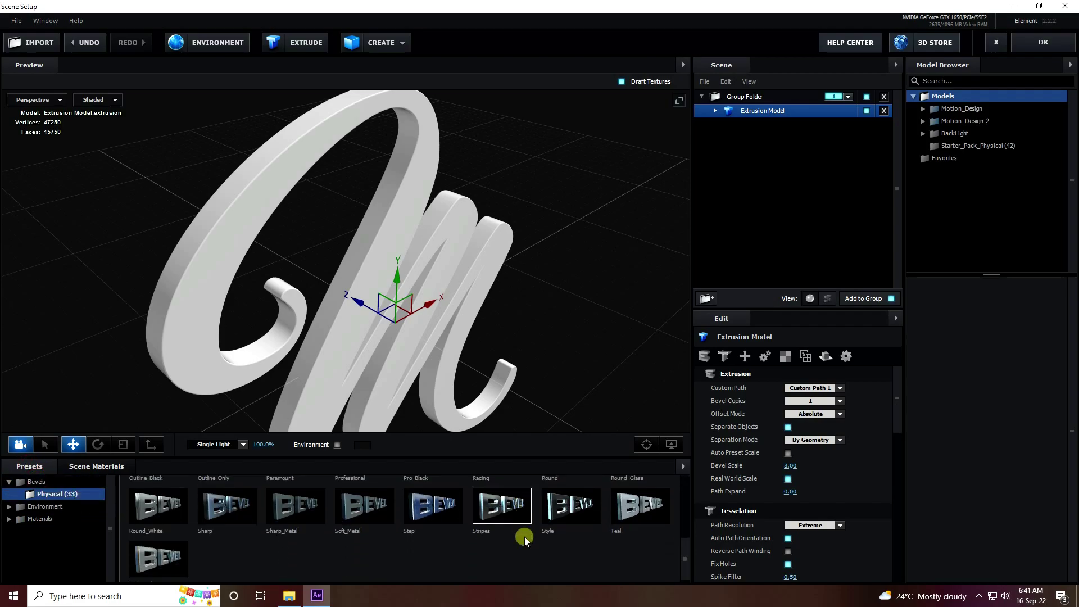
pyautogui.scroll(5, 450, 537)
pyautogui.moveTo(363, 457); pyautogui.dragTo(366, 402)
pyautogui.scroll(-5, 394, 502)
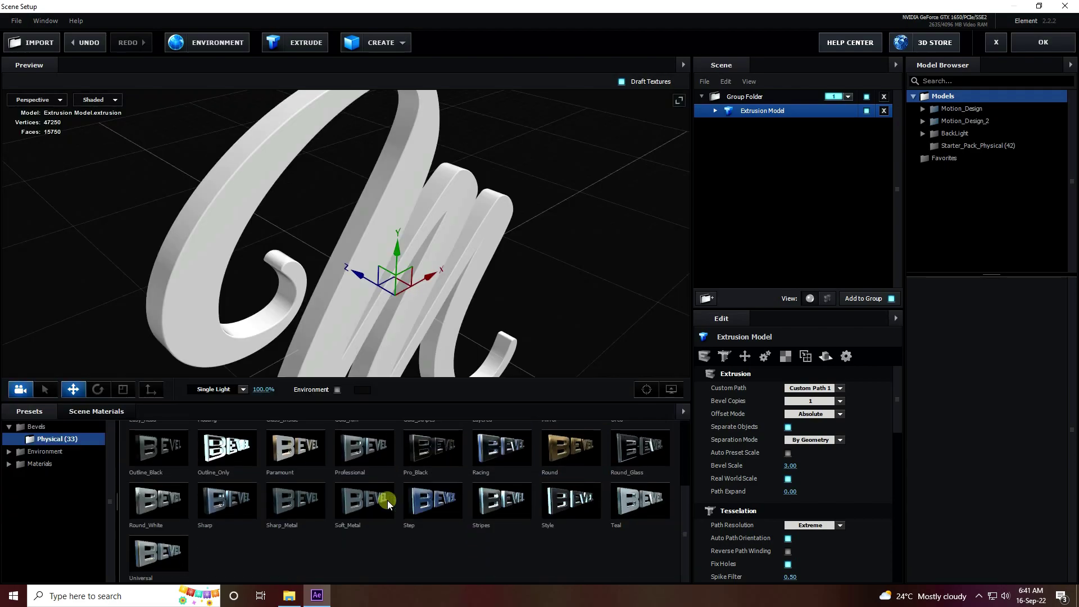
pyautogui.click(489, 515)
pyautogui.moveTo(389, 399); pyautogui.dragTo(386, 456)
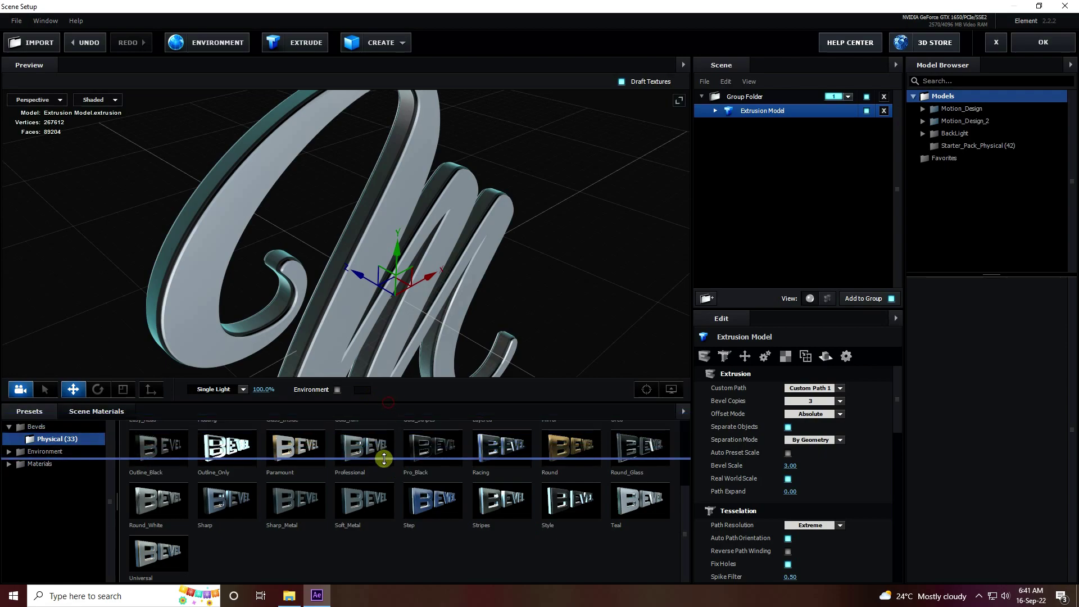
# Expand the Extrusion Model's materials and set the bevel extrude of Shiny_Light copy to 5.00
pyautogui.moveTo(526, 349); pyautogui.dragTo(366, 288)
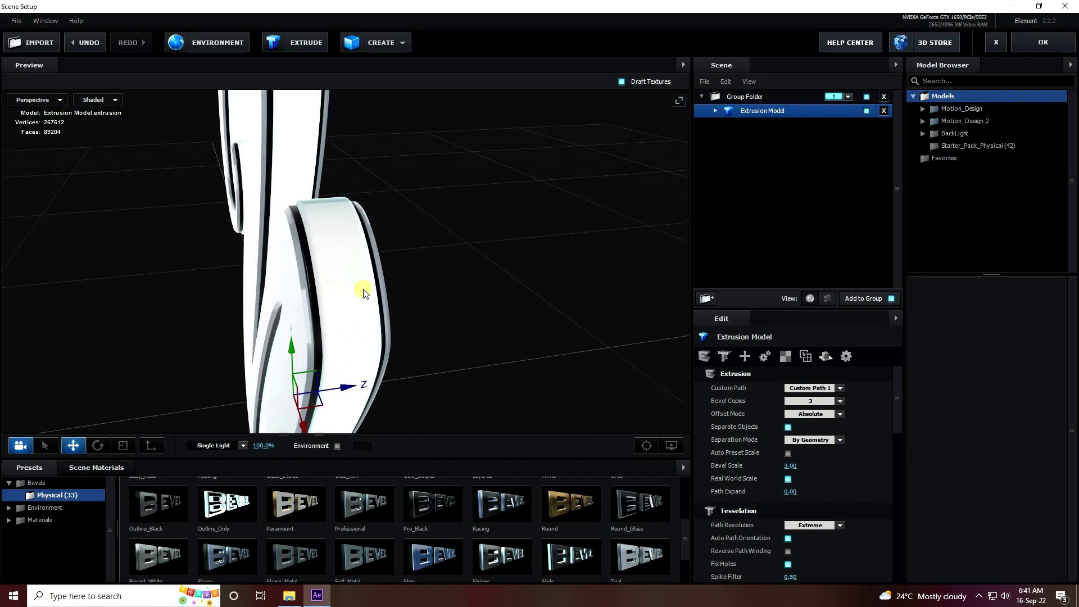
pyautogui.moveTo(301, 312); pyautogui.dragTo(562, 198)
pyautogui.click(715, 111)
pyautogui.click(766, 126)
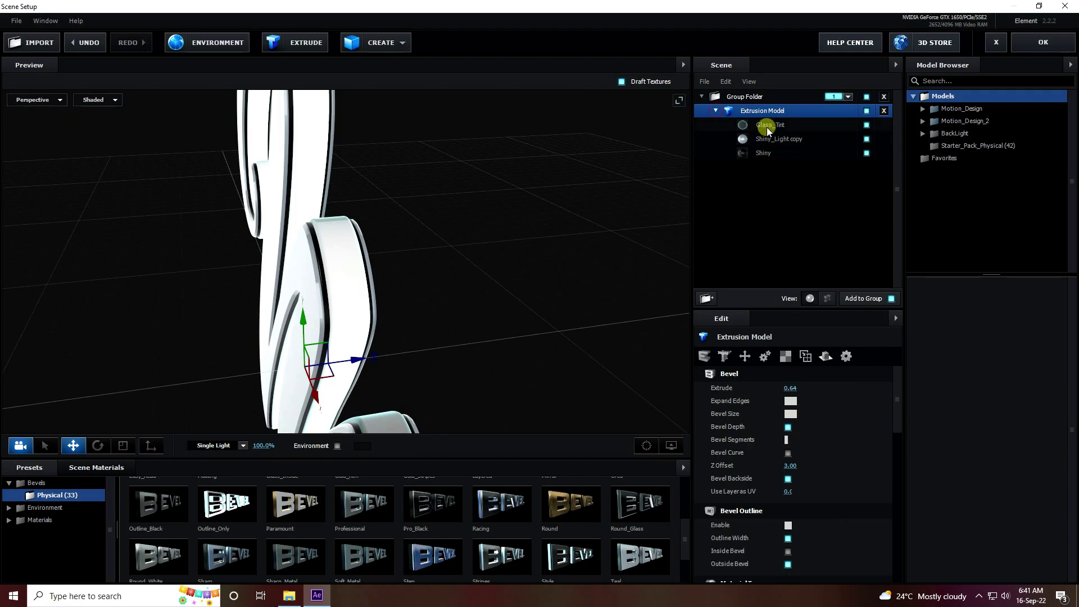
pyautogui.click(762, 141)
pyautogui.click(762, 149)
pyautogui.click(764, 139)
pyautogui.click(763, 126)
pyautogui.click(761, 150)
pyautogui.click(761, 138)
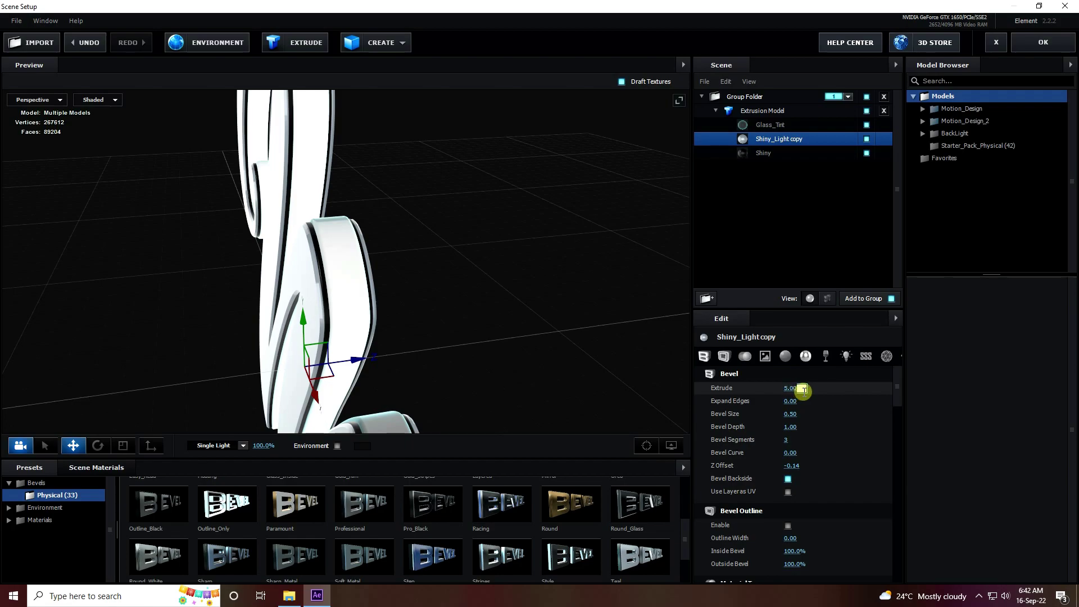
pyautogui.scroll(3, 505, 309)
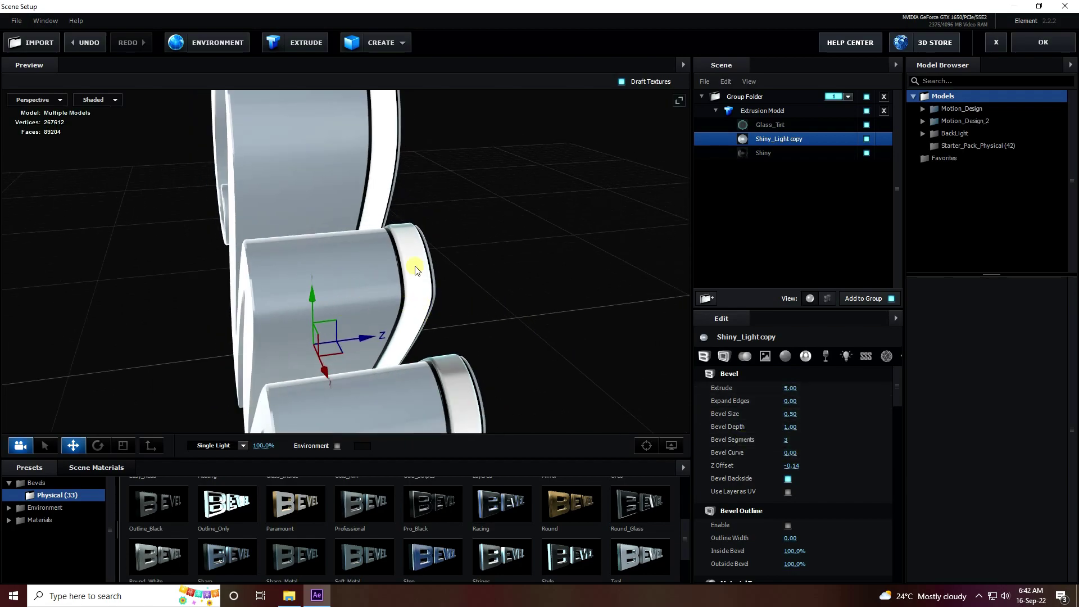
# Set the Shiny bevel's extrude to 4.50 and its Z offset to 0.25
pyautogui.click(765, 153)
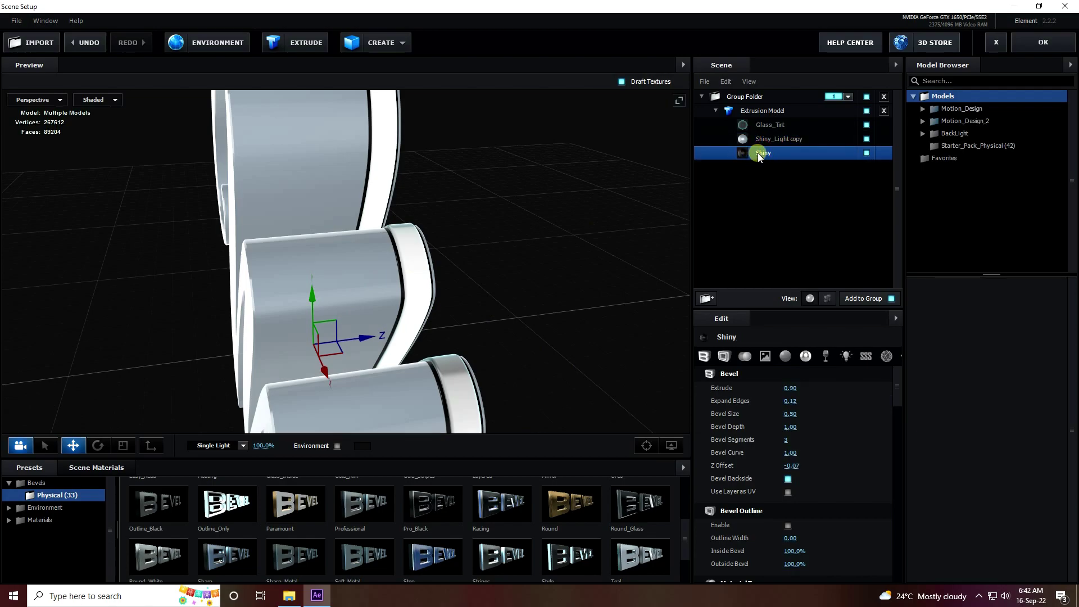
pyautogui.scroll(2, 390, 278)
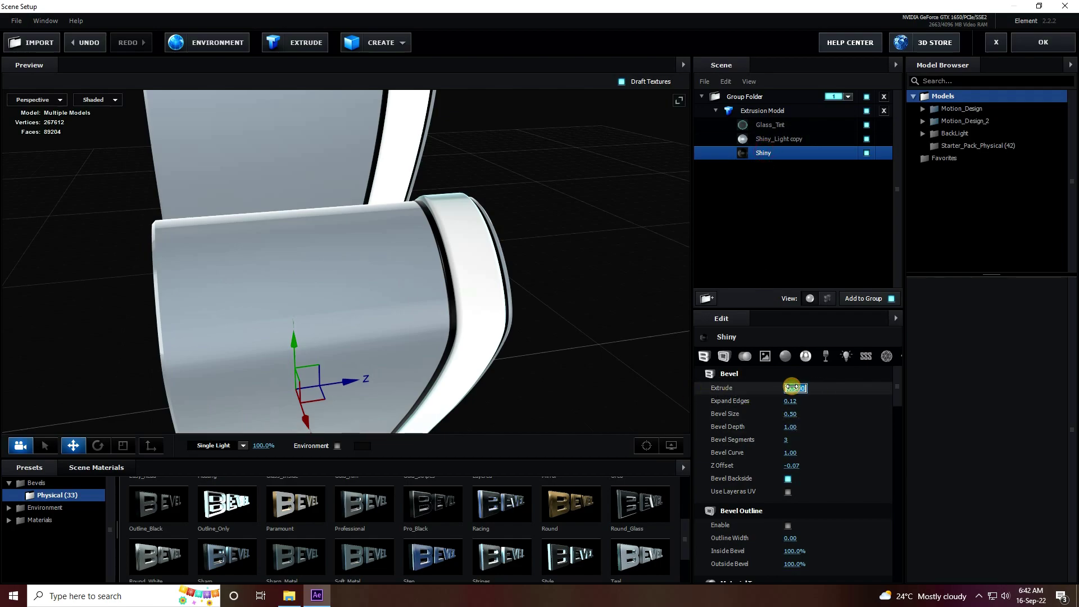
pyautogui.write('4.50')
pyautogui.moveTo(429, 315); pyautogui.dragTo(473, 338)
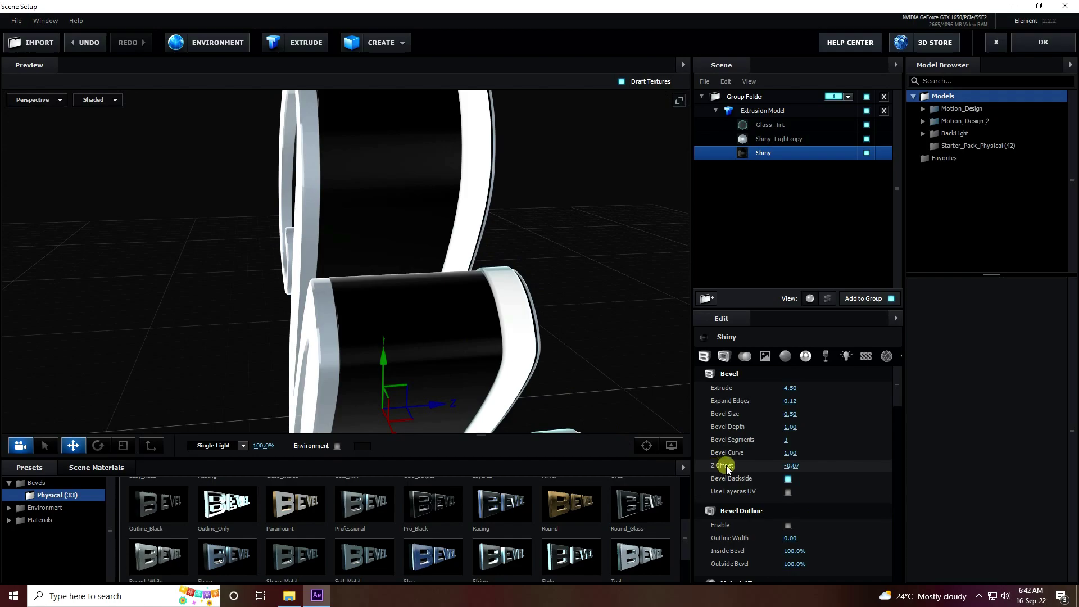
pyautogui.moveTo(791, 467)
pyautogui.mouseDown()
pyautogui.moveTo(778, 468)
pyautogui.moveTo(807, 471)
pyautogui.mouseUp()
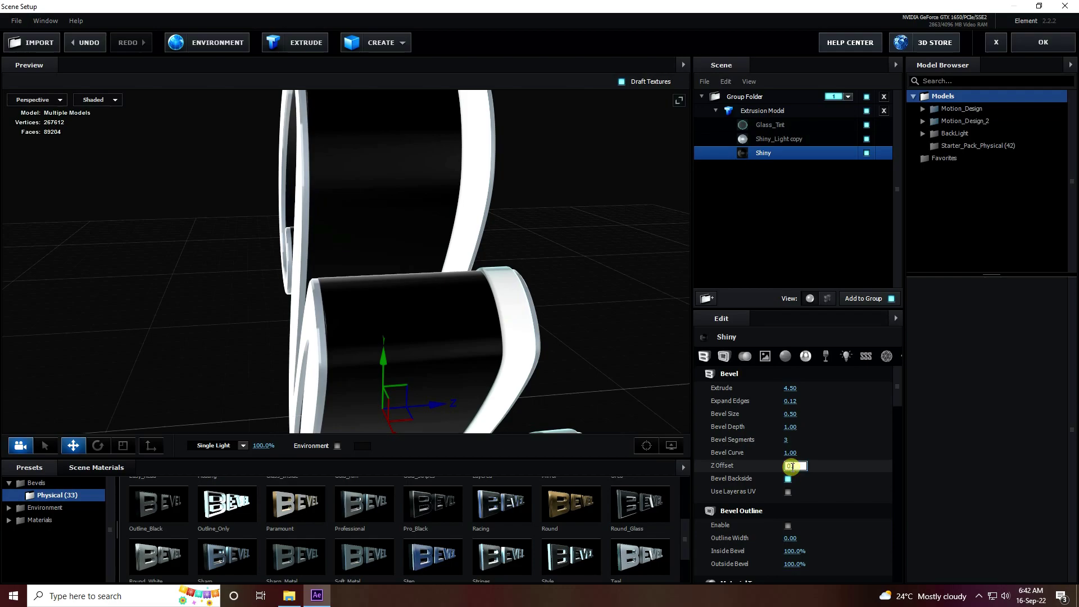
pyautogui.moveTo(416, 351); pyautogui.dragTo(506, 349)
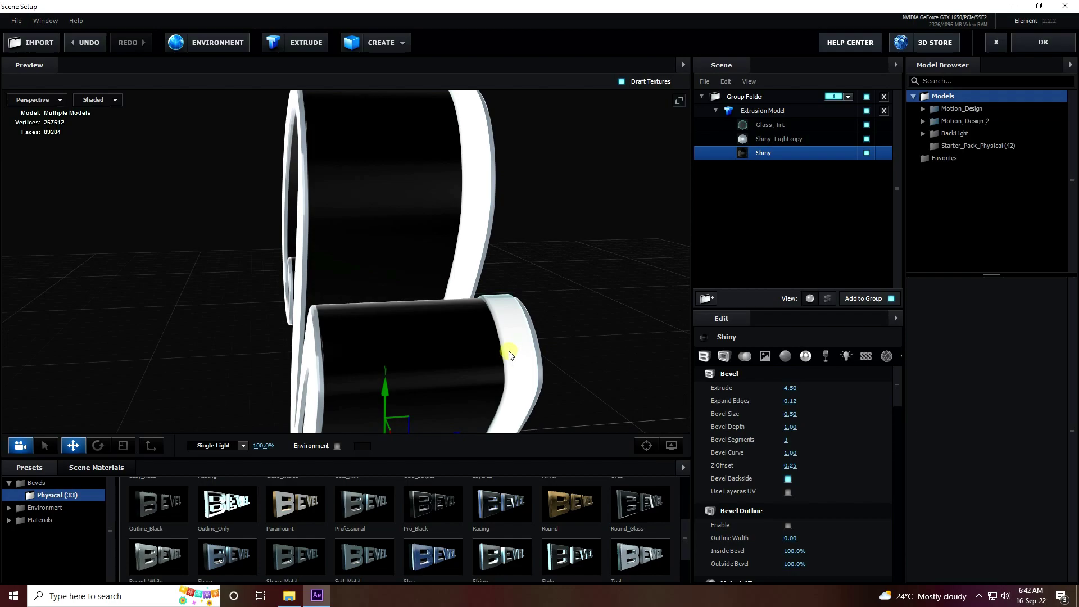
# Set the Glass_Tint bevel's extrude to 3.80 and its Z offset to 0.60
pyautogui.click(766, 124)
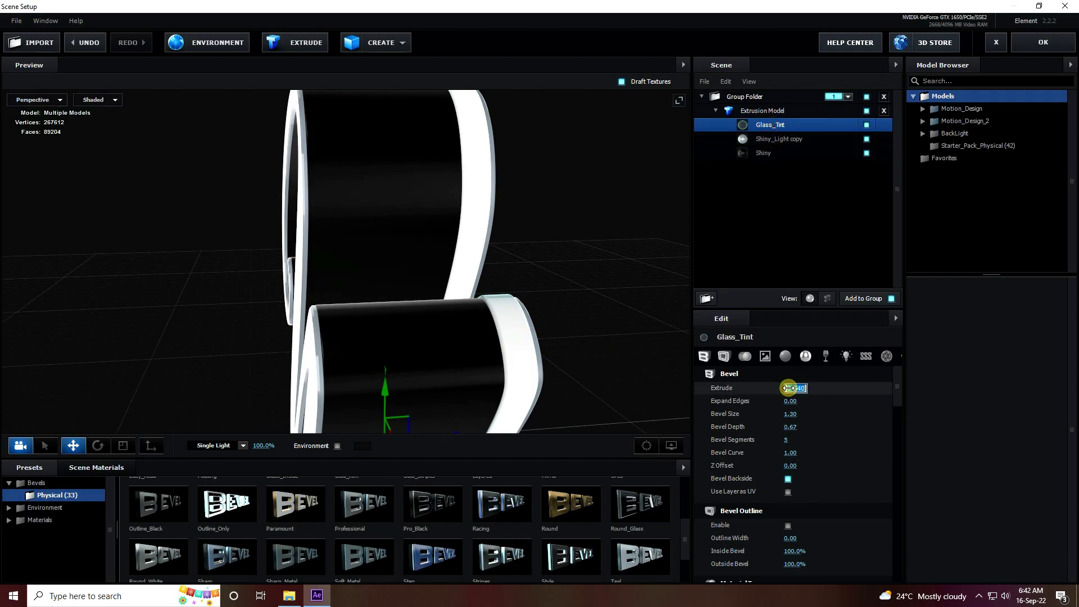
pyautogui.press('BackSpace')
pyautogui.moveTo(398, 294); pyautogui.dragTo(356, 279)
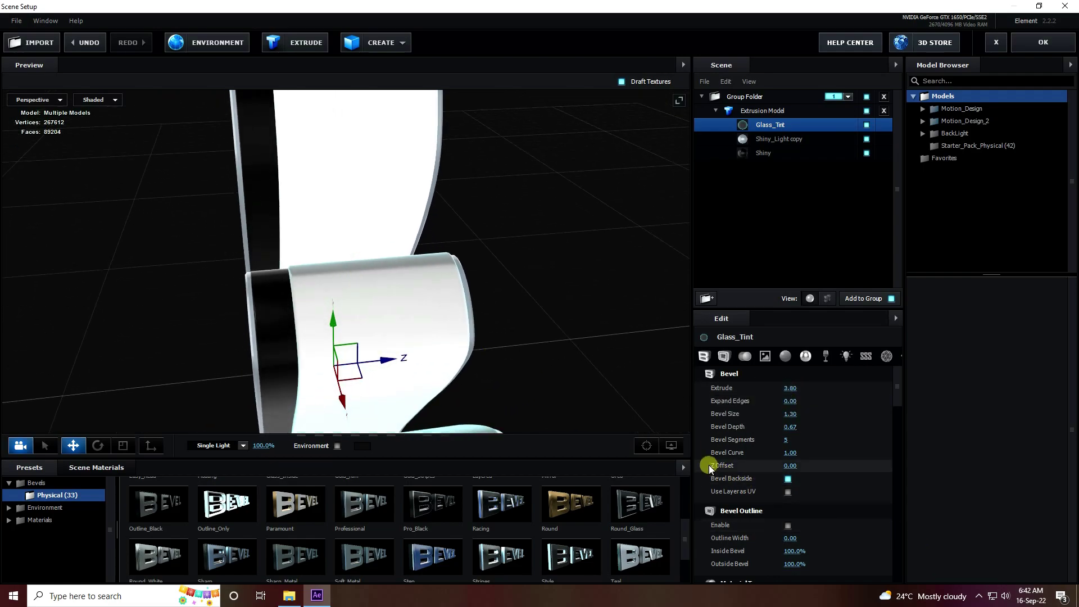
pyautogui.click(789, 467)
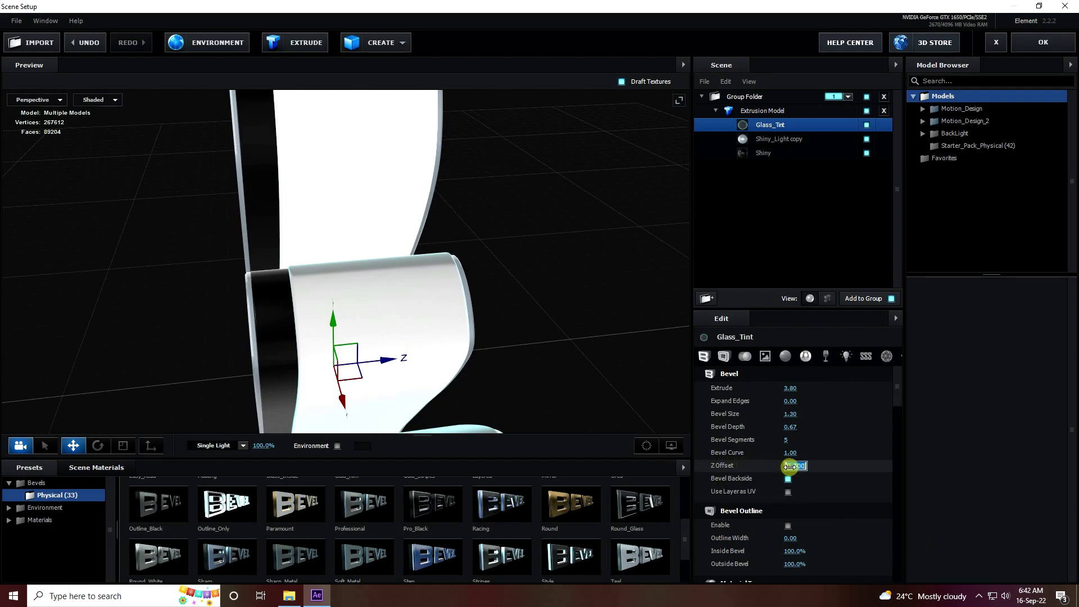
pyautogui.press('Return')
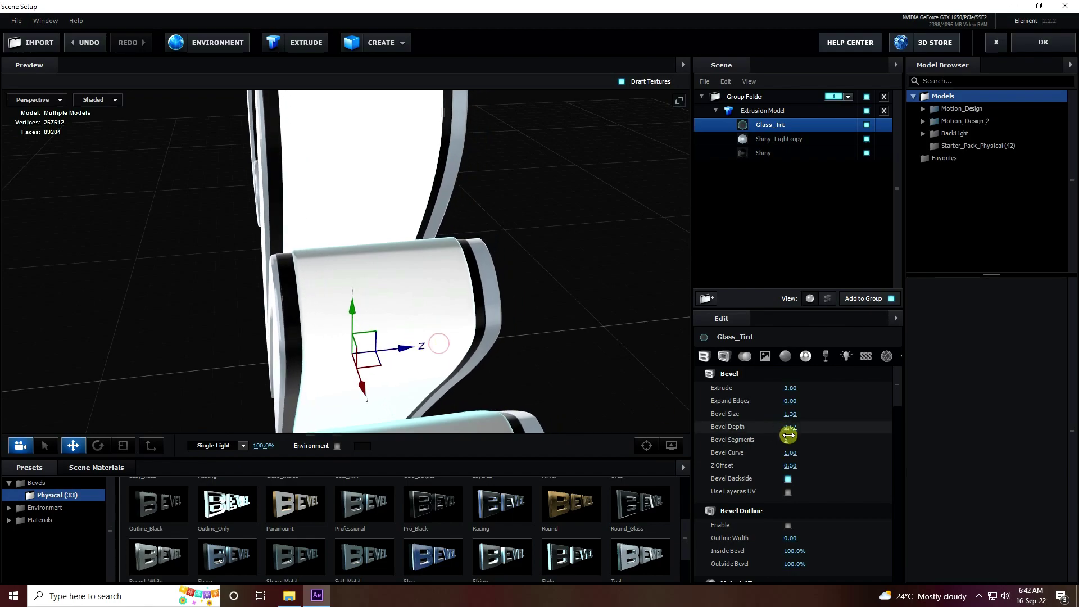
pyautogui.press('Return')
pyautogui.moveTo(537, 315); pyautogui.dragTo(504, 317)
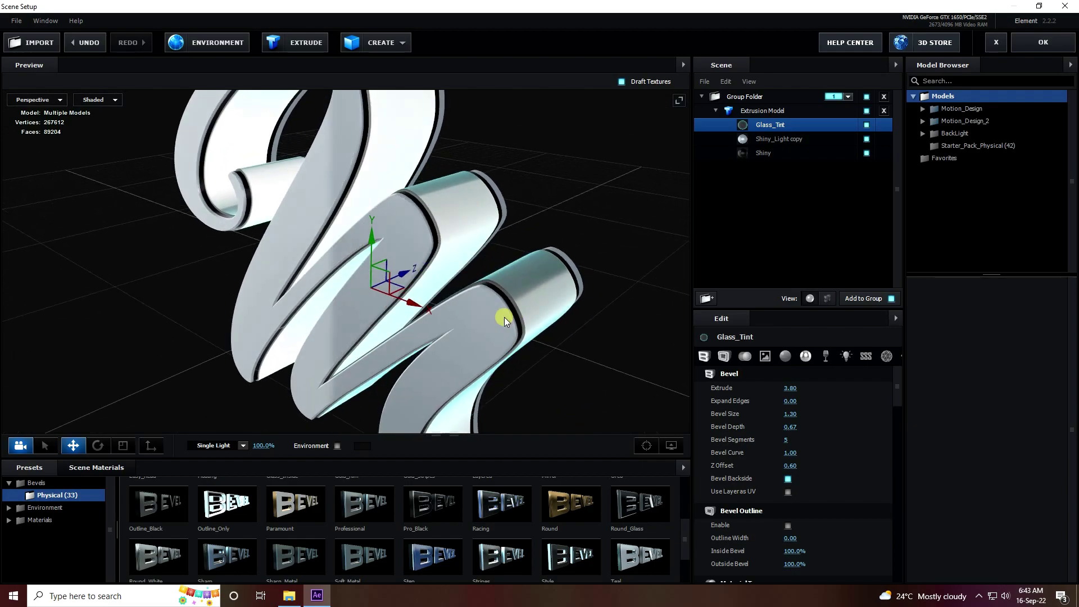
# Replace the model's Glass_Tint material with the Gold preset from the Physical materials
pyautogui.click(106, 468)
pyautogui.click(35, 470)
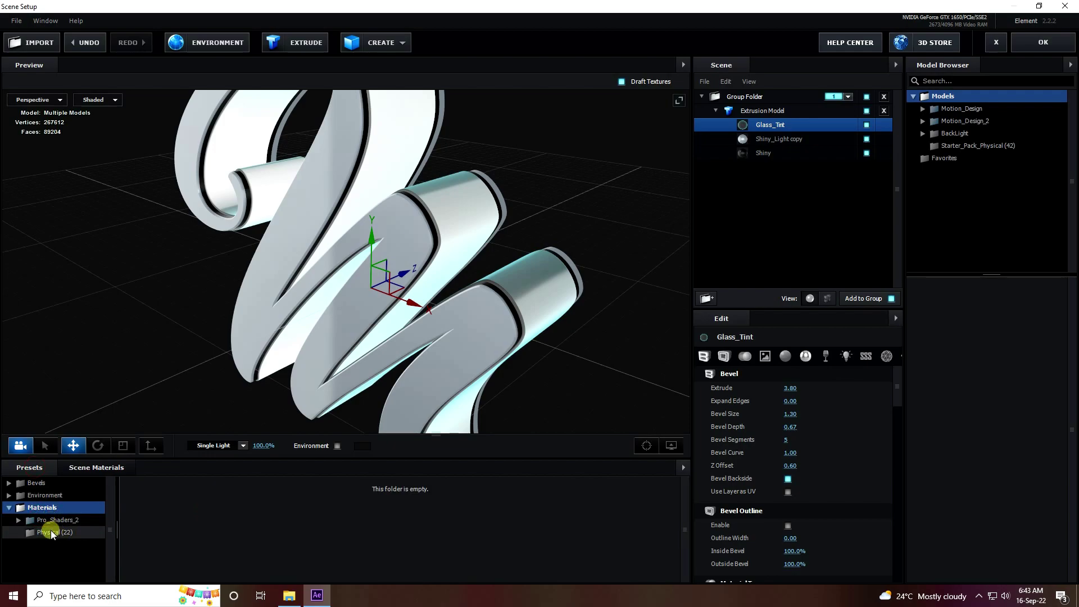
pyautogui.click(50, 532)
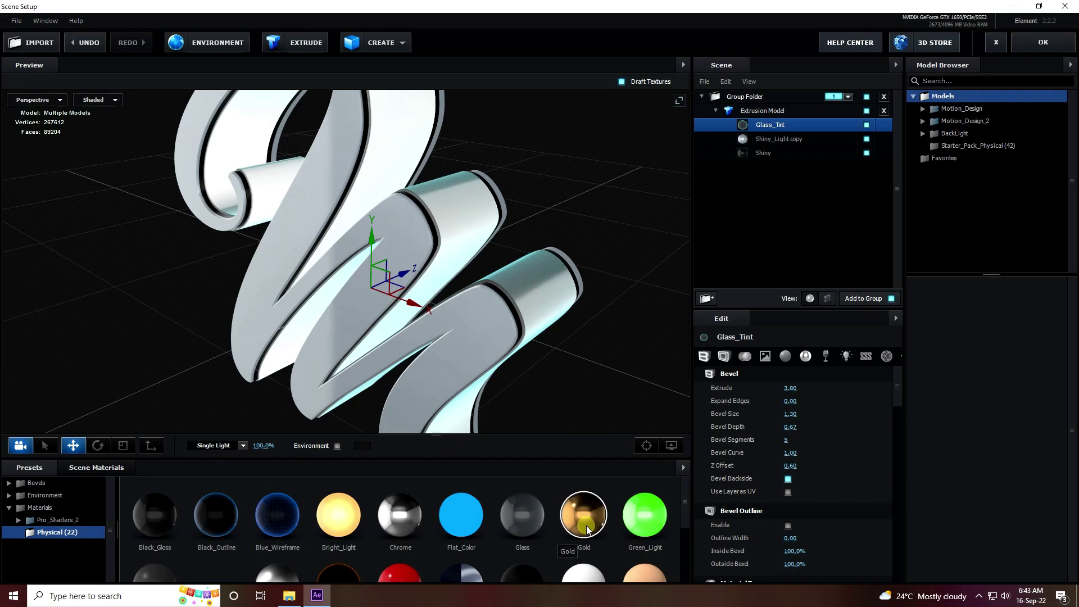
pyautogui.moveTo(577, 526); pyautogui.dragTo(760, 123)
pyautogui.moveTo(507, 262); pyautogui.dragTo(534, 330)
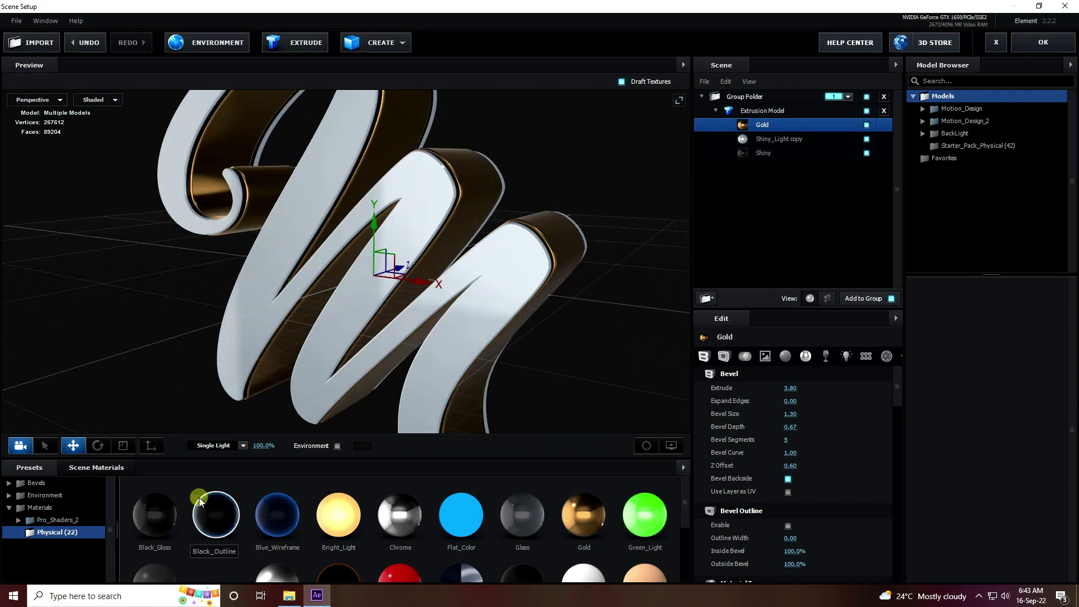
# Remove the unused materials from the scene and select the Gold material
pyautogui.click(103, 471)
pyautogui.rightClick(453, 516)
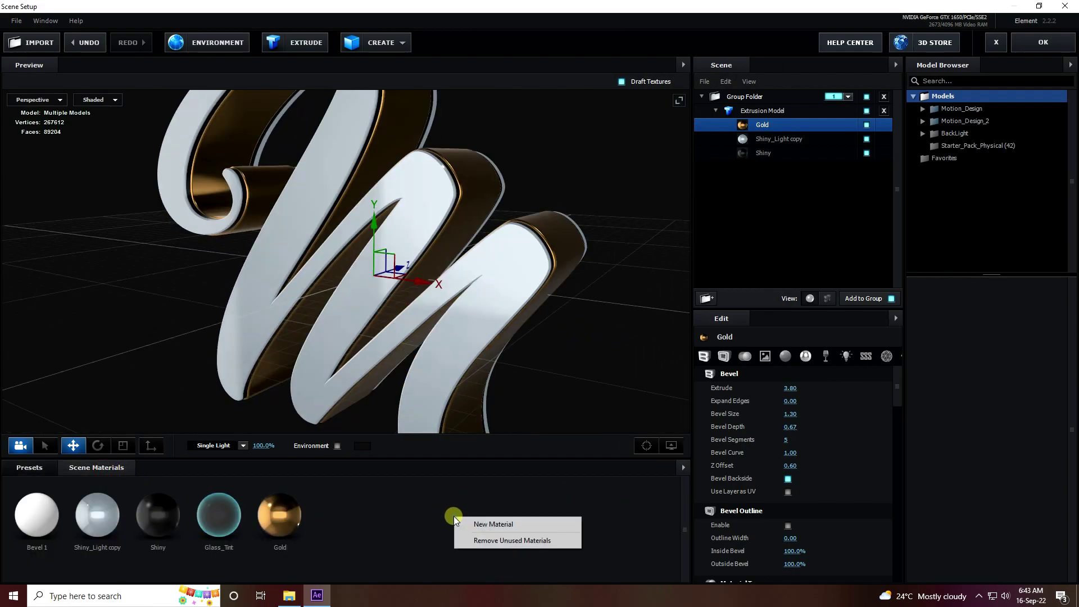
pyautogui.click(476, 541)
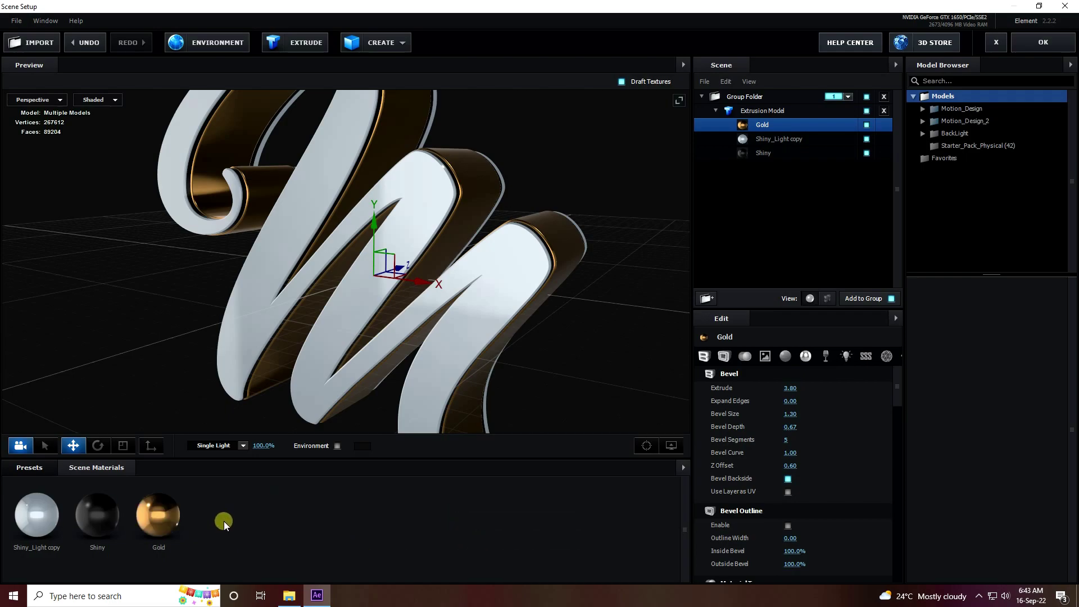
pyautogui.click(158, 519)
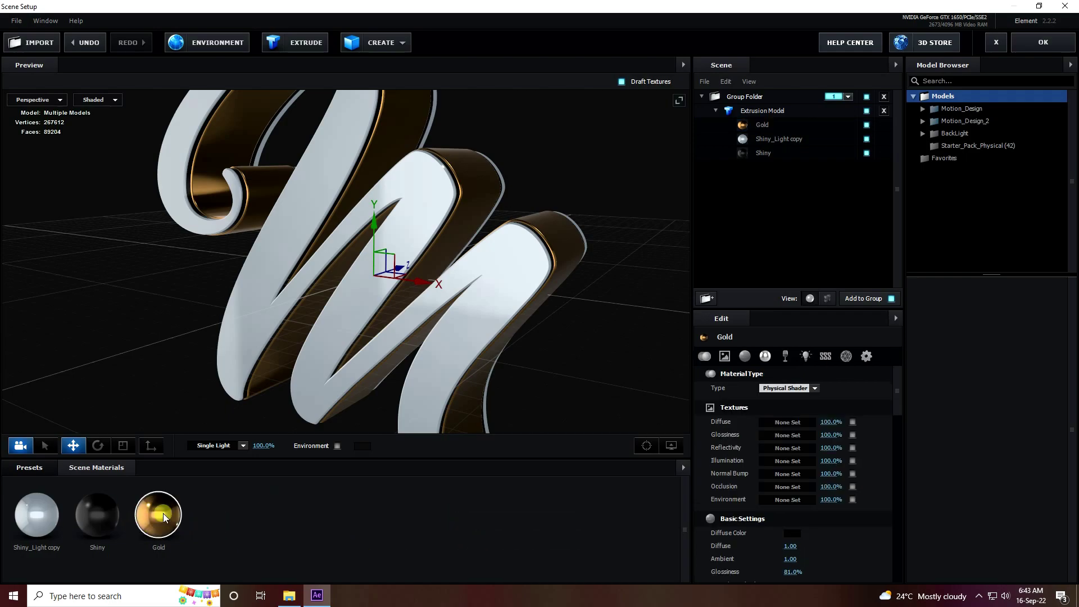
pyautogui.moveTo(394, 264); pyautogui.dragTo(515, 441)
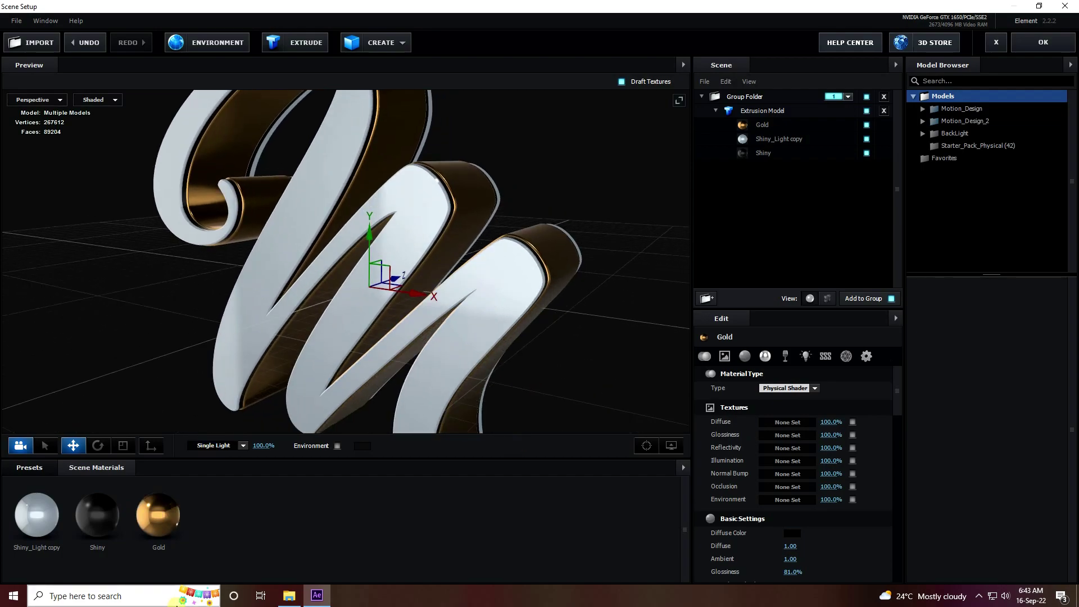
# Switch to File Explorer, examine Normal.png and its neighbouring images in the Texture folder, and return to Element's Scene Setup
pyautogui.click(288, 595)
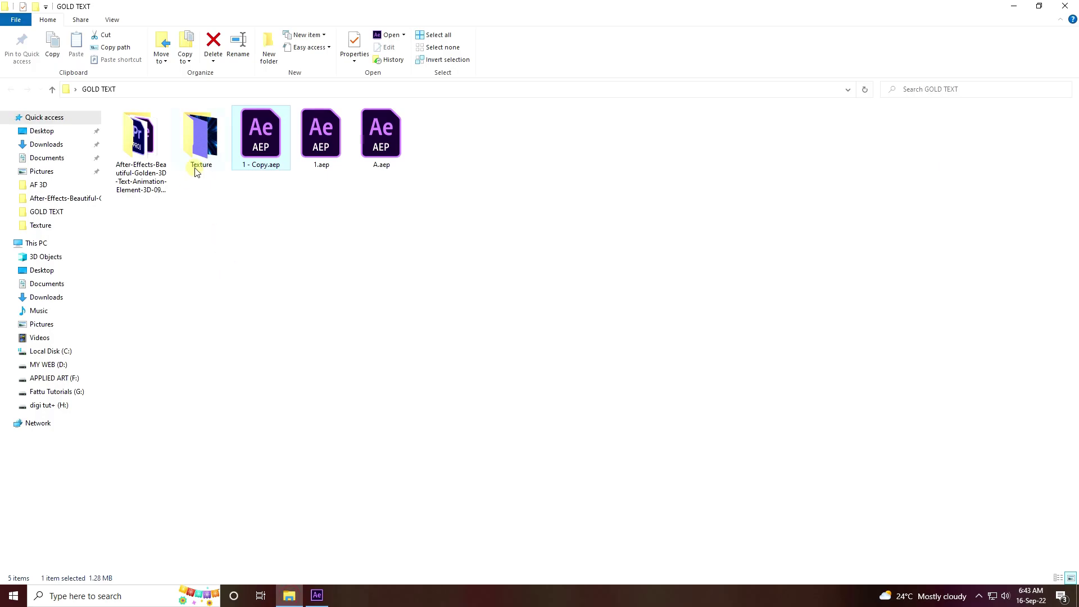
pyautogui.doubleClick(198, 147)
pyautogui.click(315, 152)
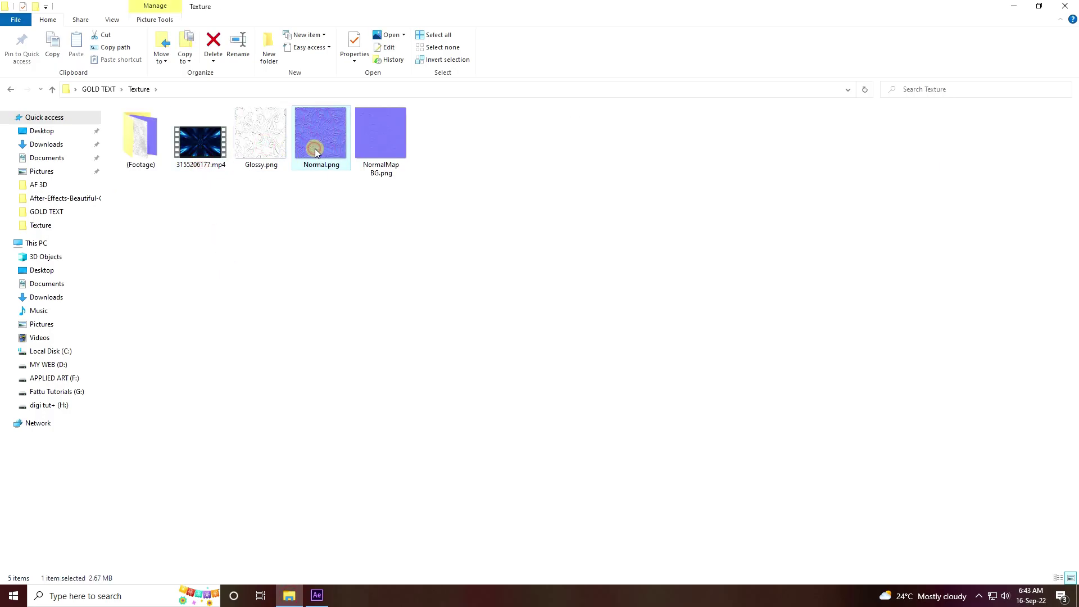
pyautogui.doubleClick(329, 152)
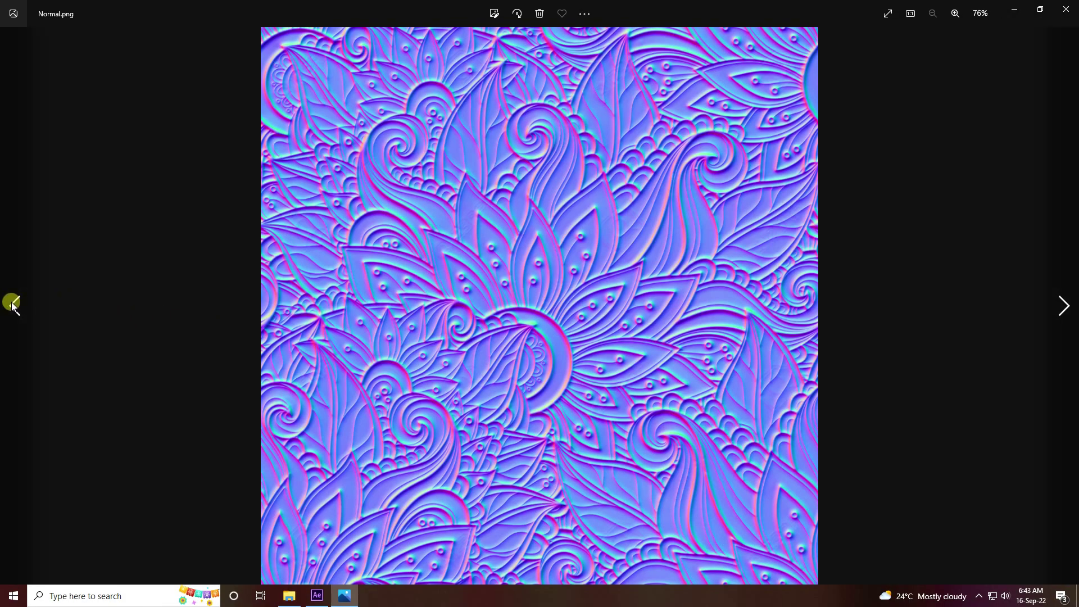
pyautogui.click(15, 305)
pyautogui.click(1059, 299)
pyautogui.click(1059, 298)
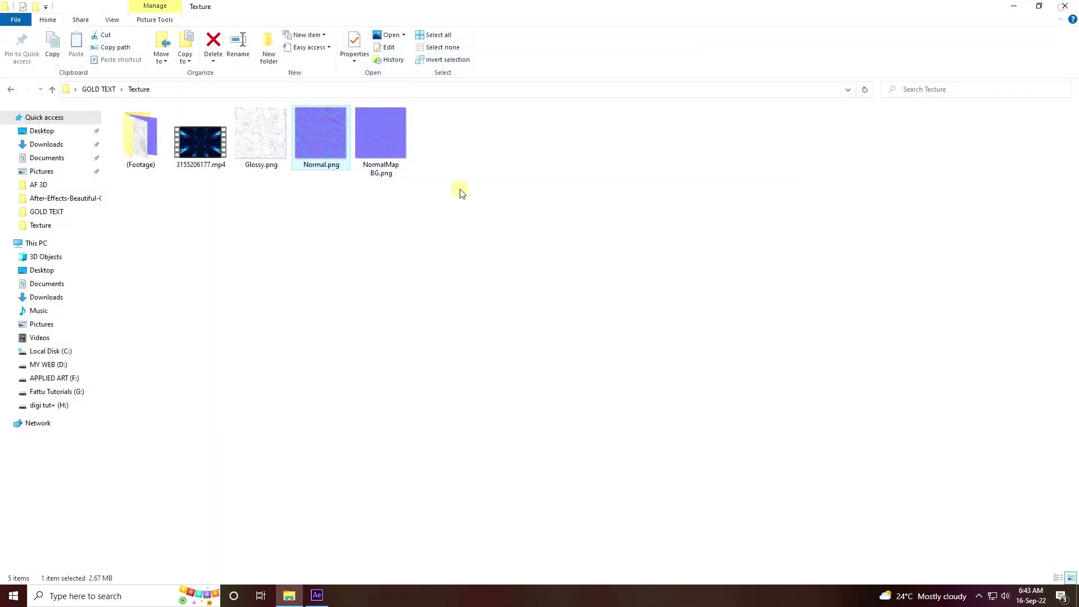
pyautogui.click(1066, 9)
pyautogui.click(449, 500)
pyautogui.click(317, 595)
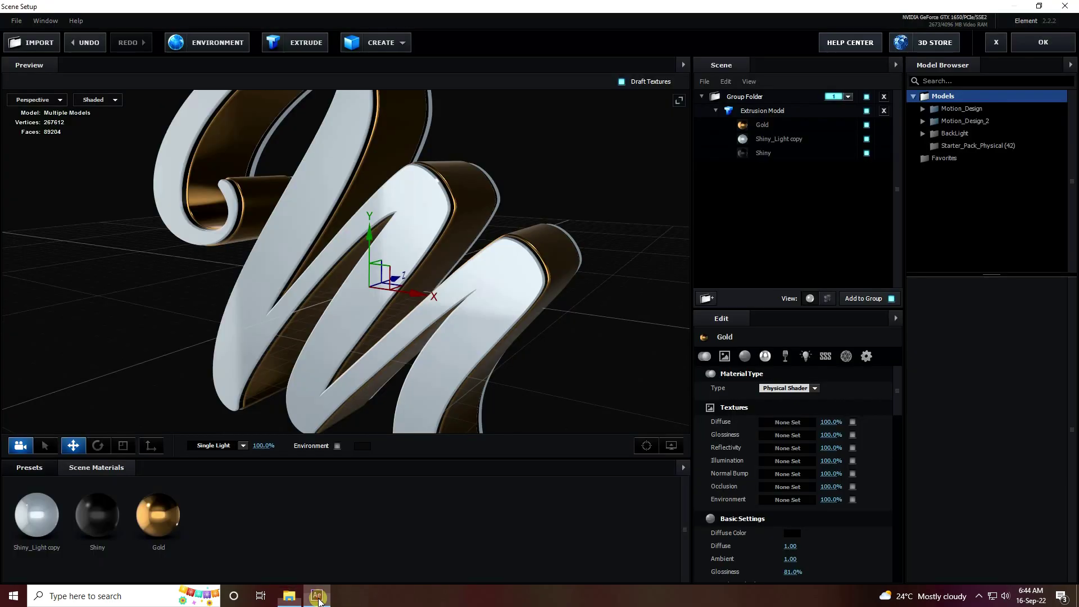
# Assign Normal.png from the Texture folder to the Gold material's Normal Bump texture
pyautogui.click(762, 124)
pyautogui.scroll(-6, 777, 376)
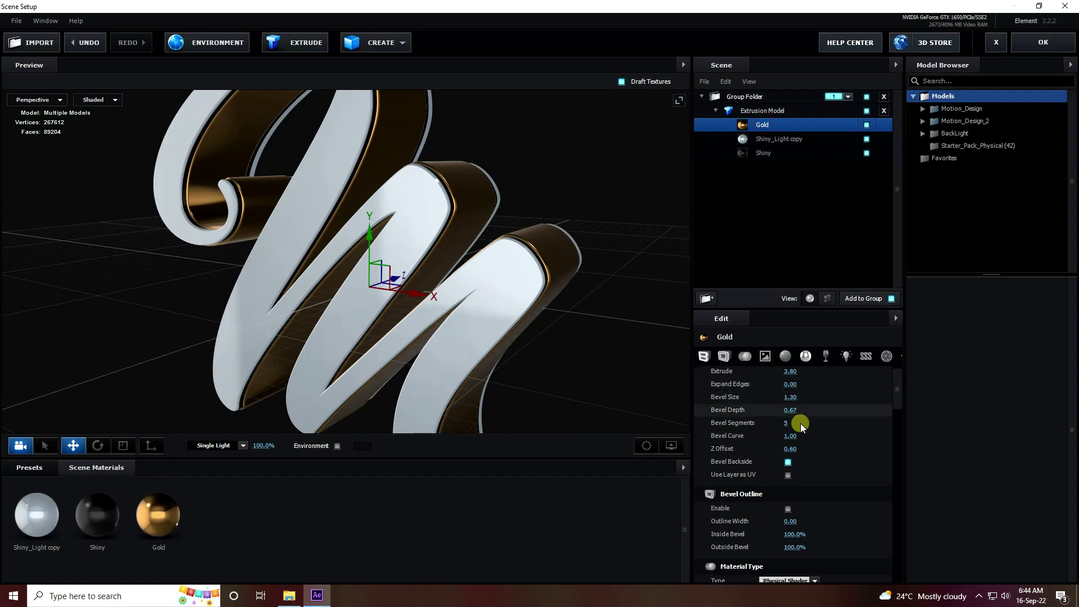
pyautogui.scroll(-2, 801, 424)
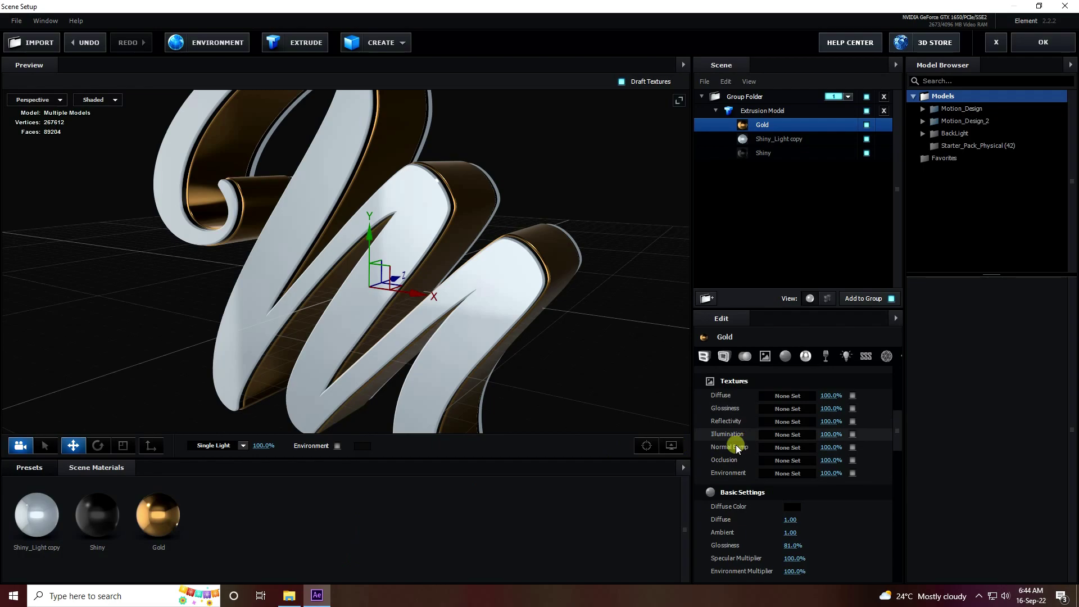
pyautogui.click(289, 595)
pyautogui.moveTo(318, 147); pyautogui.dragTo(516, 561)
pyautogui.moveTo(742, 469); pyautogui.dragTo(774, 446)
pyautogui.moveTo(503, 374); pyautogui.dragTo(424, 236)
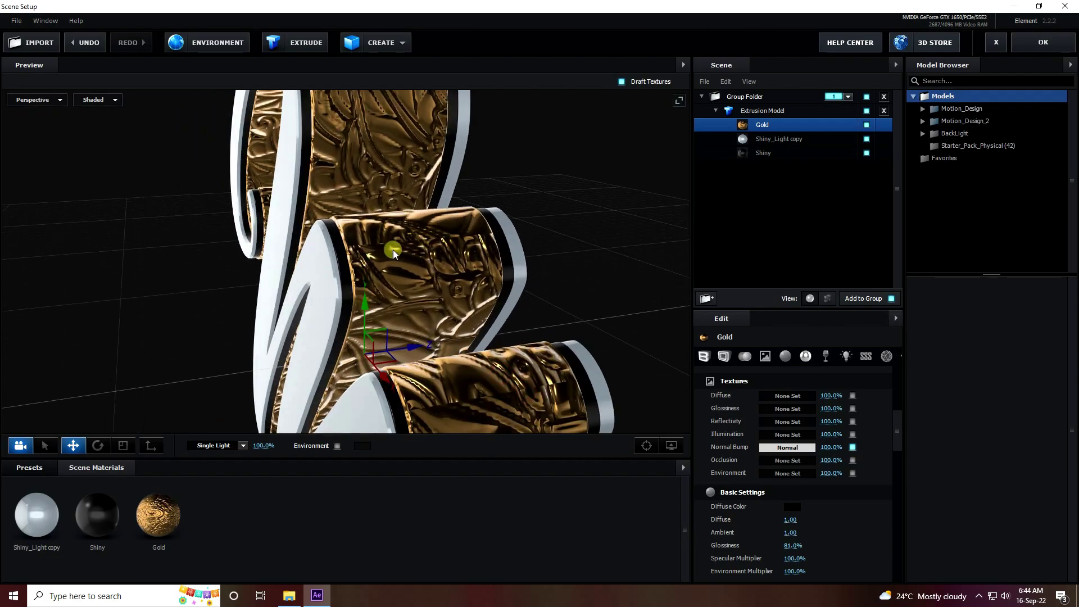
# Assign Glossy.png from the Texture folder to the Gold material's Glossiness texture
pyautogui.click(289, 595)
pyautogui.moveTo(265, 143); pyautogui.dragTo(766, 408)
pyautogui.moveTo(377, 337); pyautogui.dragTo(746, 180)
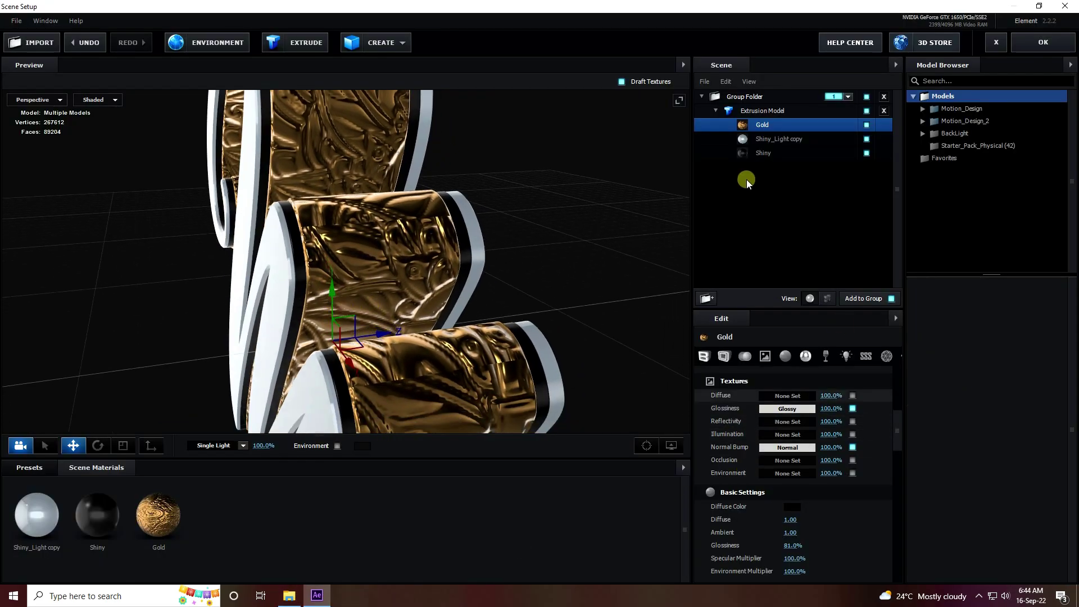
# Set the extrusion model's UV Repeat to 8.00 in both directions
pyautogui.click(755, 108)
pyautogui.click(783, 357)
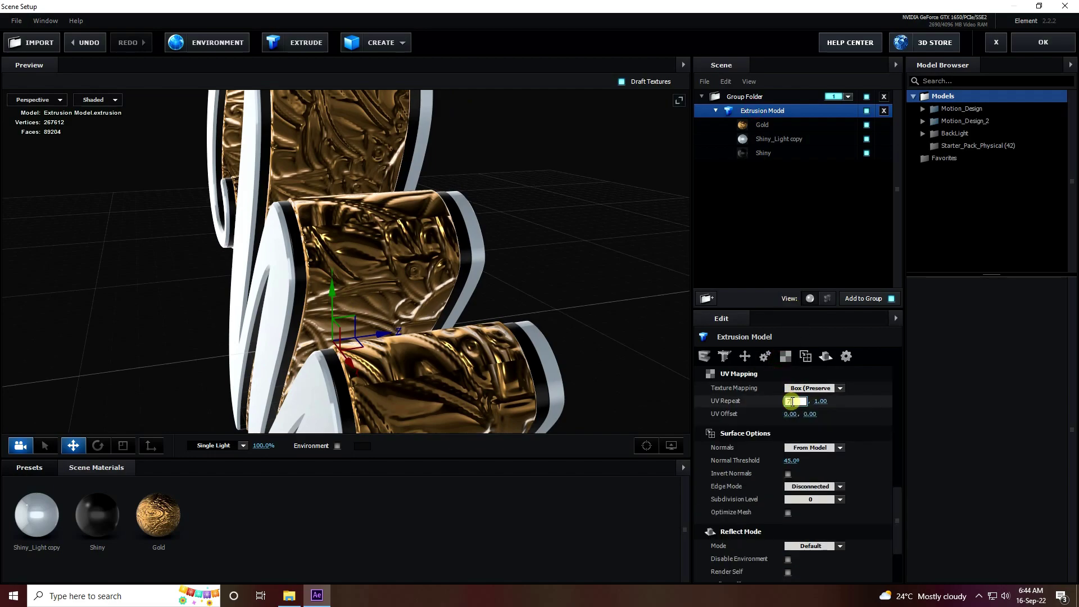
pyautogui.click(789, 400)
pyautogui.write('8')
pyautogui.press('Return')
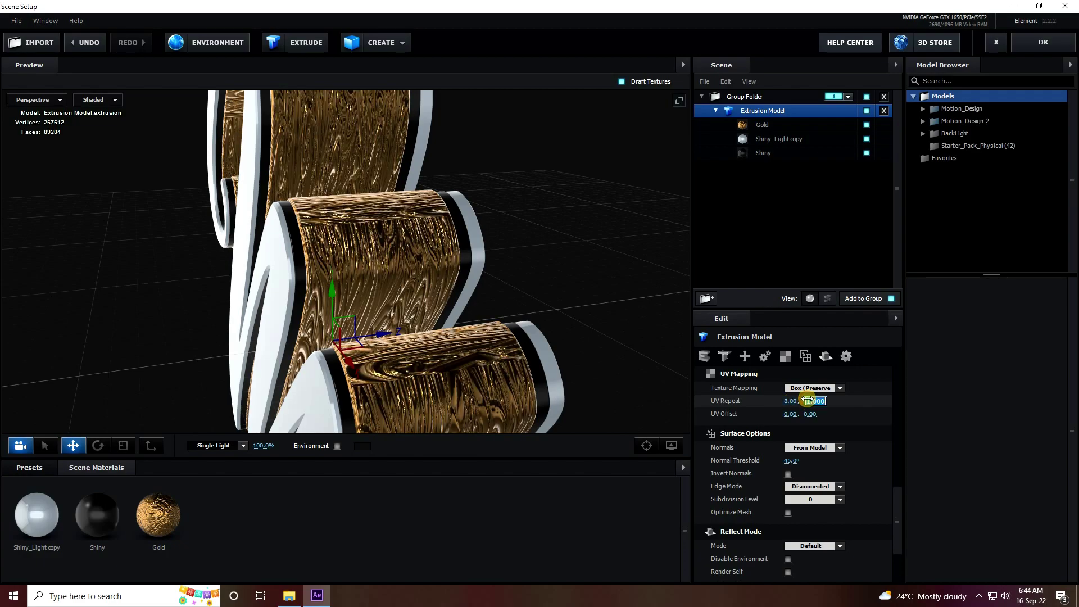
pyautogui.click(808, 401)
pyautogui.write('8')
pyautogui.press('Return')
pyautogui.moveTo(478, 287); pyautogui.dragTo(319, 331)
pyautogui.hotkey('ctrl', 'z')
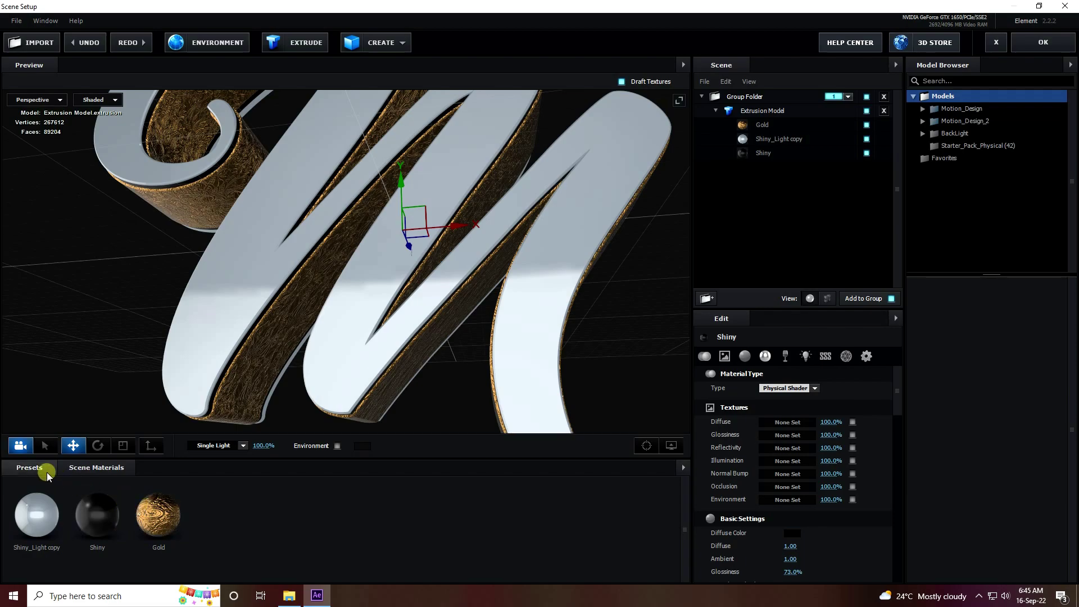
# Replace the extrusion model's Shiny_Light copy material with the Black_Outline preset from the Physical materials
pyautogui.click(29, 468)
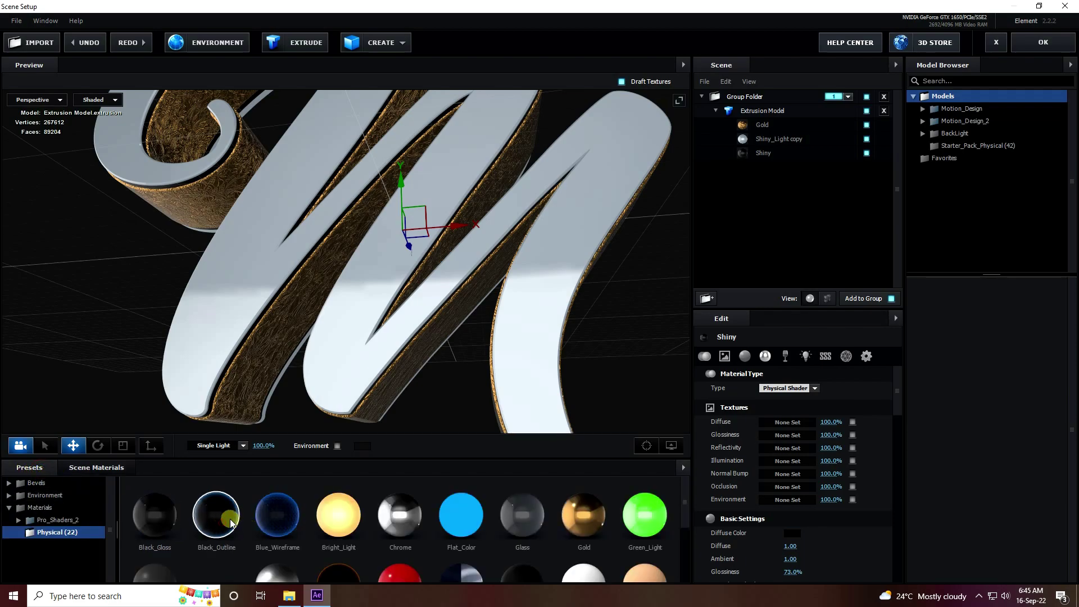
pyautogui.moveTo(209, 530); pyautogui.dragTo(774, 214)
pyautogui.moveTo(763, 171); pyautogui.dragTo(757, 142)
pyautogui.moveTo(415, 336); pyautogui.dragTo(354, 371)
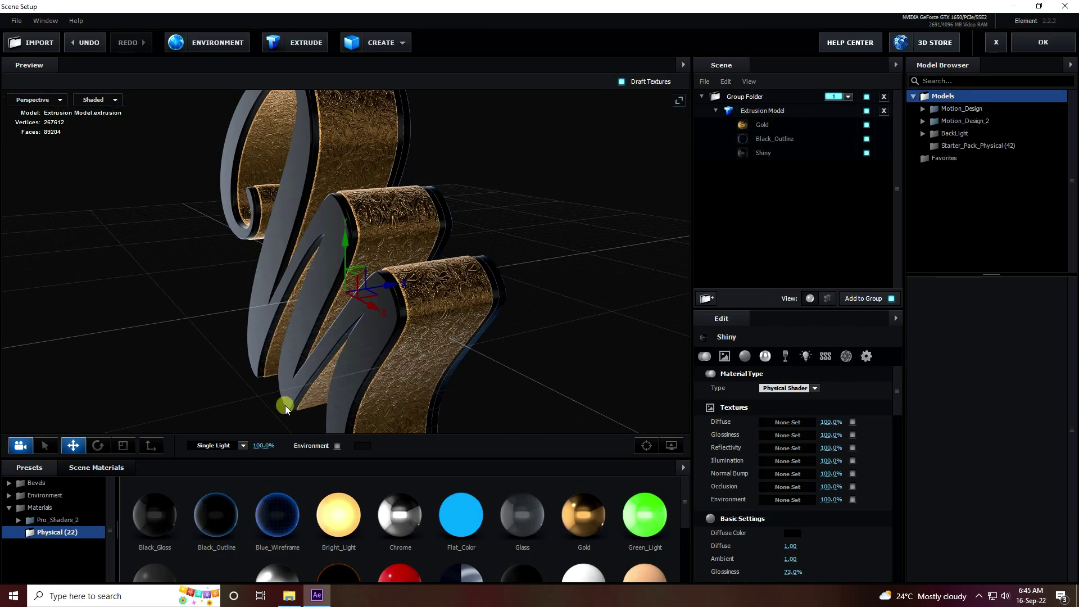
# Assign Normal.png from the Texture folder to the Black_Outline material's Normal Bump texture
pyautogui.click(107, 467)
pyautogui.click(219, 515)
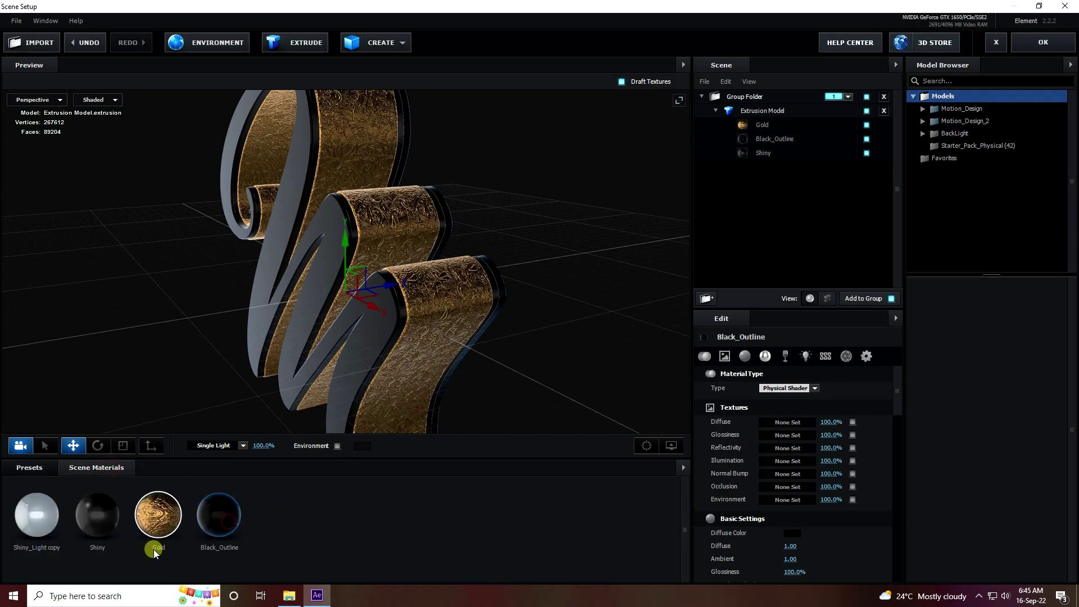
pyautogui.click(289, 595)
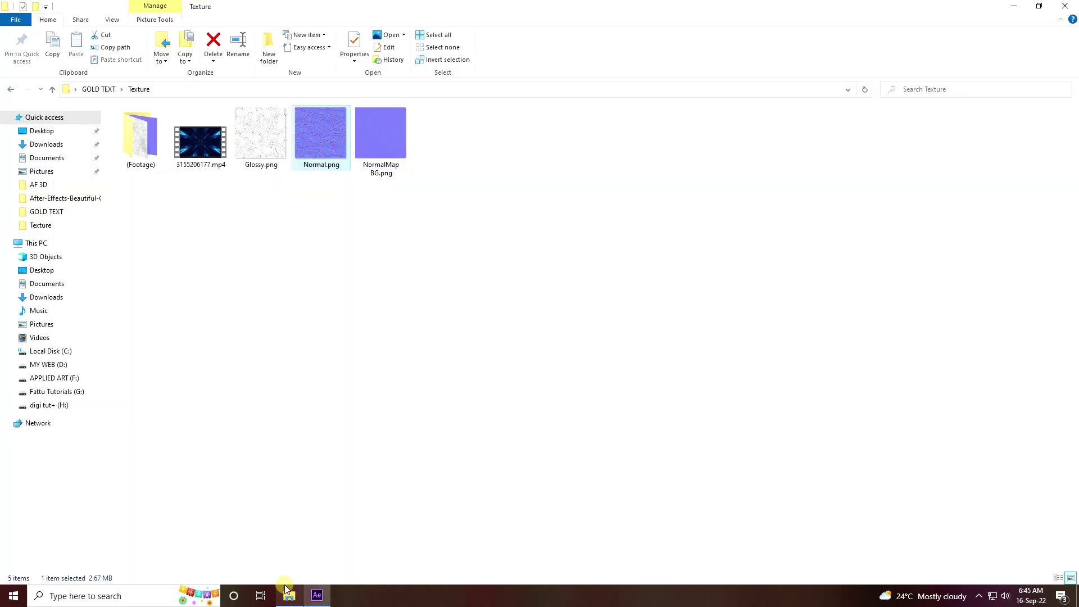
pyautogui.moveTo(305, 166); pyautogui.dragTo(773, 474)
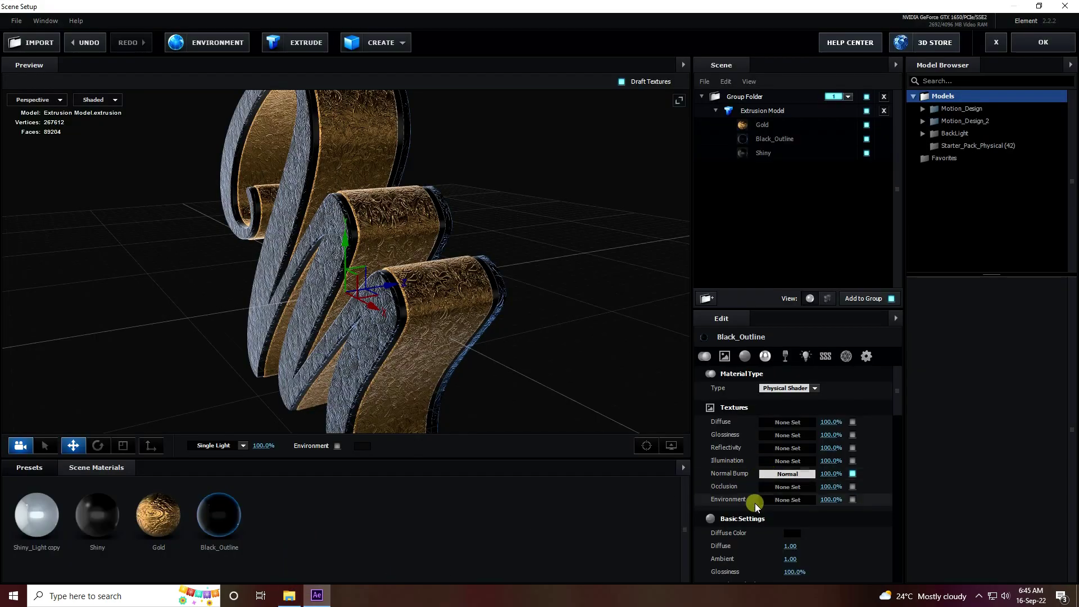
pyautogui.scroll(5, 361, 356)
pyautogui.moveTo(390, 361); pyautogui.dragTo(426, 289)
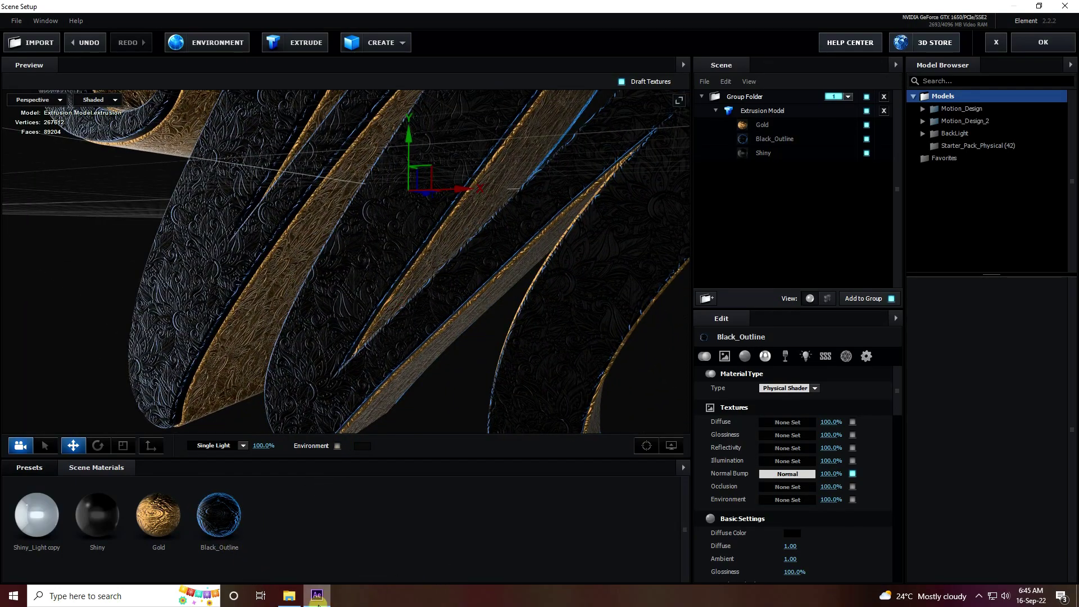
# Assign Glossy.png from the Texture folder to the Black_Outline material's Glossiness texture
pyautogui.click(289, 596)
pyautogui.moveTo(260, 135); pyautogui.dragTo(763, 434)
pyautogui.moveTo(423, 325); pyautogui.dragTo(454, 261)
# Remove the unused materials from the scene, then create a new material and select it
pyautogui.rightClick(339, 505)
pyautogui.click(369, 531)
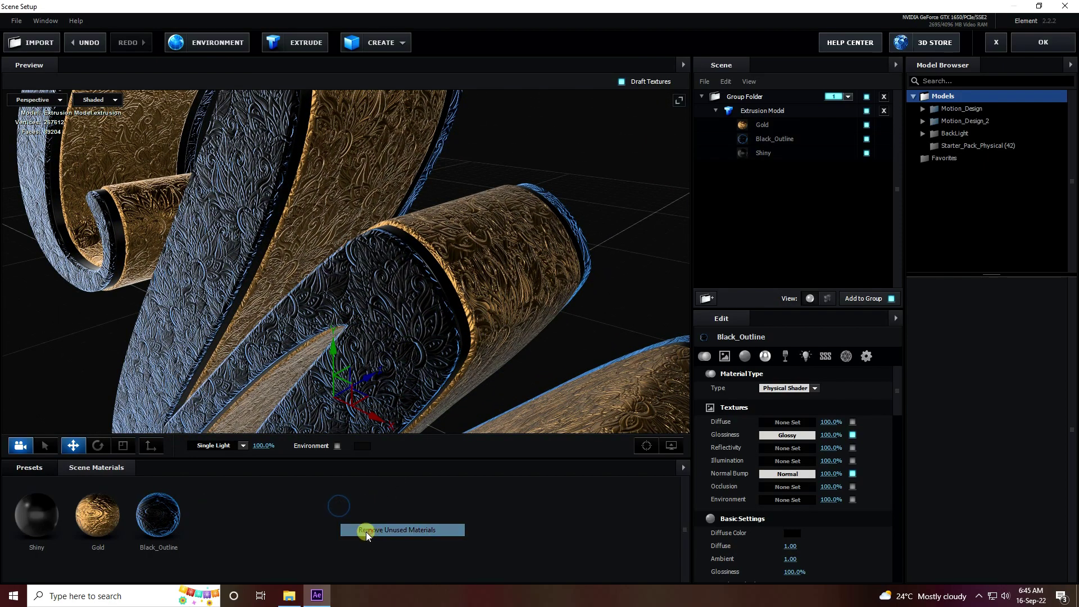
pyautogui.rightClick(291, 508)
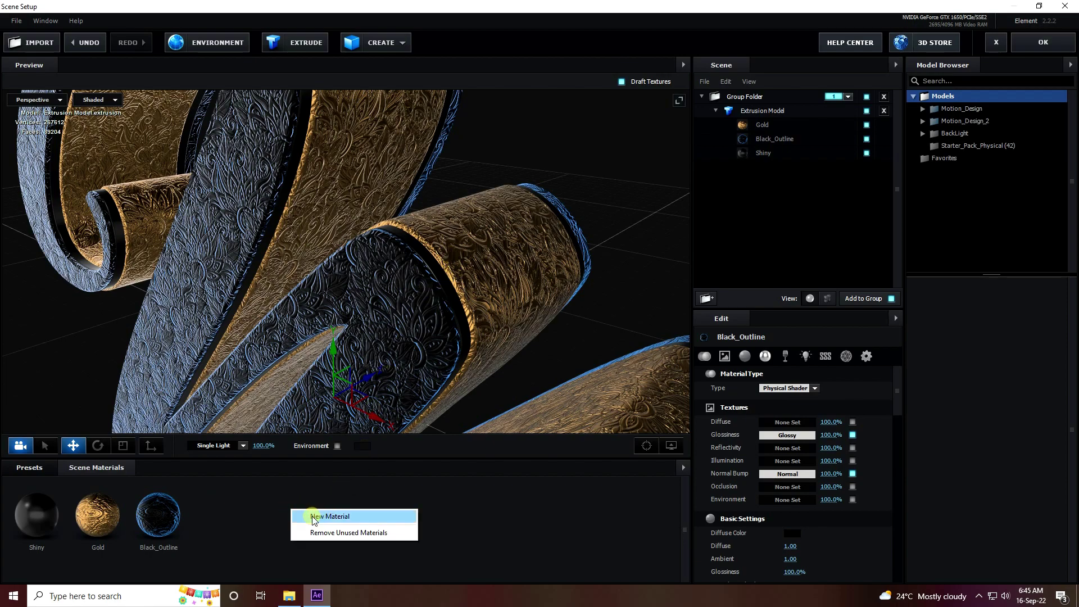
pyautogui.click(339, 517)
pyautogui.click(218, 514)
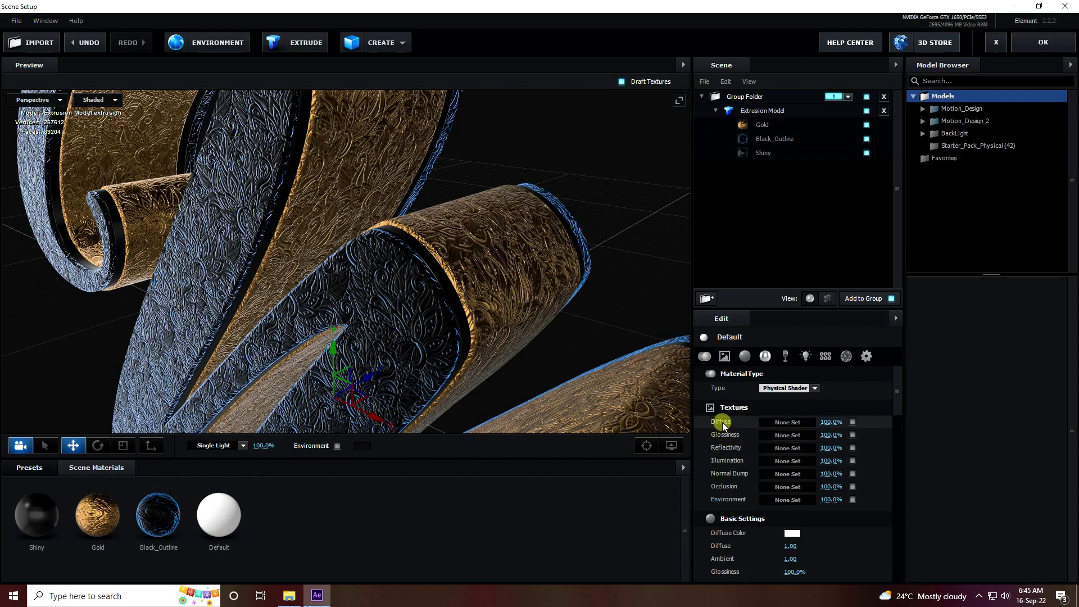
# Set the Default material's Diffuse texture to Custom Layer 1 (3155206177.mp4) and raise the texture's brightness
pyautogui.click(781, 421)
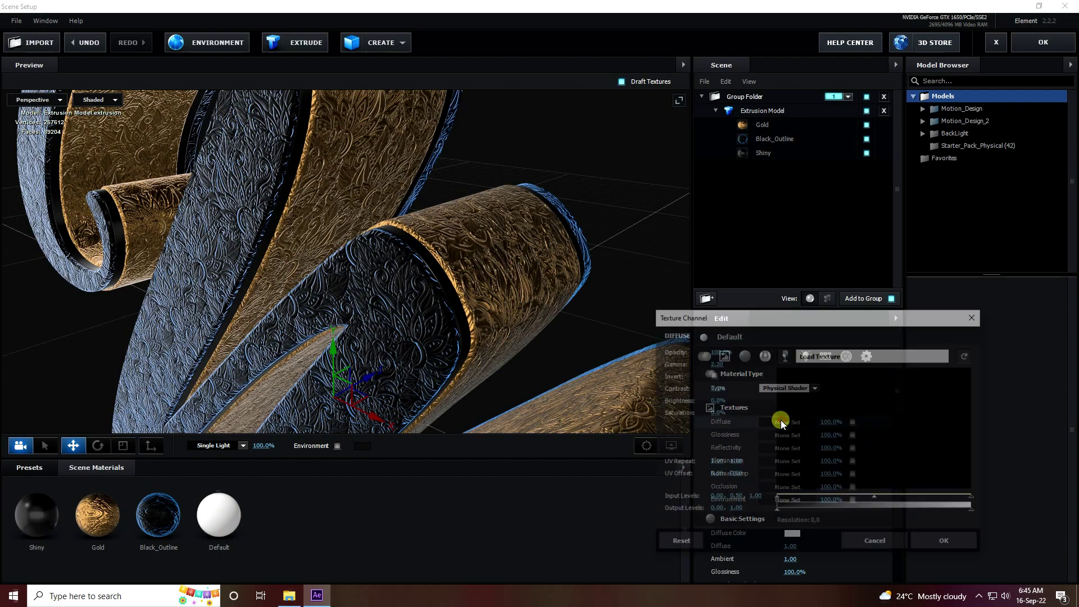
pyautogui.click(791, 359)
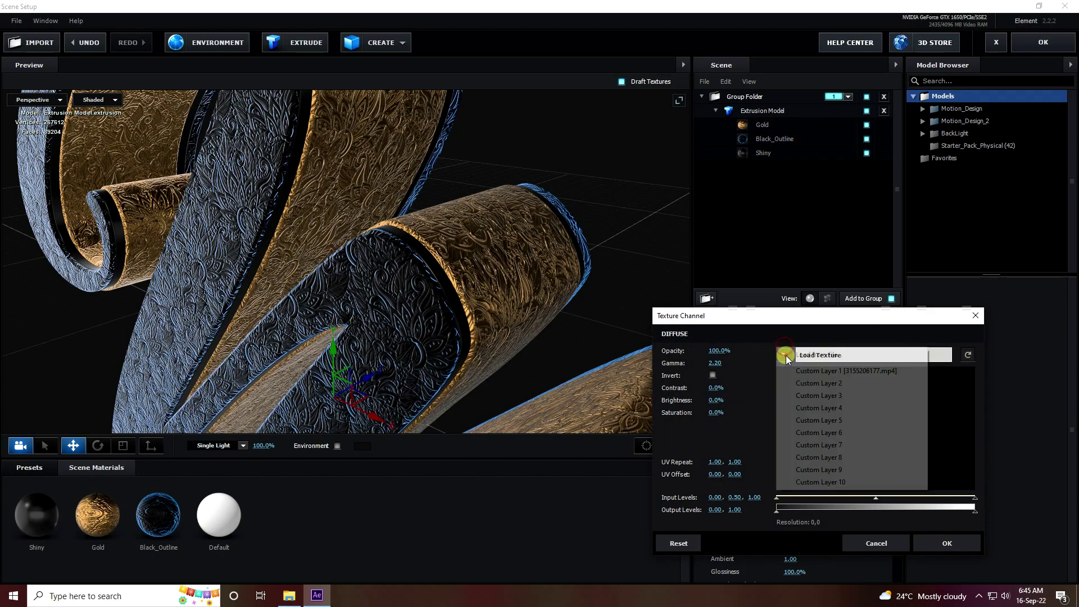
pyautogui.click(825, 372)
pyautogui.click(715, 399)
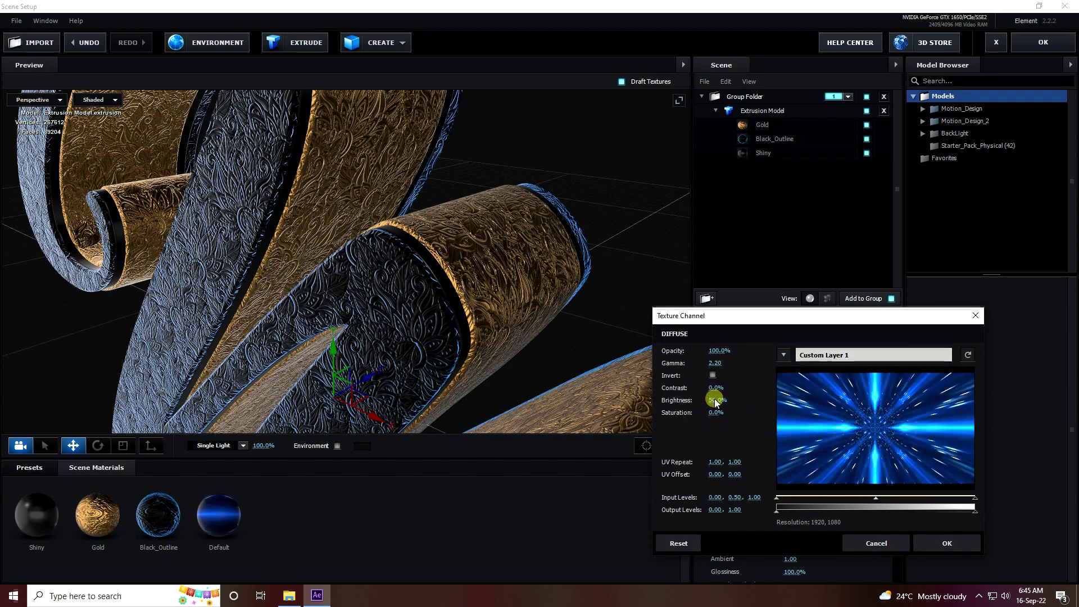
pyautogui.click(942, 538)
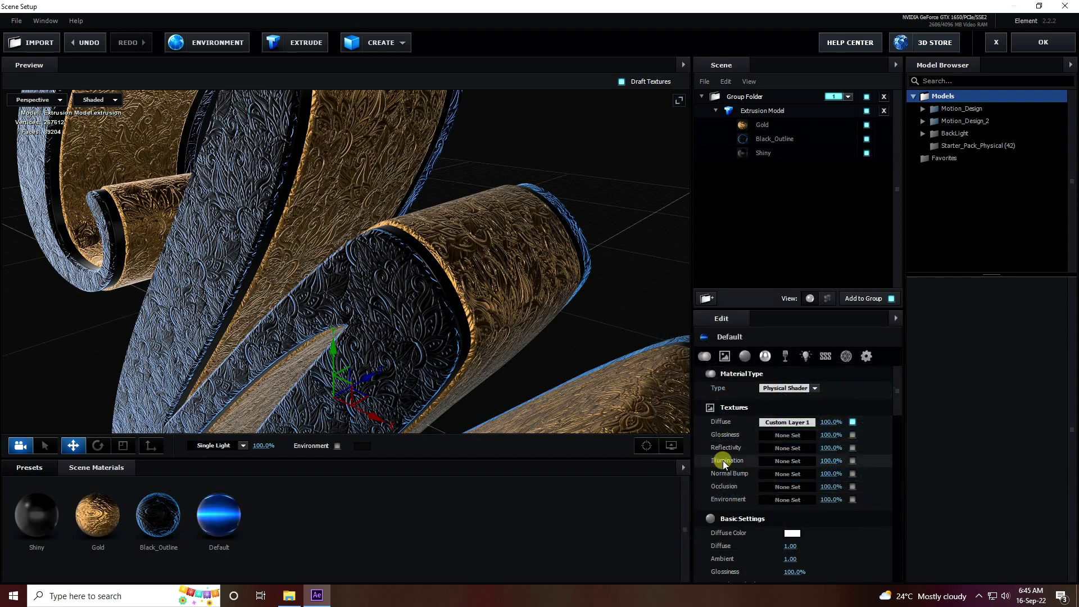
# Set the Default material's Illumination texture to Custom Layer 1 (3155206177.mp4) with a brightness of 50%
pyautogui.click(770, 462)
pyautogui.click(779, 379)
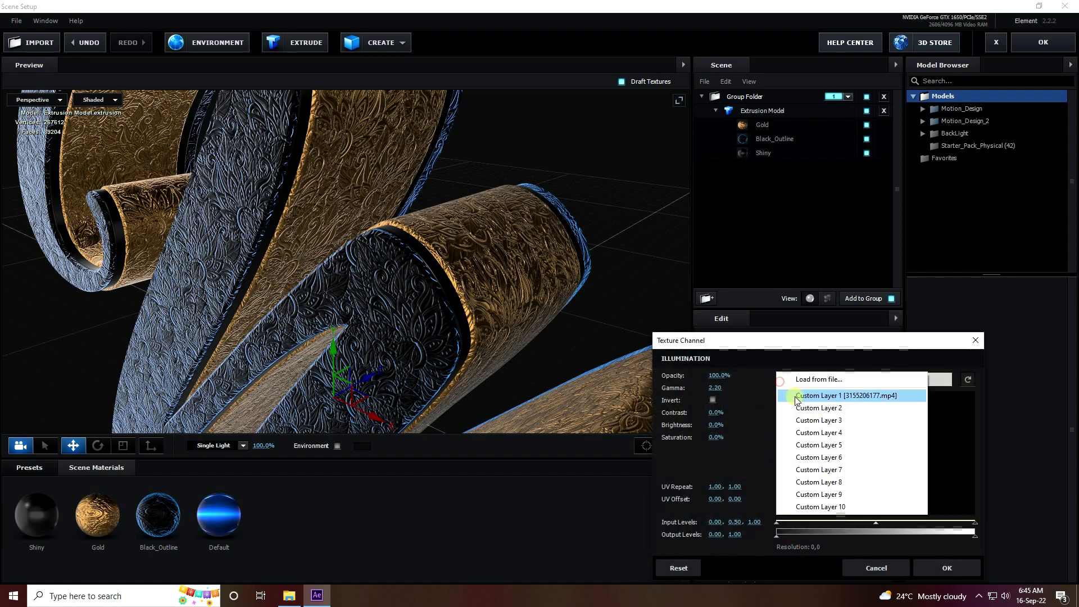
pyautogui.click(804, 396)
pyautogui.write('50')
pyautogui.press('Return')
pyautogui.click(935, 567)
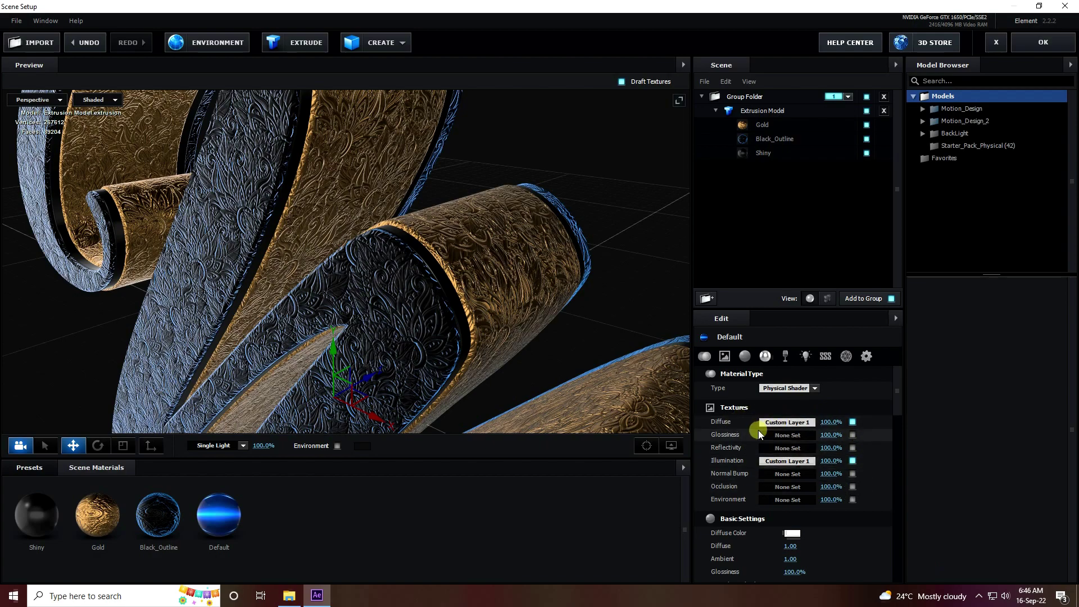
# Enable Use Diffuse Color with 100% illumination intensity on the Default material and apply it in place of the extrusion's Shiny material
pyautogui.scroll(-10, 758, 430)
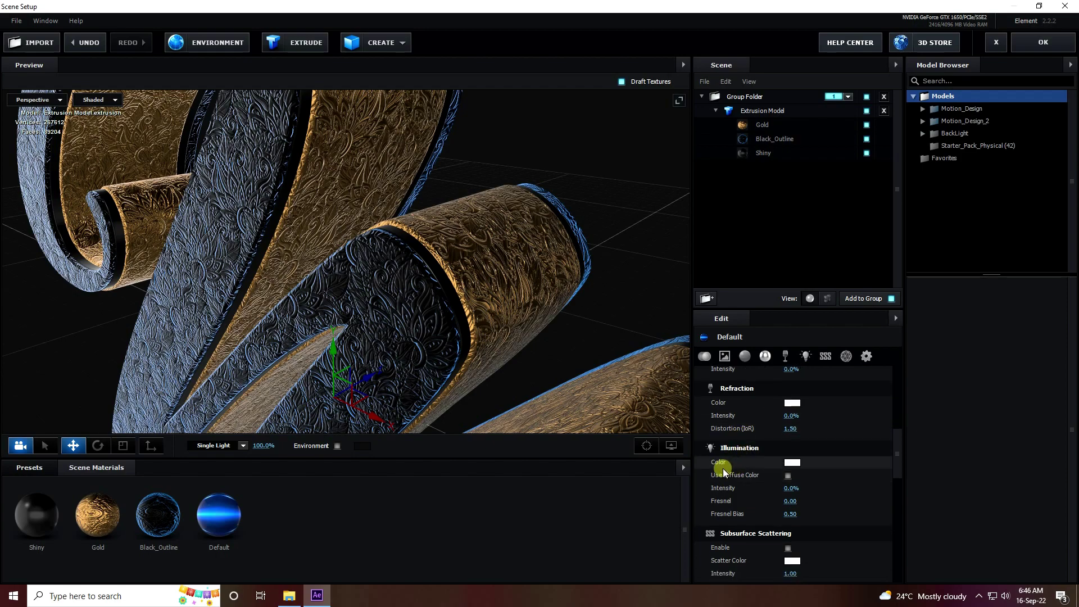
pyautogui.click(788, 475)
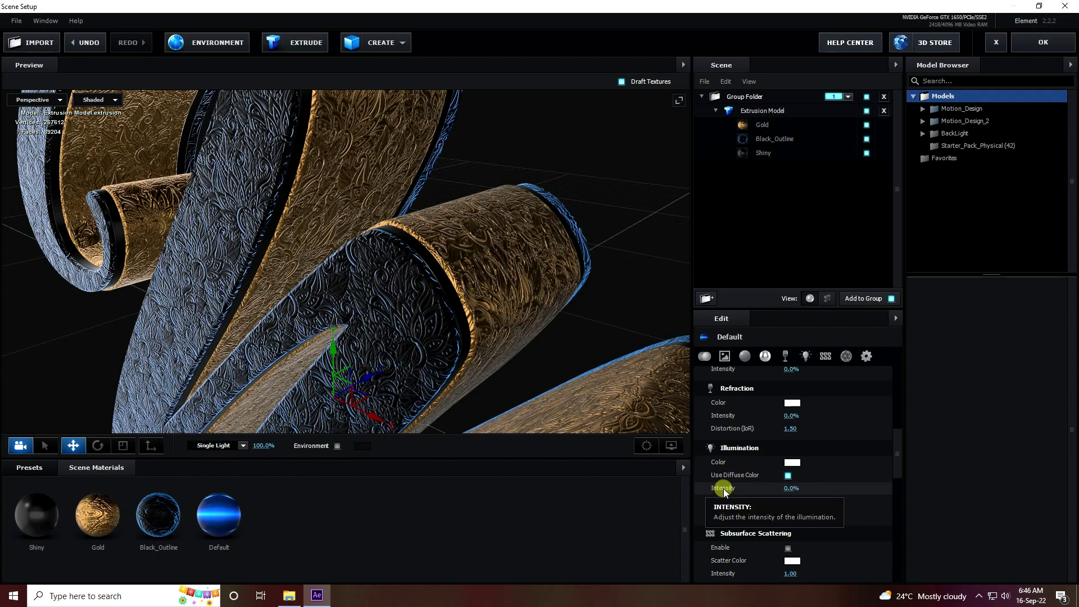
pyautogui.click(793, 488)
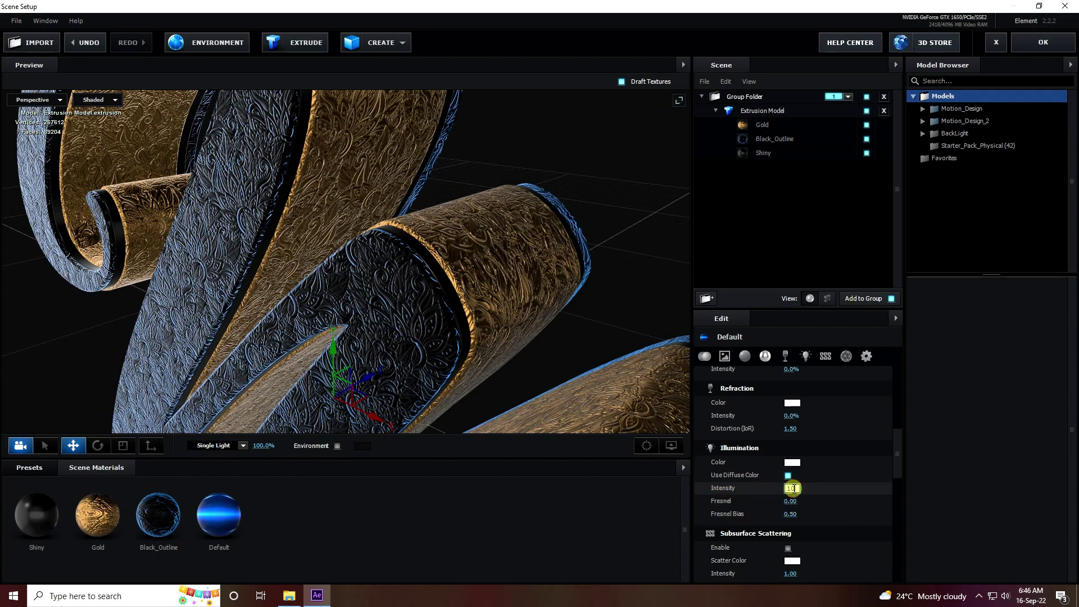
pyautogui.press('Return')
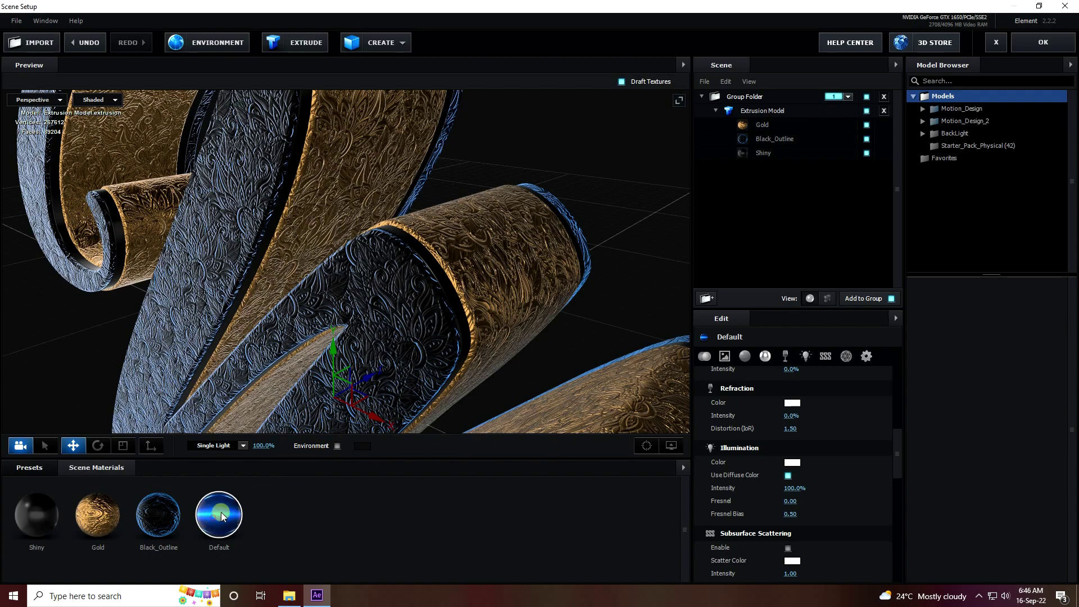
pyautogui.moveTo(227, 527); pyautogui.dragTo(764, 157)
pyautogui.moveTo(491, 208); pyautogui.dragTo(372, 279)
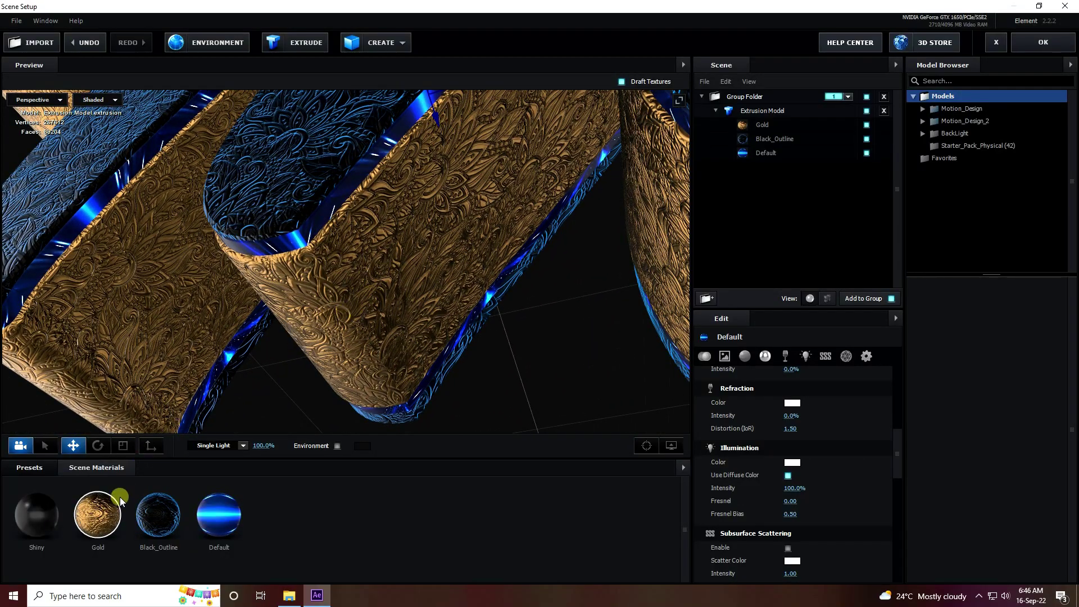
# Increase the Gold material's Environment Multiplier to brighten its reflections
pyautogui.click(102, 513)
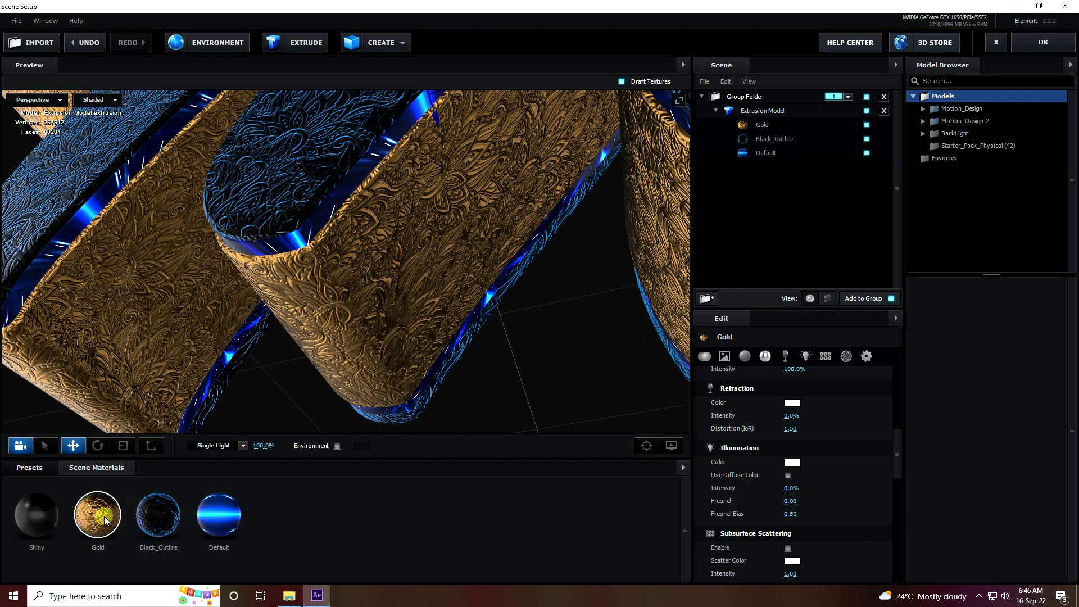
pyautogui.scroll(5, 771, 458)
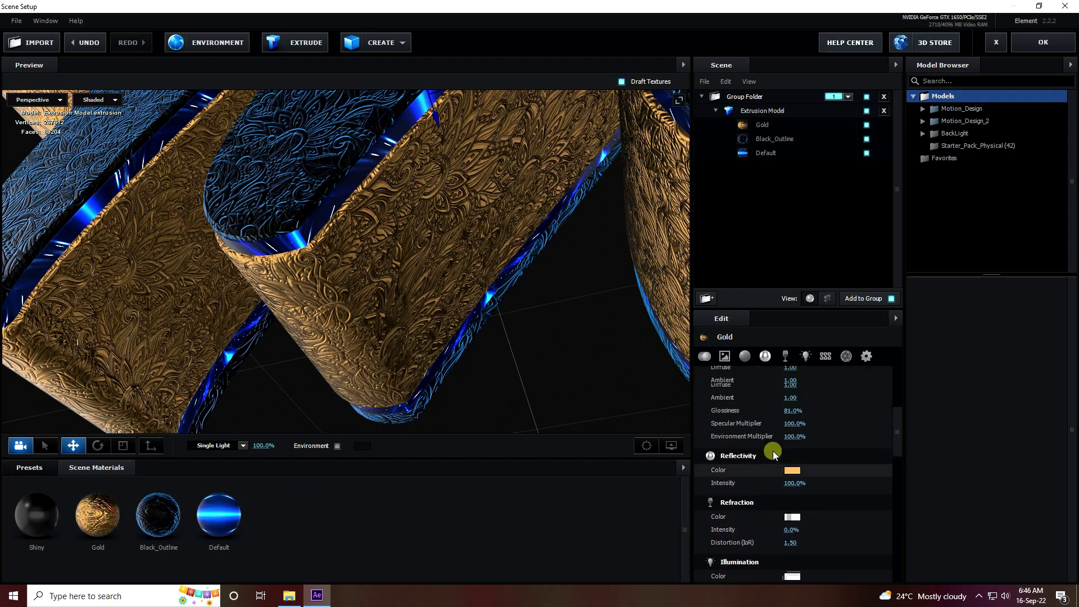
pyautogui.scroll(-5, 775, 448)
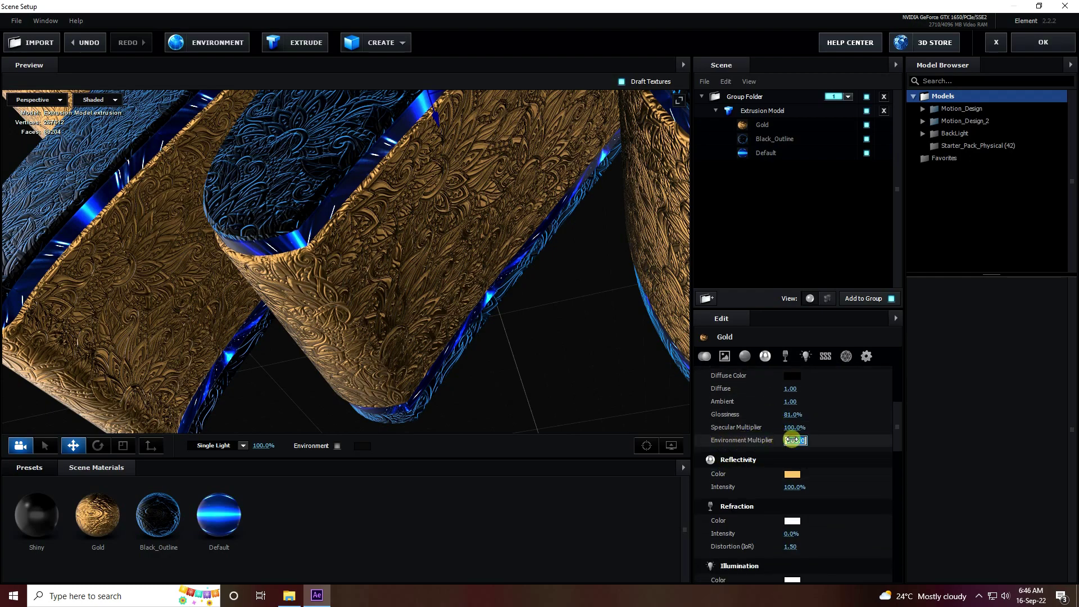
pyautogui.press('Return')
pyautogui.moveTo(480, 325); pyautogui.dragTo(448, 297)
pyautogui.moveTo(445, 296); pyautogui.dragTo(467, 362)
# Create a second extrusion model in the group and reveal its bevel
pyautogui.click(295, 42)
pyautogui.moveTo(504, 232); pyautogui.dragTo(396, 321)
pyautogui.click(715, 110)
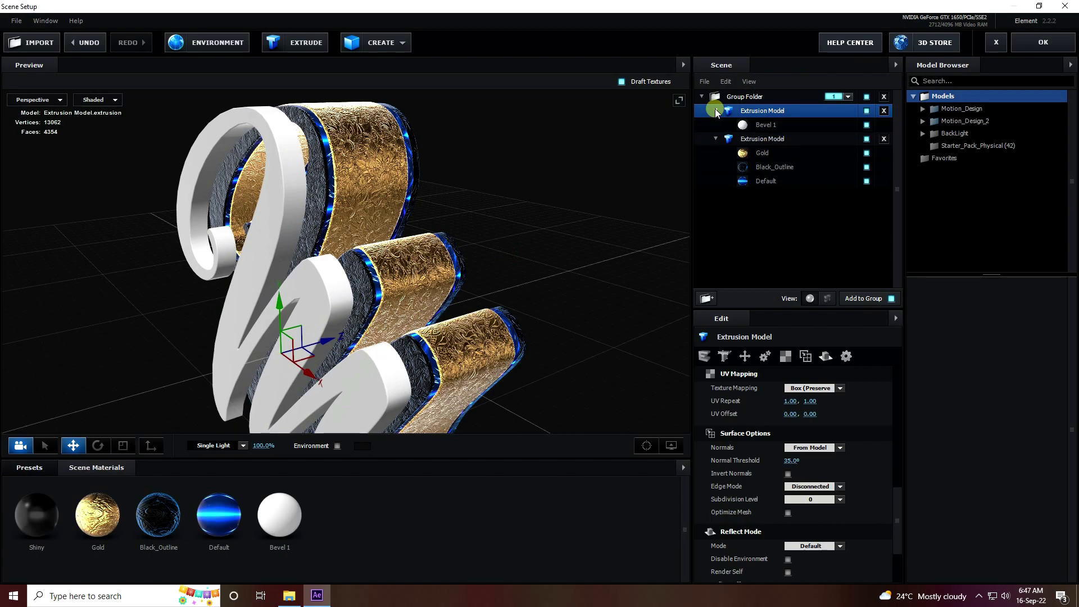
# Enable Bevel Outline on the new extrusion's Bevel 1 and set its Extrude value to 0.25
pyautogui.click(765, 125)
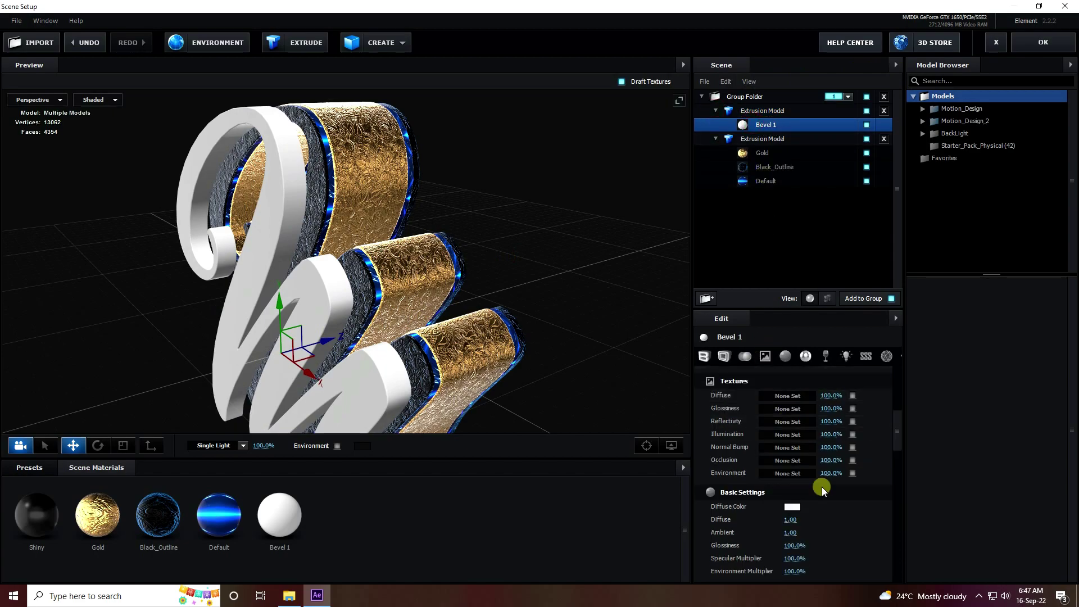
pyautogui.scroll(6, 820, 488)
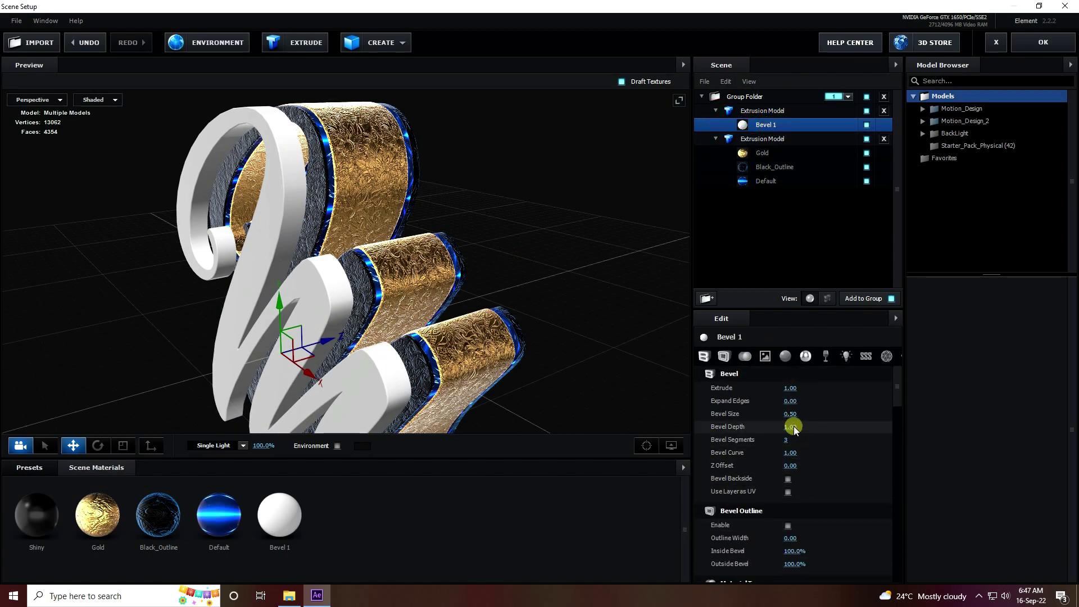
pyautogui.scroll(-2, 717, 506)
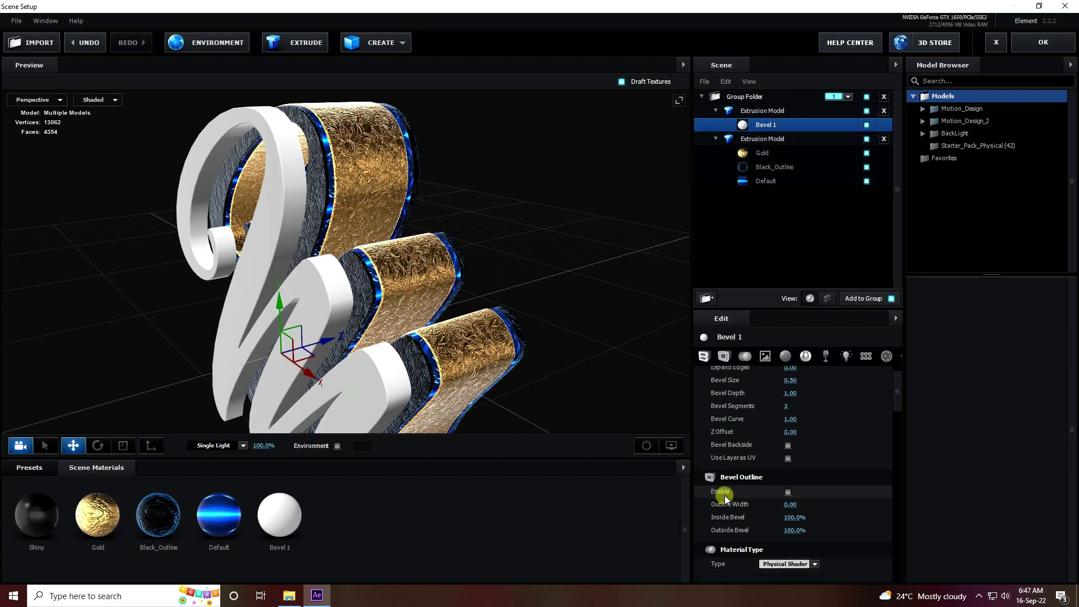
pyautogui.click(788, 487)
pyautogui.scroll(2, 731, 393)
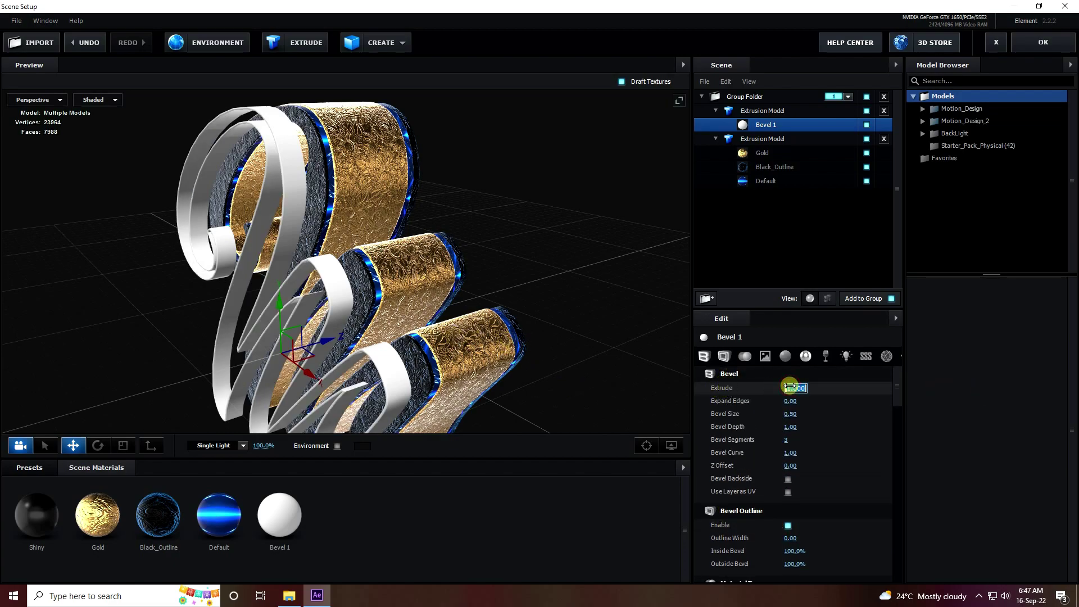
pyautogui.click(300, 363)
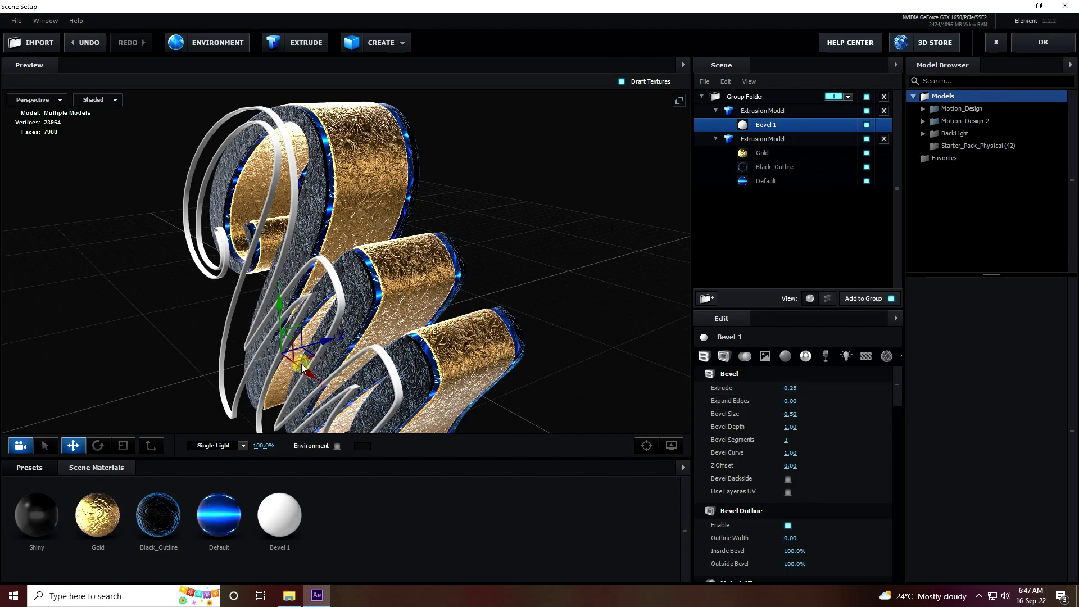
pyautogui.scroll(6, 326, 363)
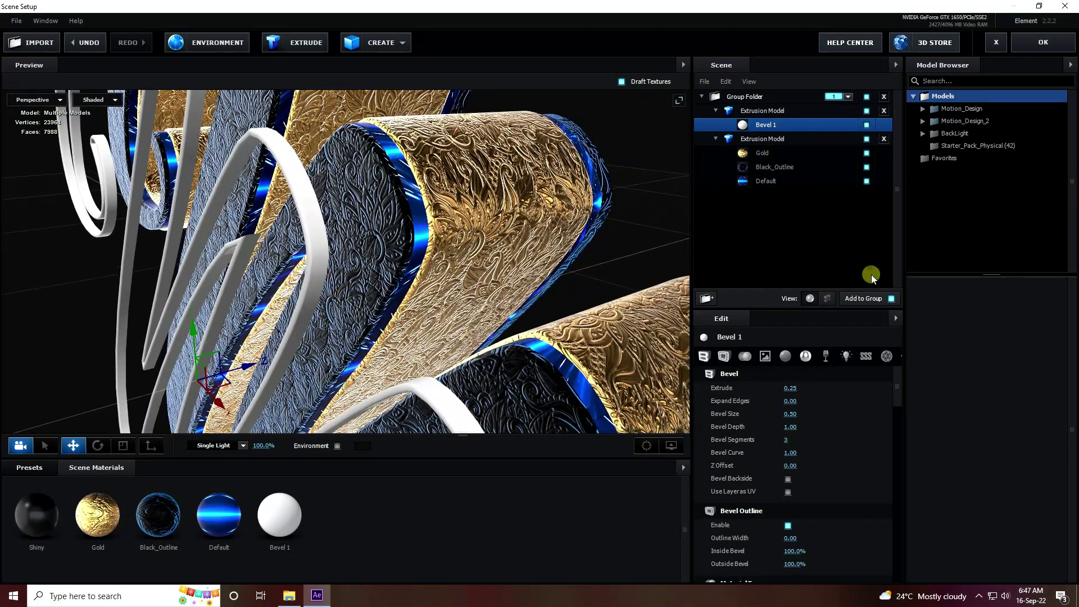
# Set the new extrusion model's Path Resolution to Extreme
pyautogui.click(762, 110)
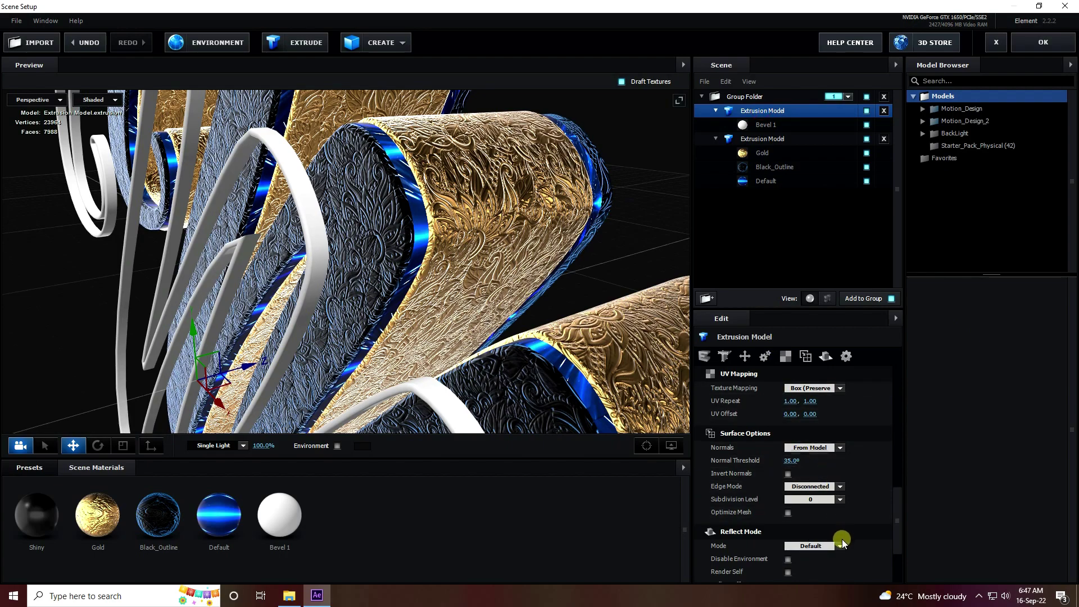
pyautogui.scroll(5, 830, 514)
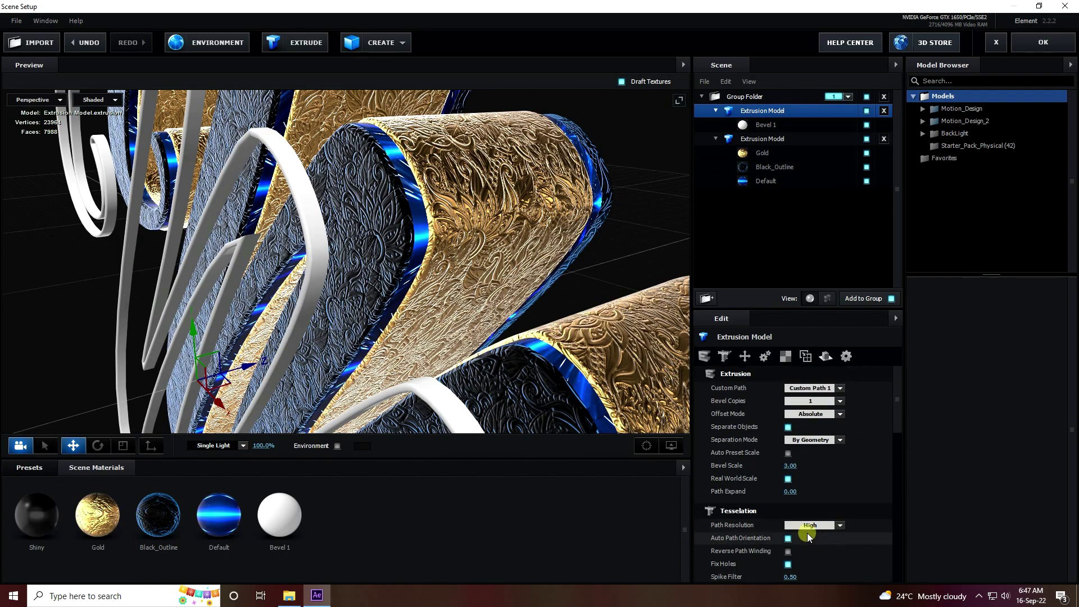
pyautogui.click(839, 526)
pyautogui.click(821, 514)
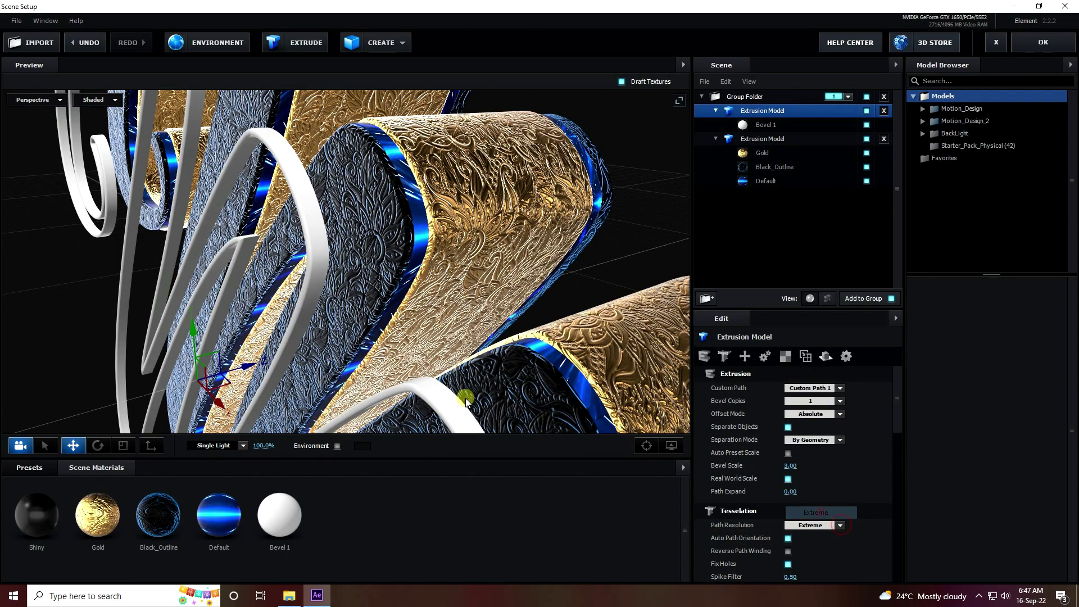
pyautogui.moveTo(269, 337); pyautogui.dragTo(326, 334)
pyautogui.moveTo(423, 269); pyautogui.dragTo(495, 251)
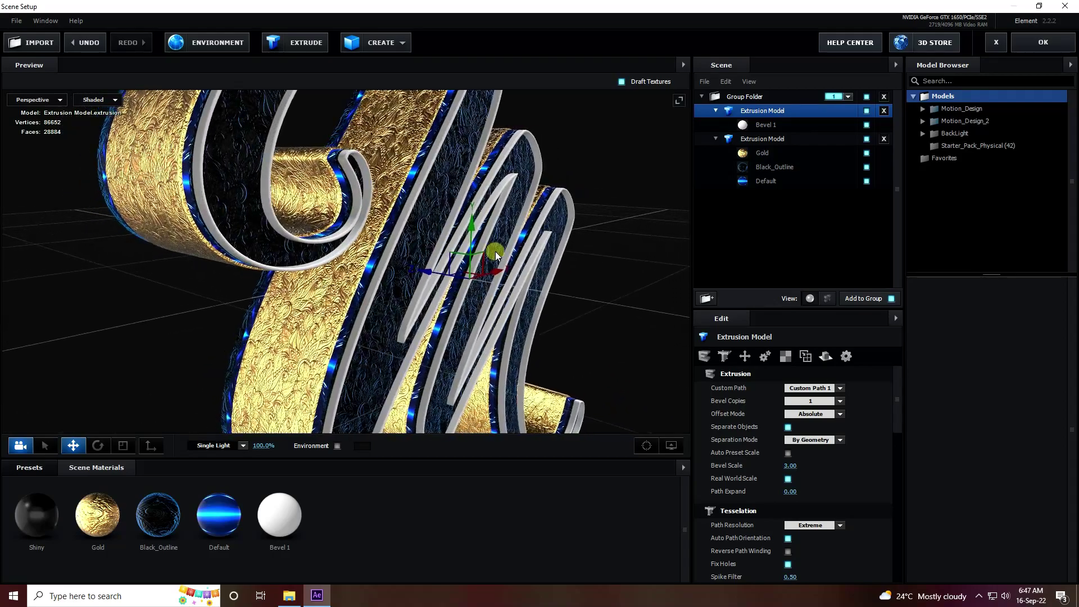
# Apply the Physical Gold preset to the new extrusion's bevel and set that material's Environment Multiplier to 400%
pyautogui.click(29, 468)
pyautogui.moveTo(622, 520); pyautogui.dragTo(763, 127)
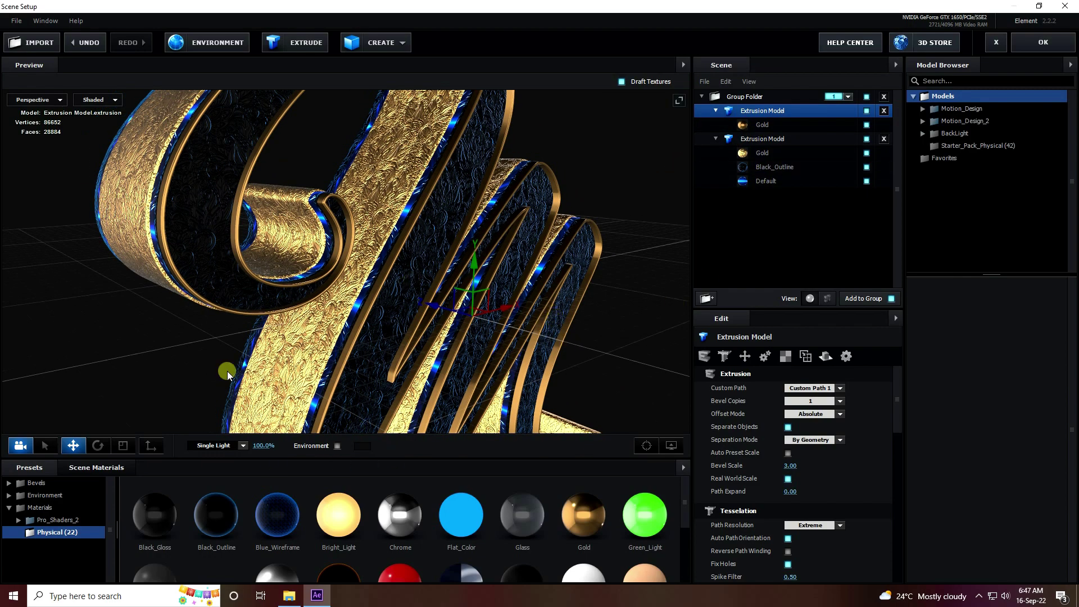
pyautogui.click(96, 467)
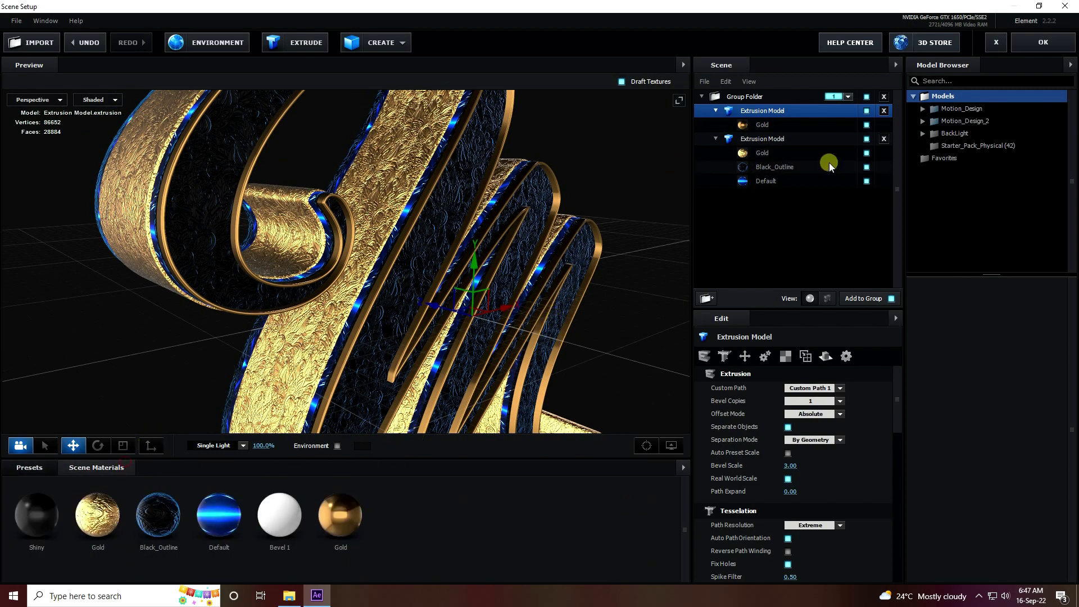
pyautogui.click(325, 512)
pyautogui.scroll(2, 781, 493)
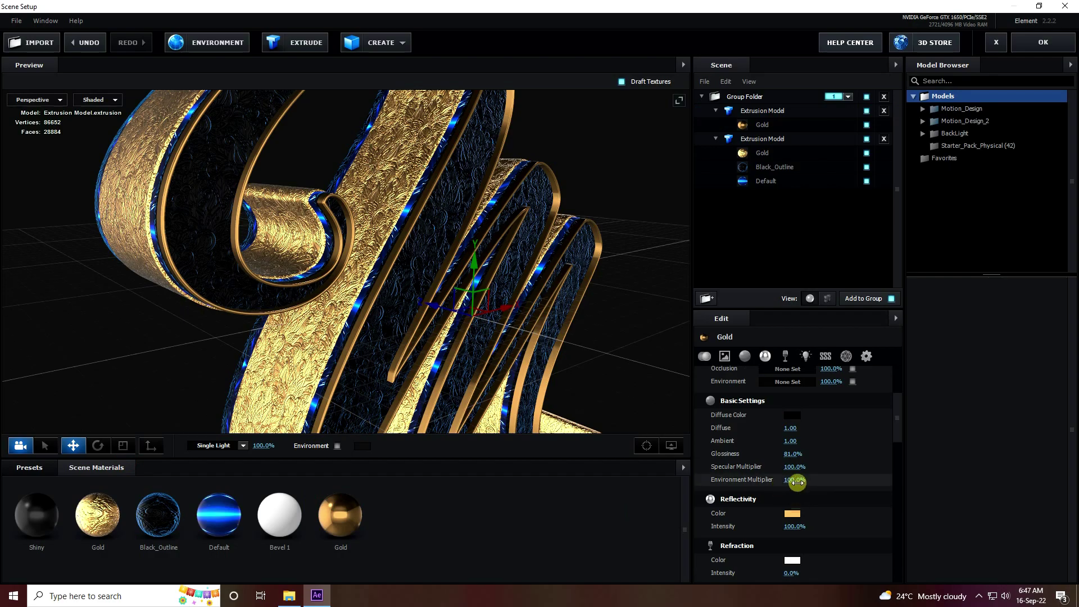
pyautogui.click(795, 481)
pyautogui.write('400')
pyautogui.press('Return')
pyautogui.moveTo(416, 346); pyautogui.dragTo(342, 296)
pyautogui.moveTo(410, 225); pyautogui.dragTo(371, 270)
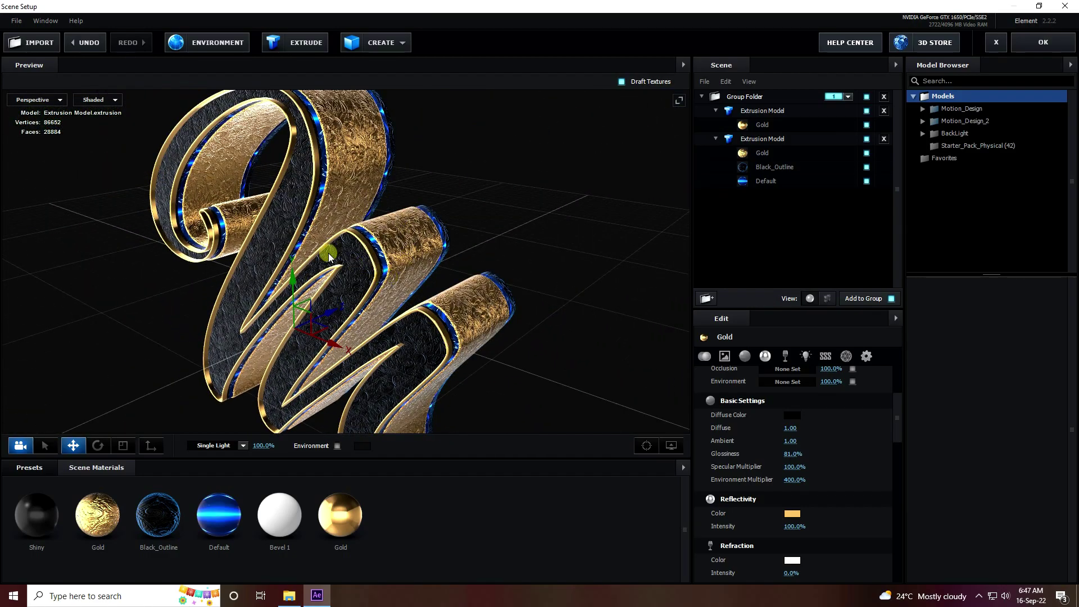
# Create a plane model, set its X orientation to 90° and make it two-sided
pyautogui.click(403, 44)
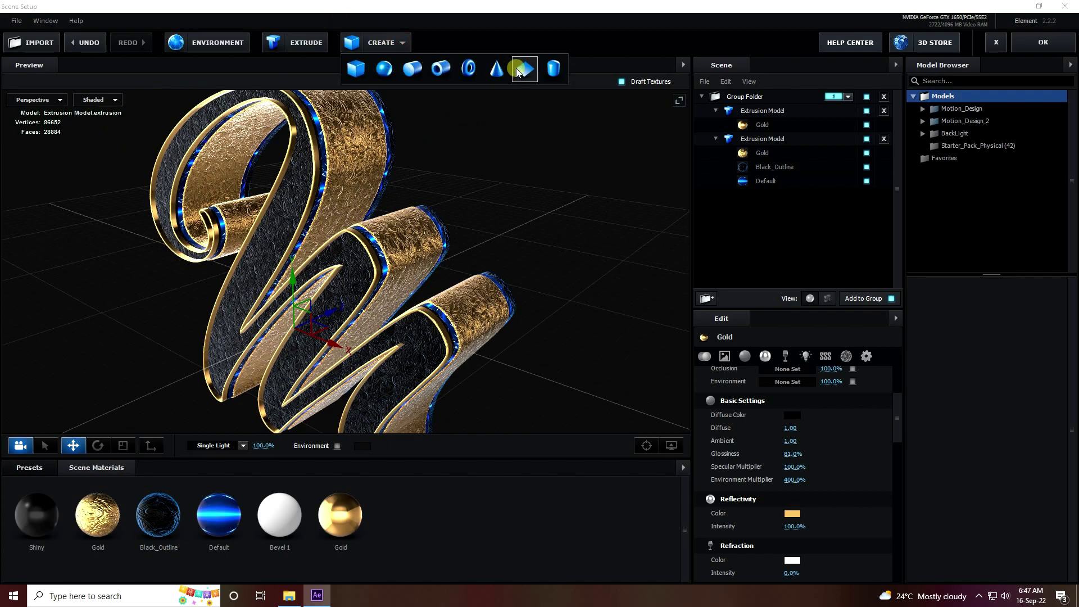
pyautogui.click(531, 69)
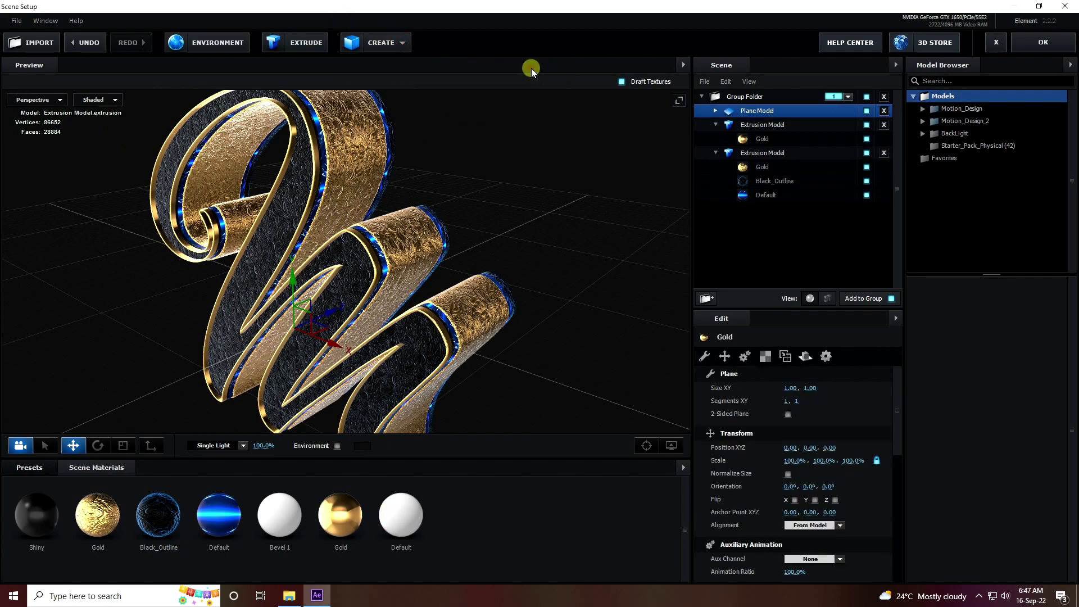
pyautogui.click(793, 488)
pyautogui.write('90')
pyautogui.press('Return')
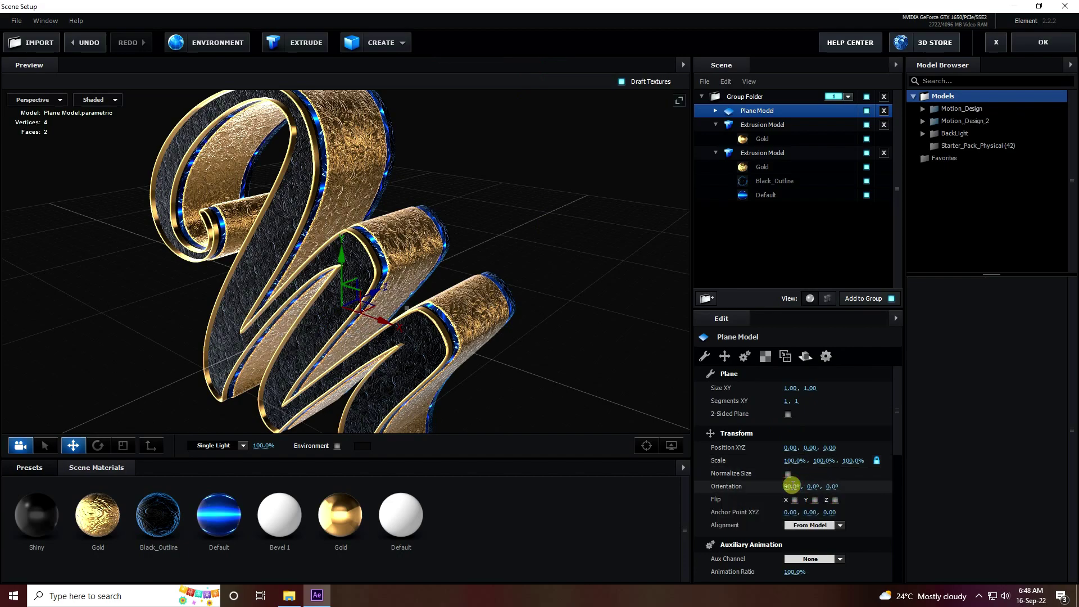
pyautogui.click(788, 414)
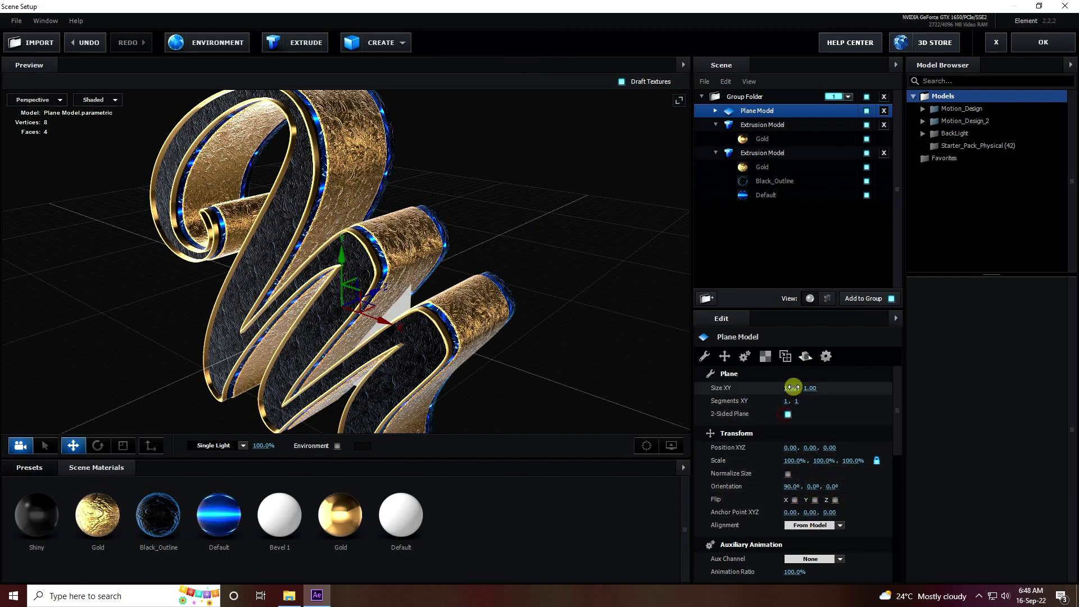
# Set the plane's Size XY to 10 by 10
pyautogui.click(794, 388)
pyautogui.write('10')
pyautogui.press('Return')
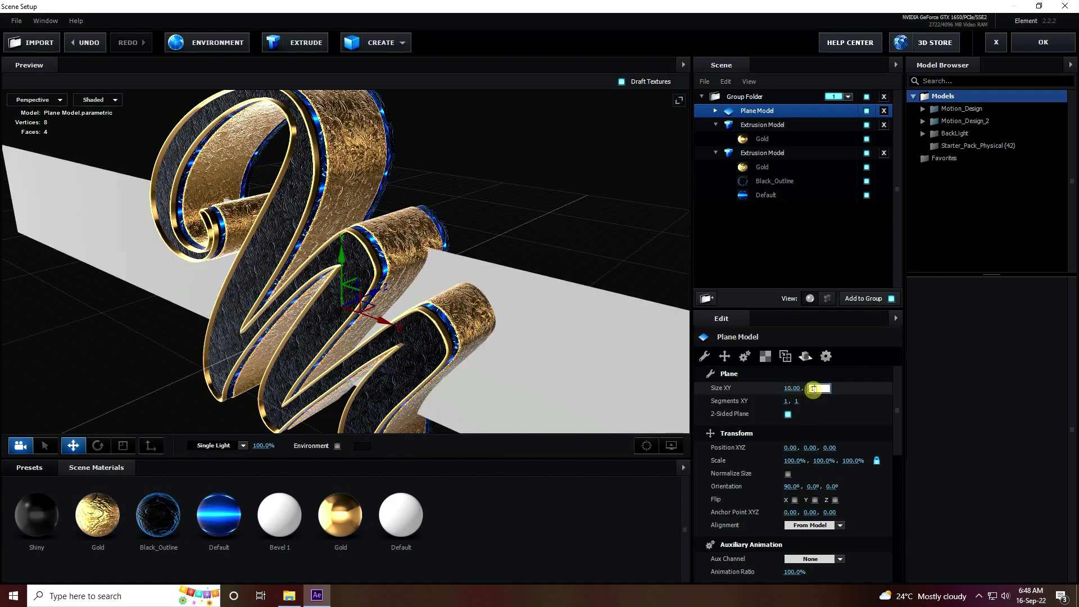
pyautogui.write('10')
pyautogui.press('Return')
pyautogui.scroll(-5, 421, 332)
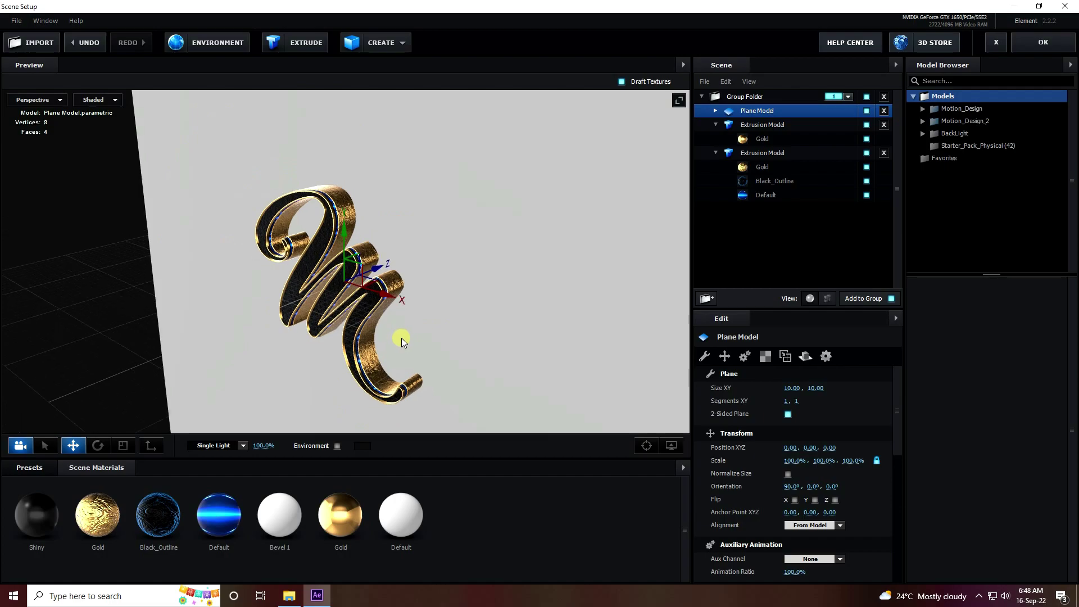
pyautogui.scroll(5, 402, 339)
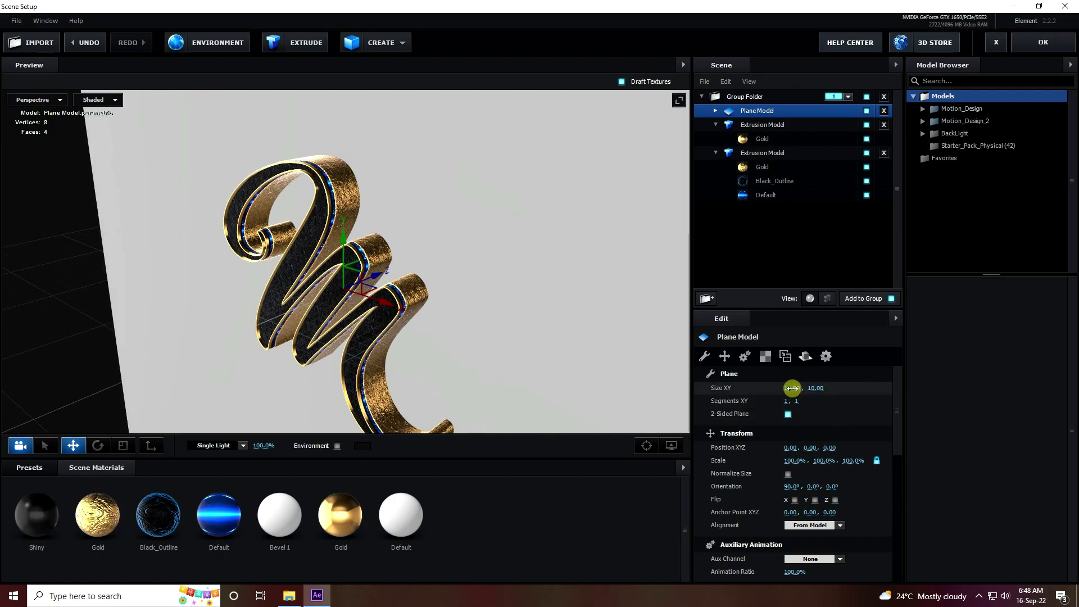
# Set the plane's Size XY to 20 by 20
pyautogui.click(793, 389)
pyautogui.write('20')
pyautogui.press('Return')
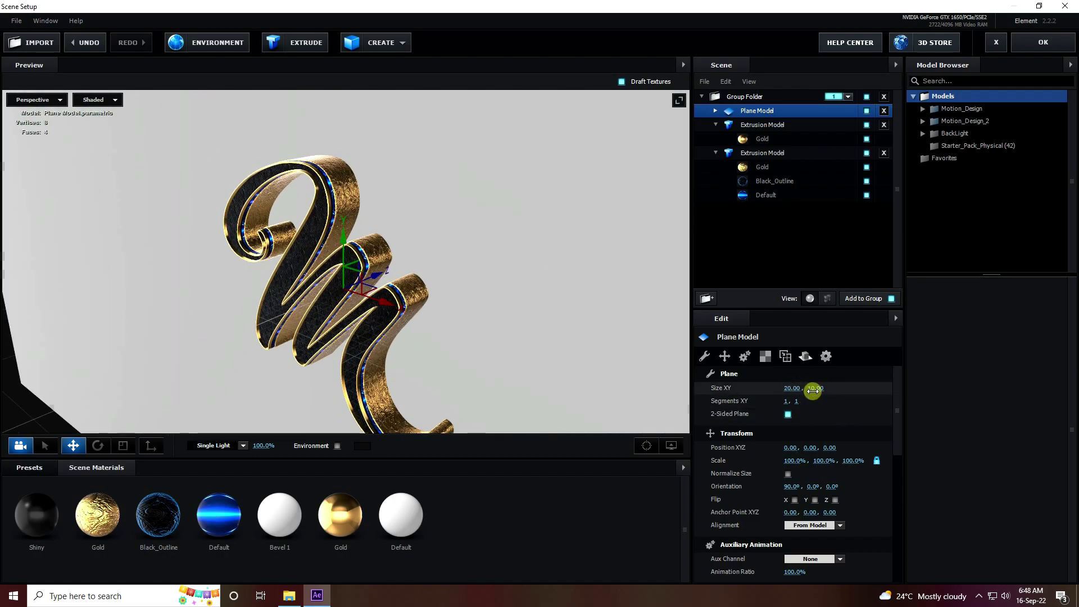
pyautogui.click(818, 389)
pyautogui.write('20')
pyautogui.press('Return')
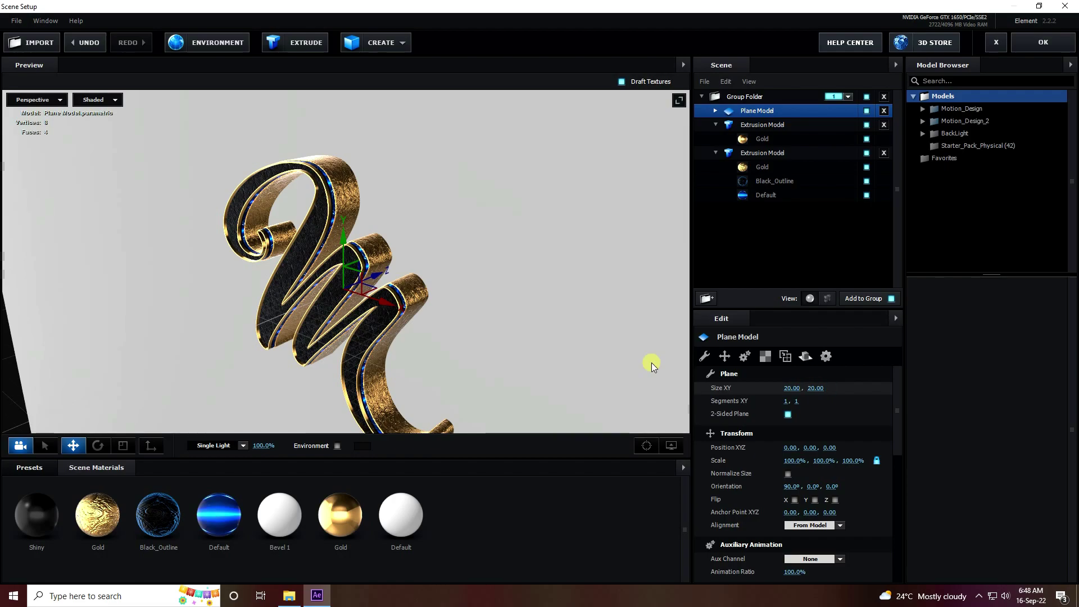
pyautogui.scroll(-5, 397, 319)
pyautogui.scroll(8, 393, 322)
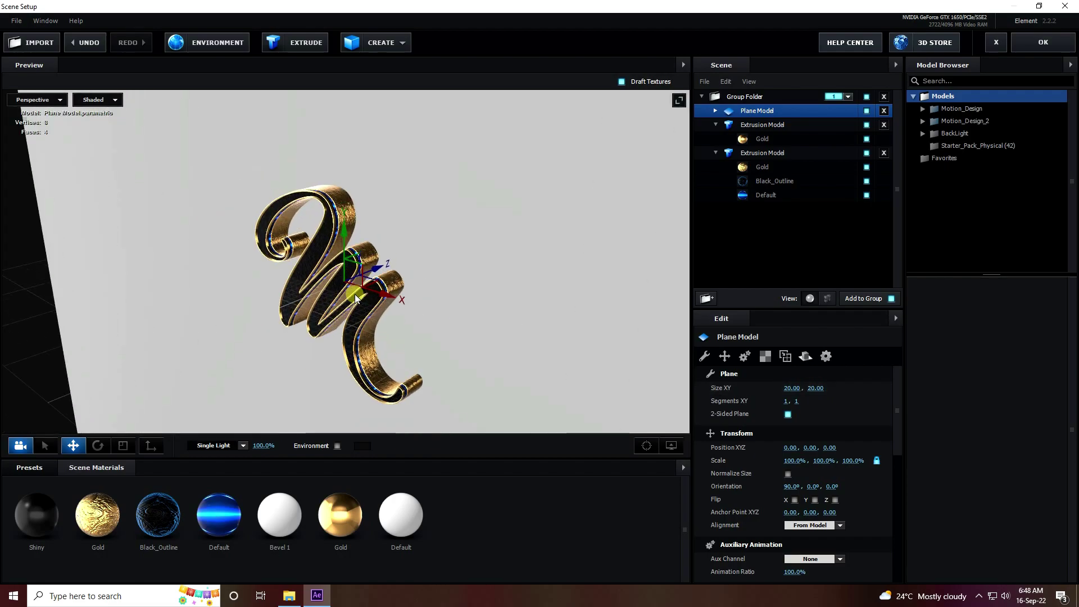
# Move the plane along its Z axis to about 0.23, placing it at the letter's back face
pyautogui.moveTo(476, 307); pyautogui.dragTo(268, 316)
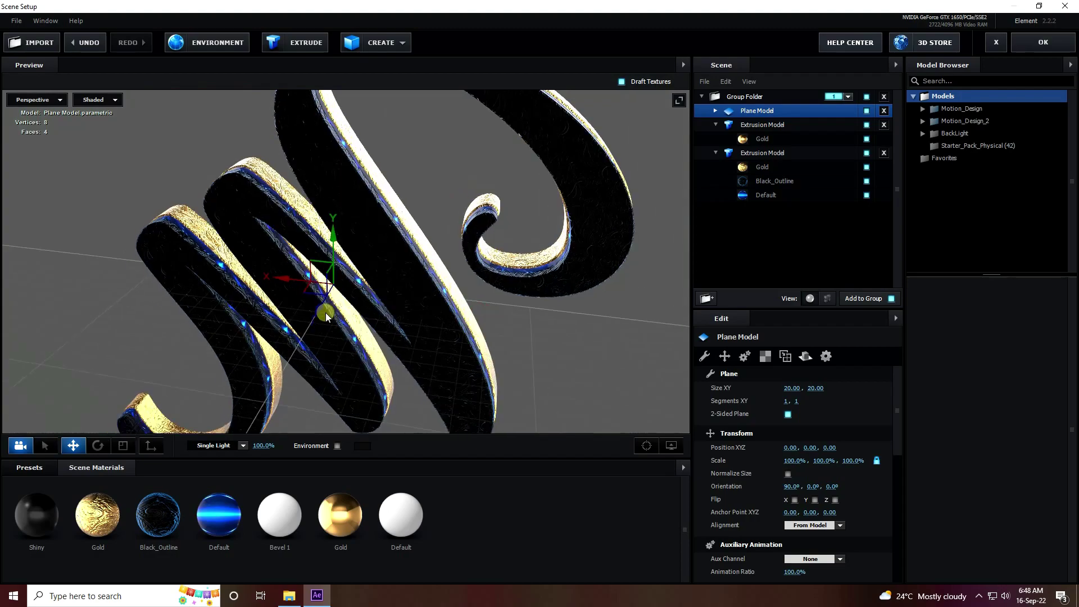
pyautogui.moveTo(322, 293); pyautogui.dragTo(277, 299)
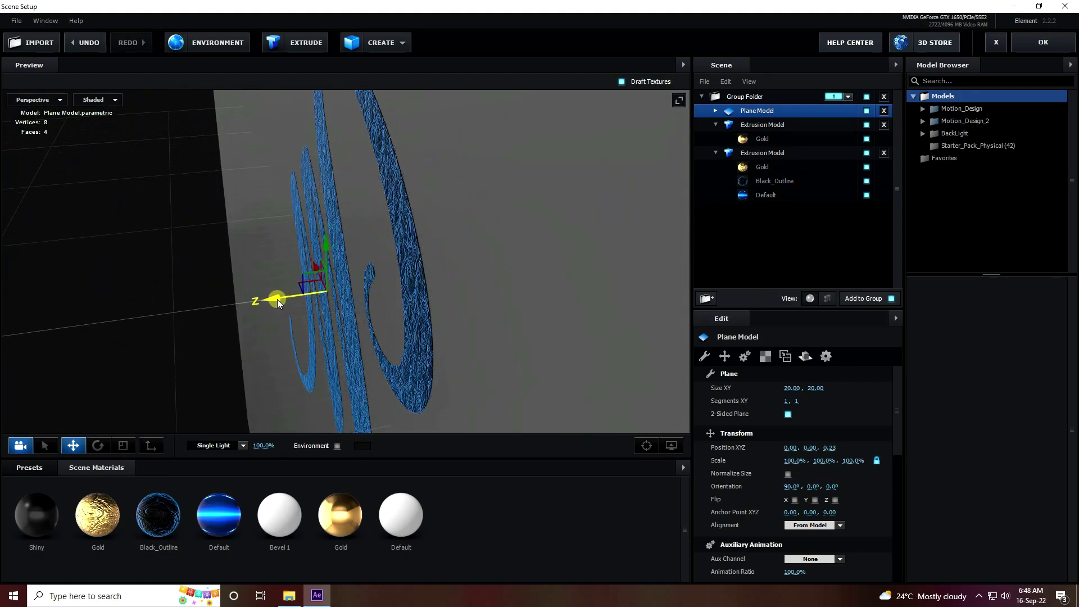
pyautogui.moveTo(410, 326); pyautogui.dragTo(421, 255)
pyautogui.moveTo(398, 373)
pyautogui.mouseDown()
pyautogui.moveTo(380, 384)
pyautogui.moveTo(385, 337)
pyautogui.moveTo(424, 345)
pyautogui.moveTo(404, 360)
pyautogui.mouseUp()
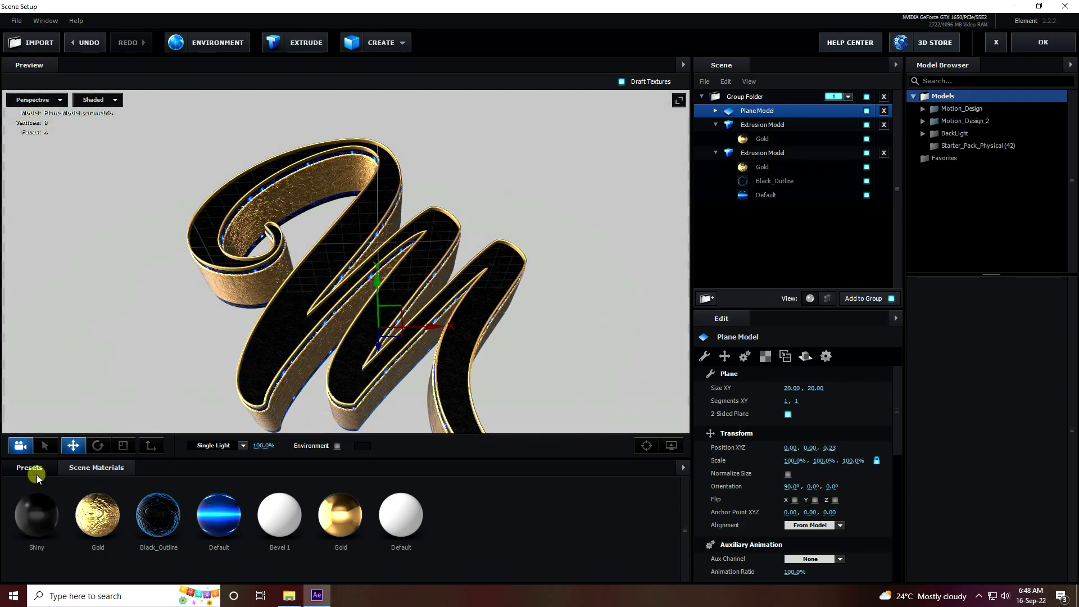
# Apply the metal_black material from the Pro_Shaders_2 Metal presets to the plane
pyautogui.click(37, 475)
pyautogui.doubleClick(67, 521)
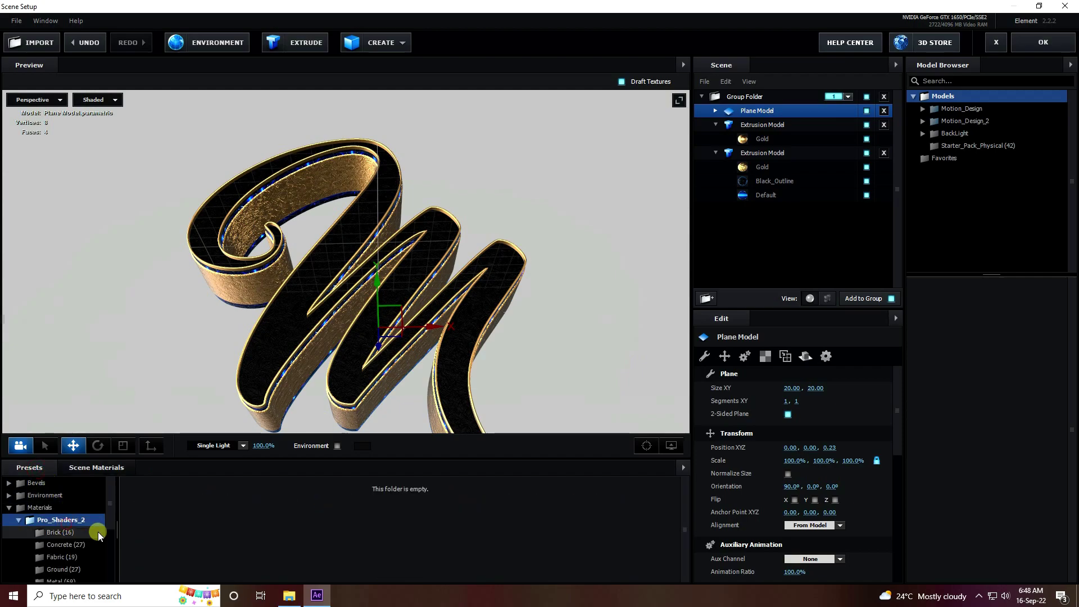
pyautogui.scroll(-1, 92, 536)
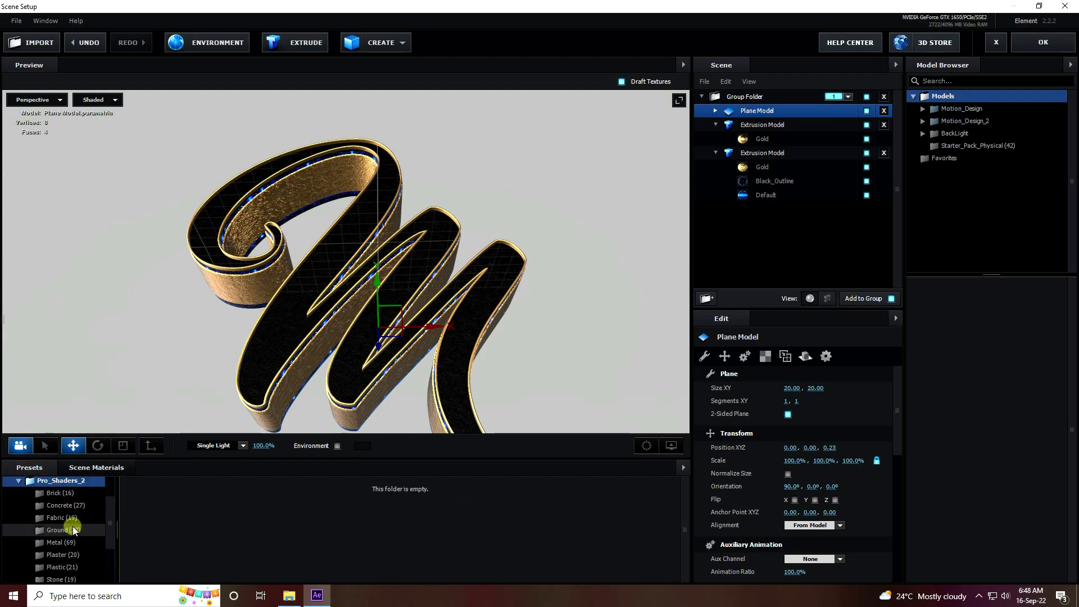
pyautogui.click(62, 540)
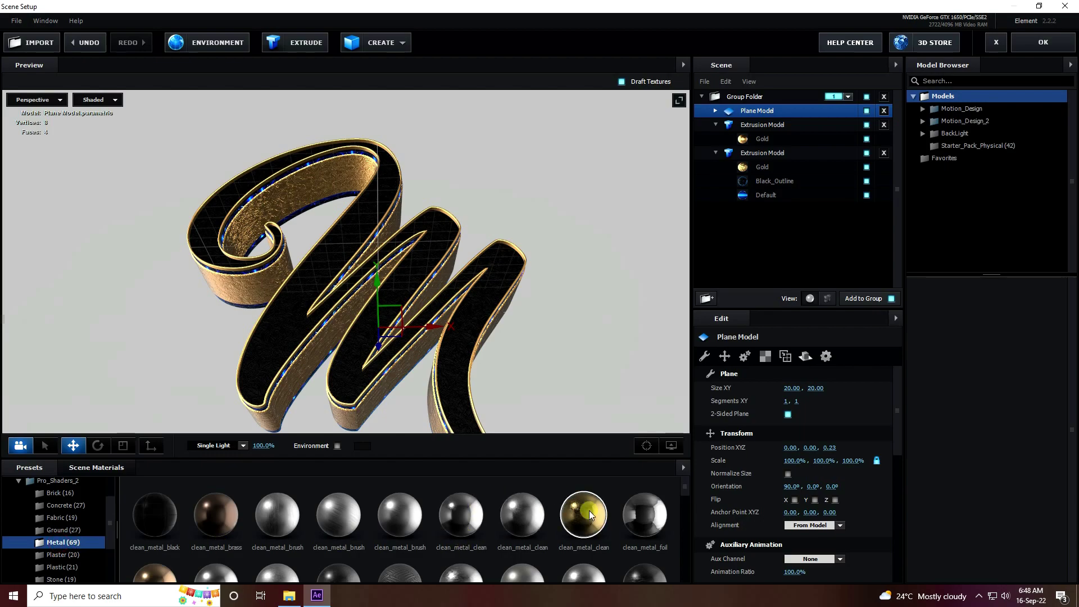
pyautogui.scroll(-1, 637, 529)
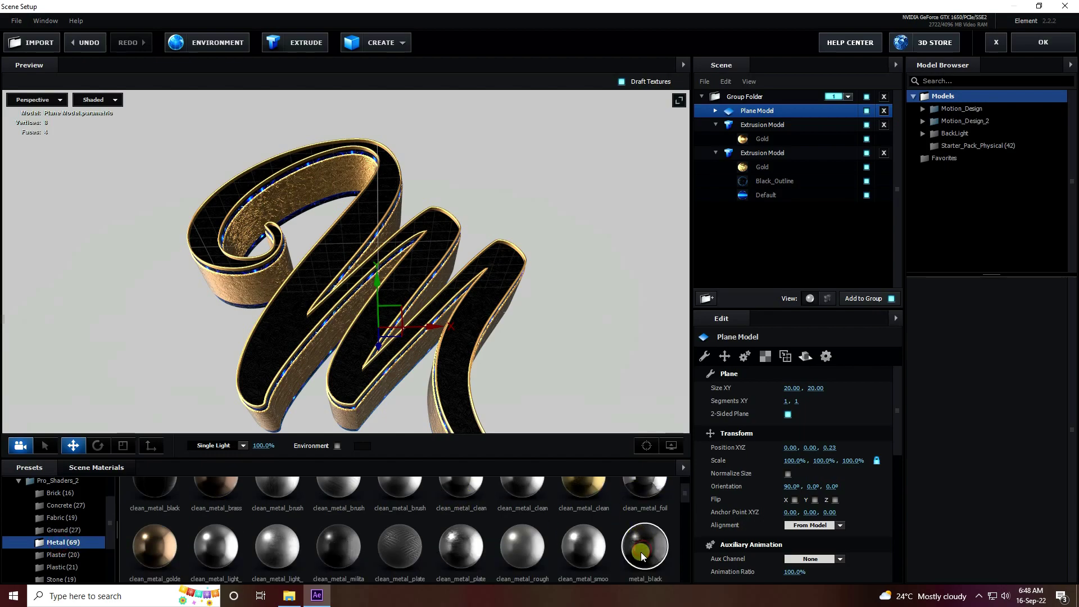
pyautogui.scroll(-1, 642, 556)
pyautogui.moveTo(645, 517); pyautogui.dragTo(343, 270)
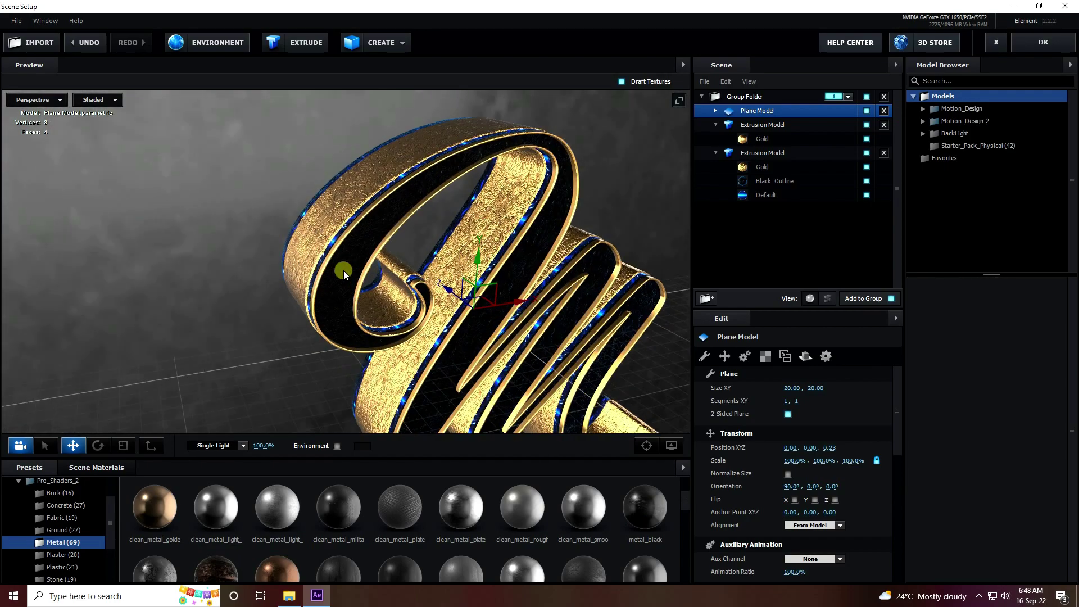
# Remove the unused materials from the scene materials
pyautogui.click(95, 467)
pyautogui.rightClick(545, 514)
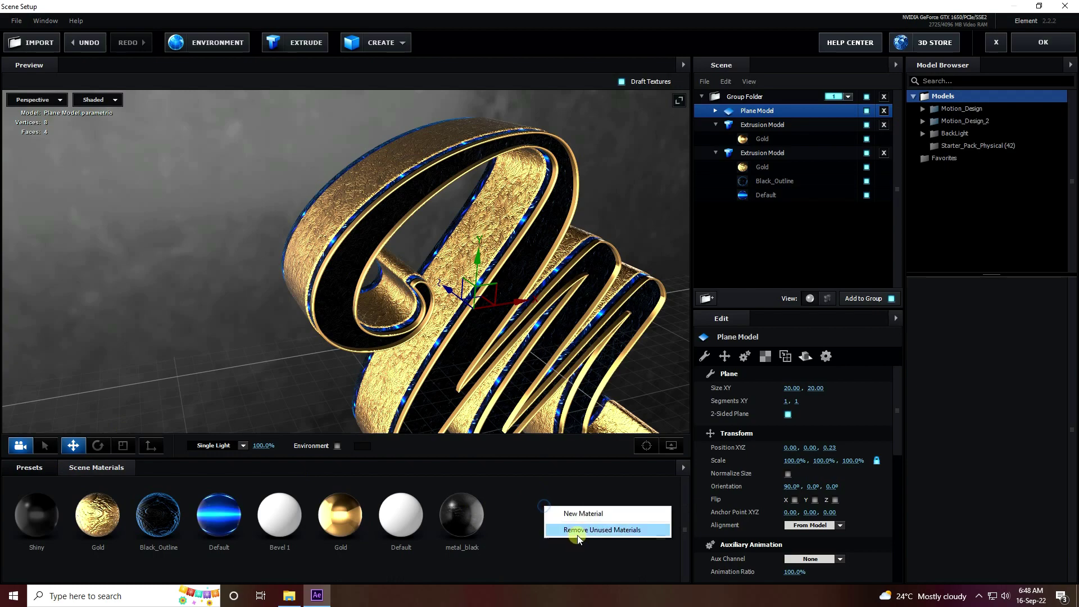
pyautogui.click(574, 530)
# Load the NormalMap BG image from the file folder as the metal_black material's Normal Bump texture
pyautogui.click(293, 523)
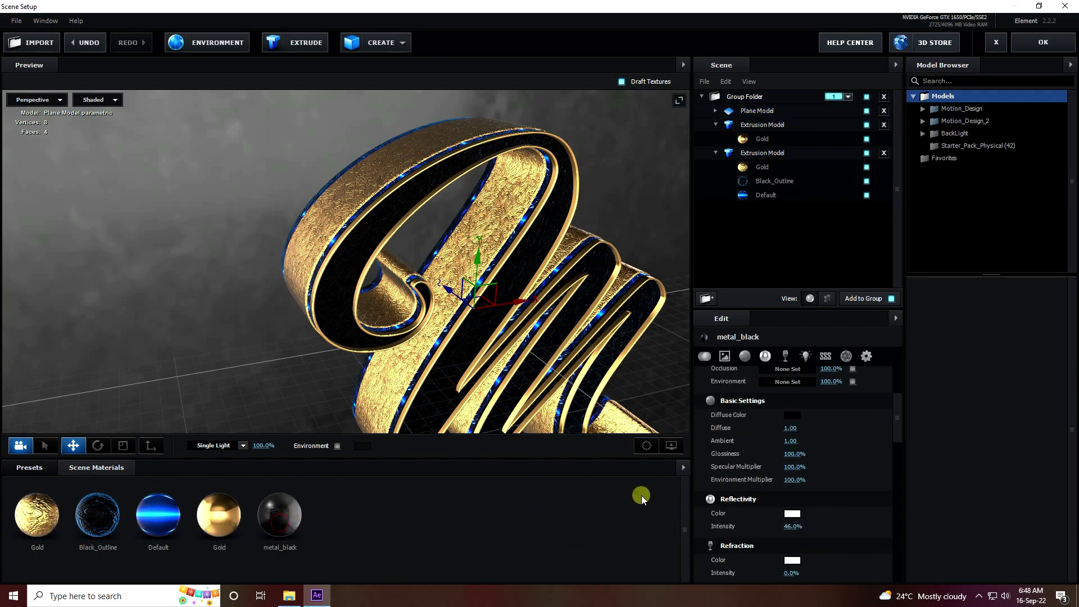
pyautogui.scroll(3, 742, 508)
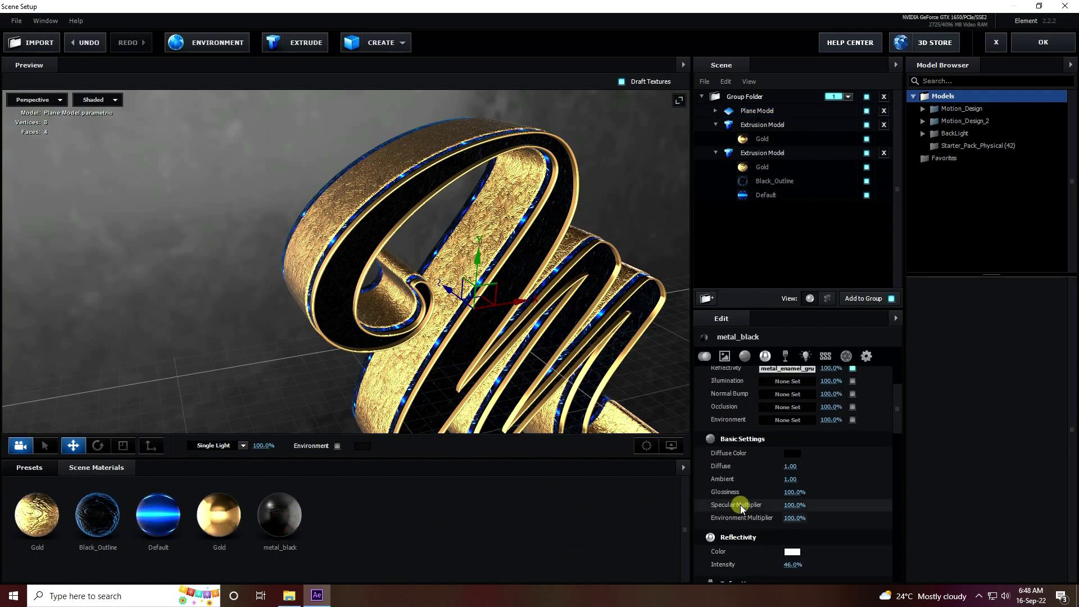
pyautogui.click(287, 597)
pyautogui.moveTo(367, 151); pyautogui.dragTo(673, 516)
pyautogui.moveTo(776, 478); pyautogui.dragTo(781, 475)
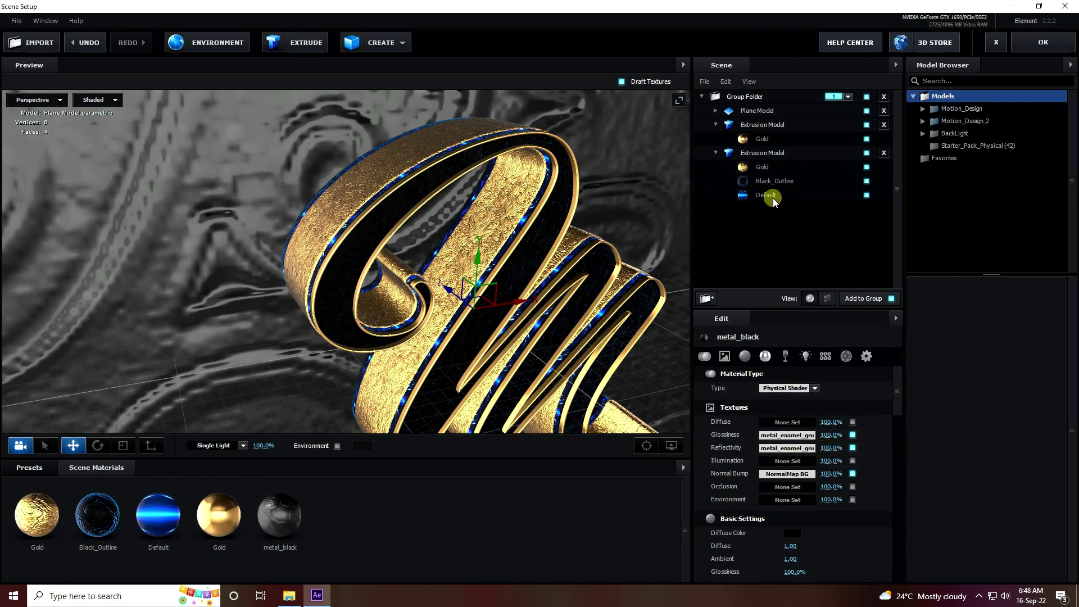
# Set the plane's UV Repeat to 50 by 50 and inspect the embossed textures up close
pyautogui.click(754, 111)
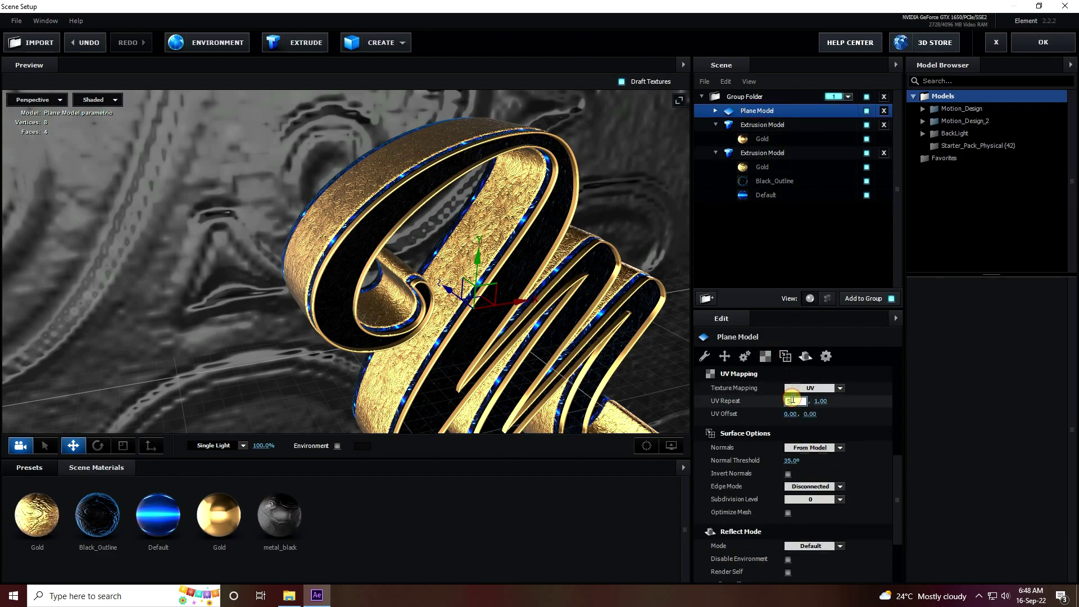
pyautogui.moveTo(810, 404); pyautogui.dragTo(811, 404)
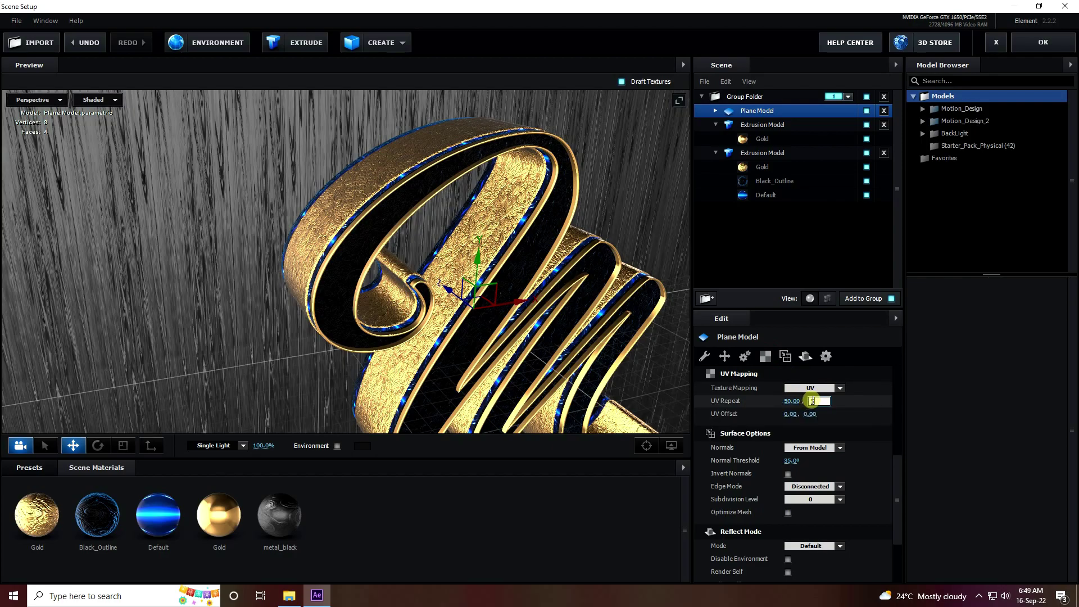
pyautogui.write('50')
pyautogui.press('Return')
pyautogui.scroll(10, 398, 367)
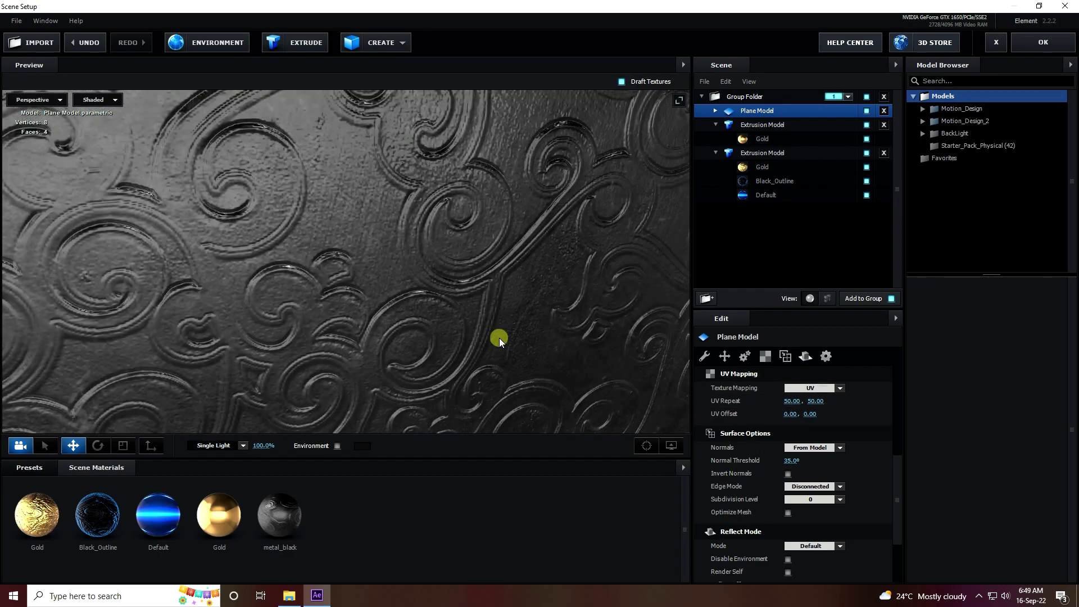
pyautogui.scroll(-5, 517, 336)
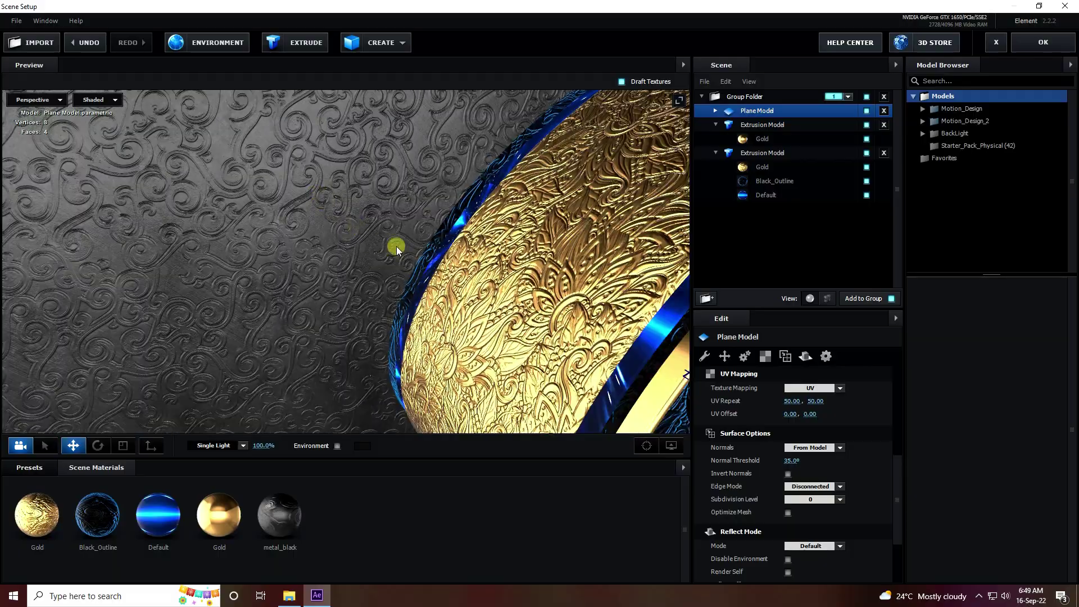
pyautogui.scroll(8, 396, 246)
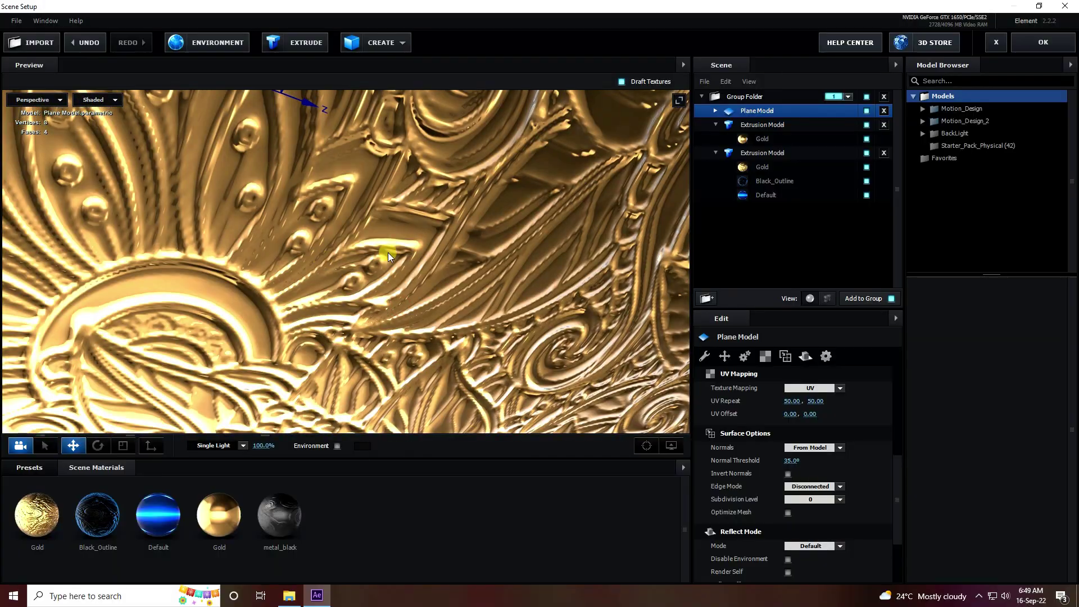
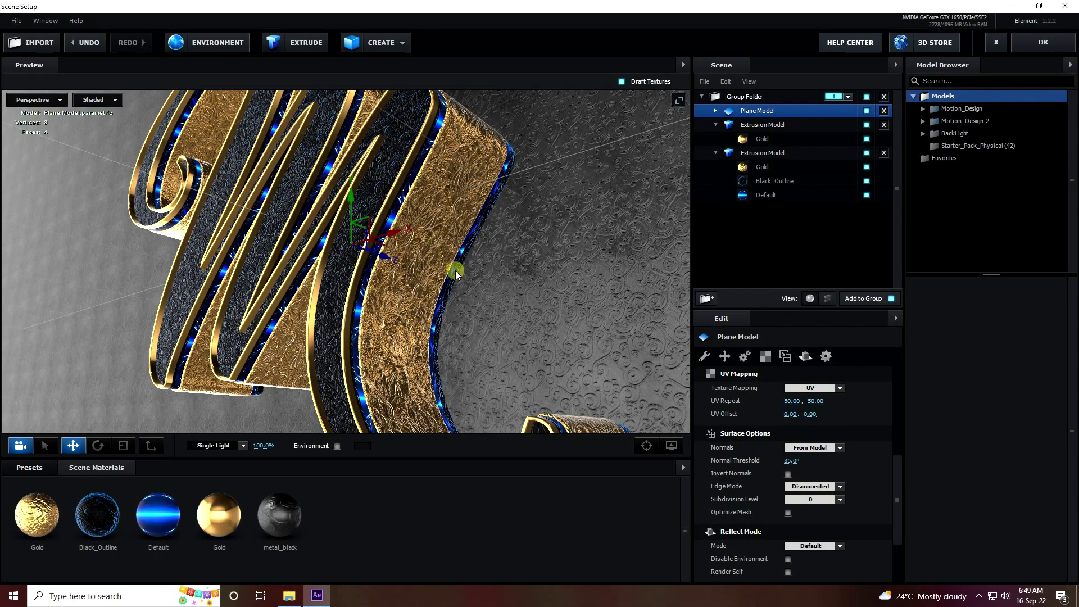
# Set the Plane Model's reflect mode to Mirror Surface and check the reflections of the letter on the background
pyautogui.scroll(3, 457, 268)
pyautogui.scroll(3, 428, 276)
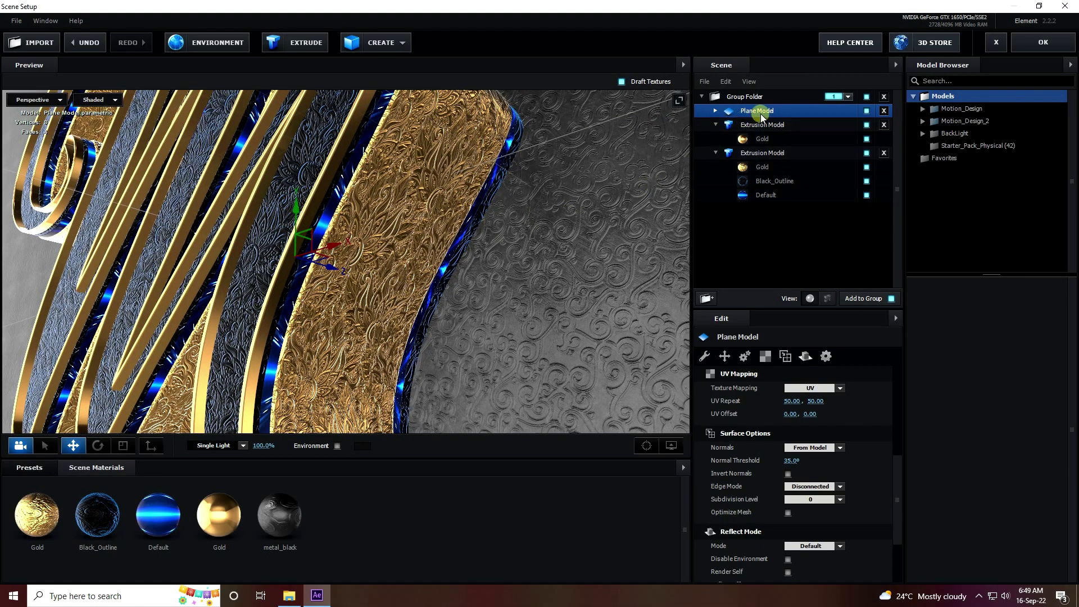
pyautogui.rightClick(756, 114)
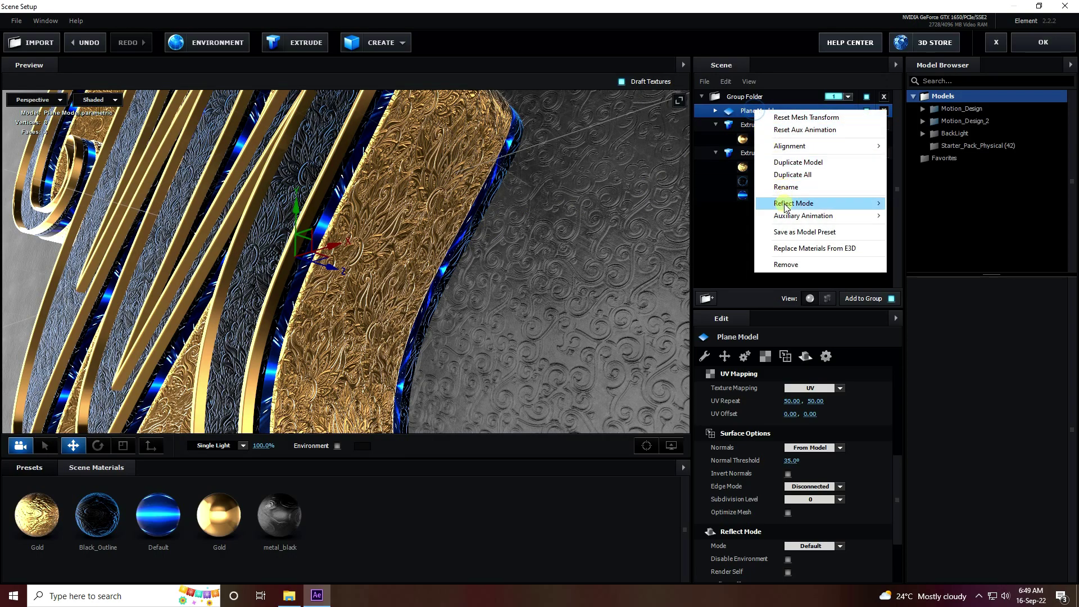
pyautogui.moveTo(843, 203)
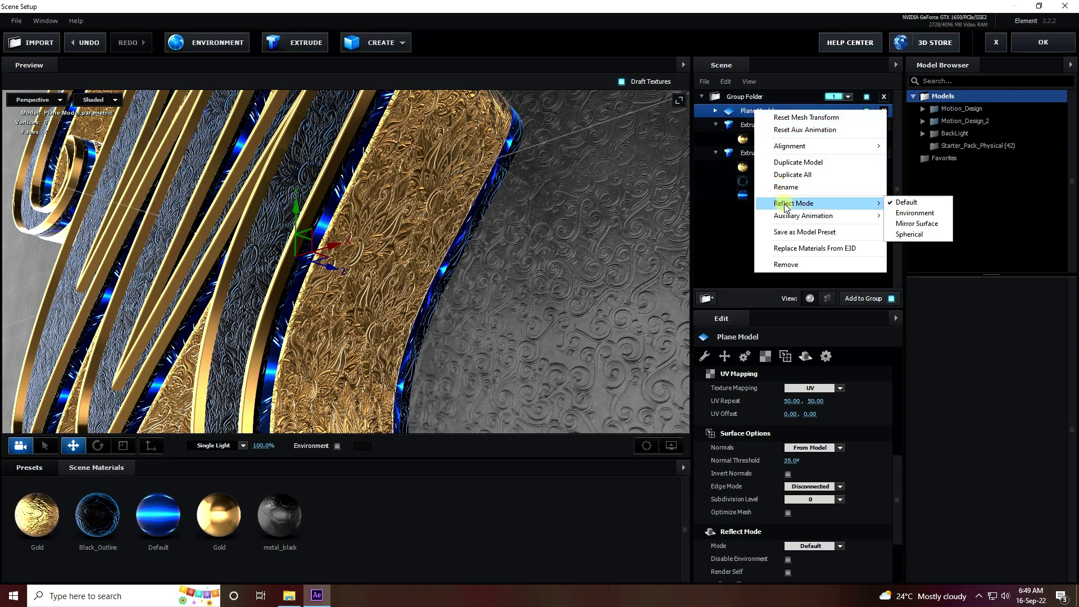
pyautogui.click(925, 225)
pyautogui.moveTo(410, 221); pyautogui.dragTo(441, 240)
pyautogui.moveTo(325, 251); pyautogui.dragTo(284, 273)
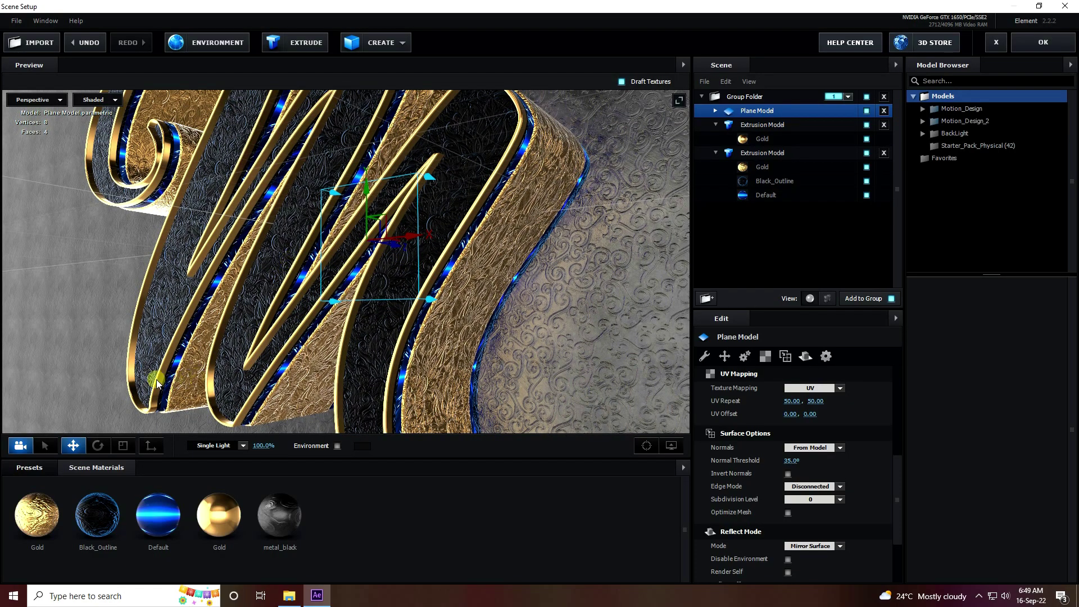
# Apply the Basic_2K_02 environment from the Basic_2K presets to the scene
pyautogui.click(31, 466)
pyautogui.click(43, 507)
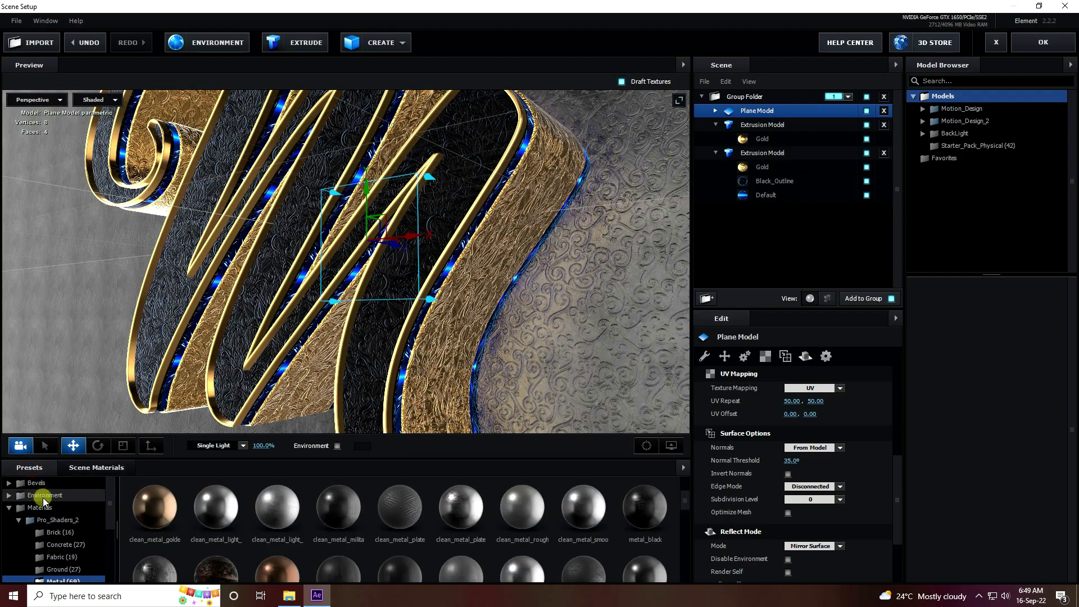
pyautogui.click(45, 495)
pyautogui.click(52, 520)
pyautogui.click(241, 516)
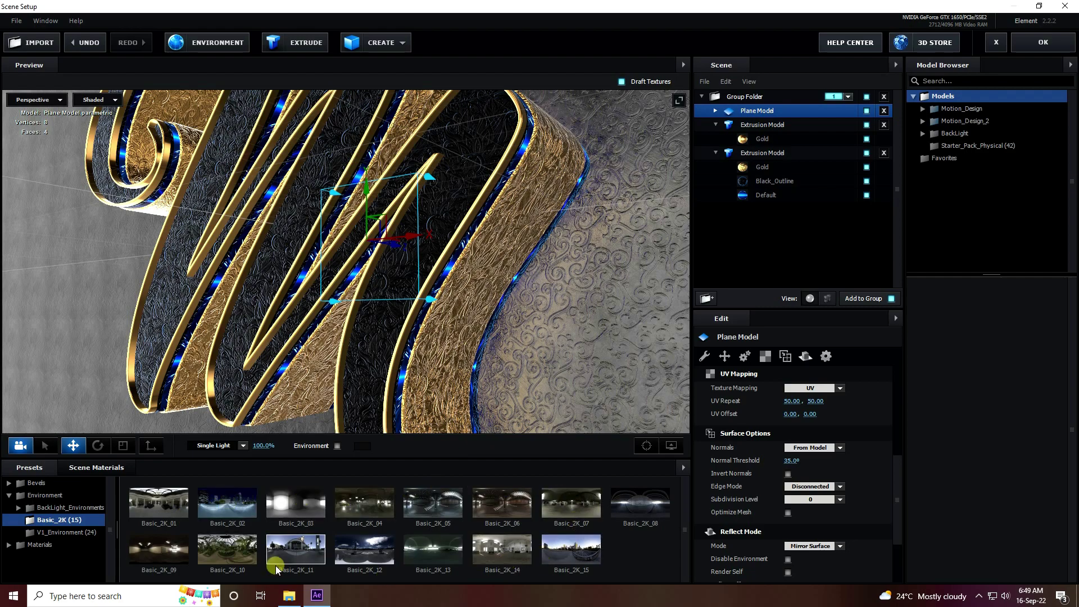
pyautogui.click(209, 504)
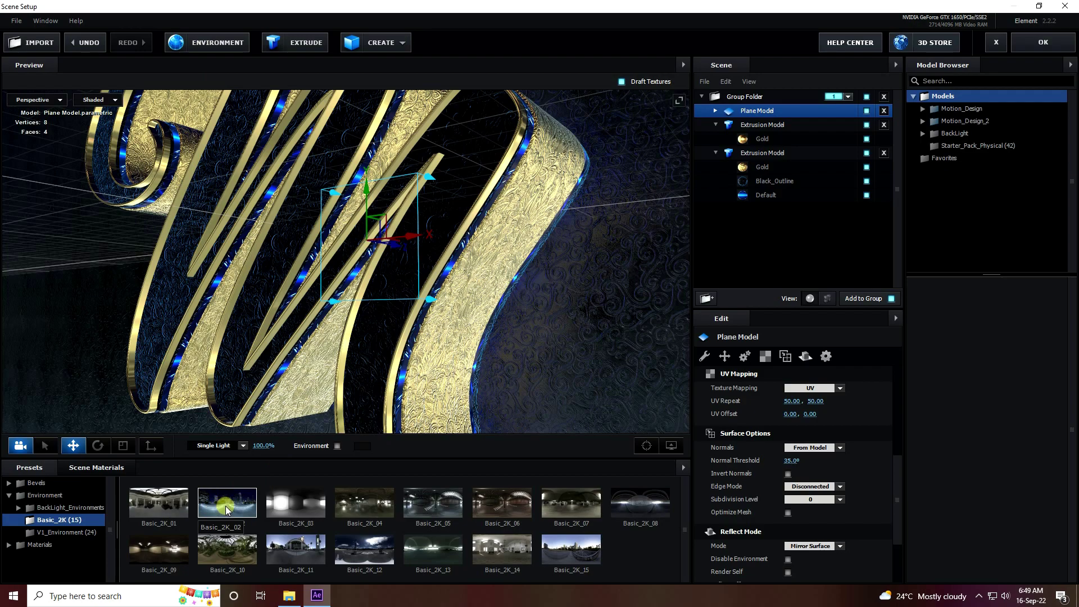
# Set the environment texture's contrast to 30% and saturation to -100%, and accept the scene setup
pyautogui.click(213, 44)
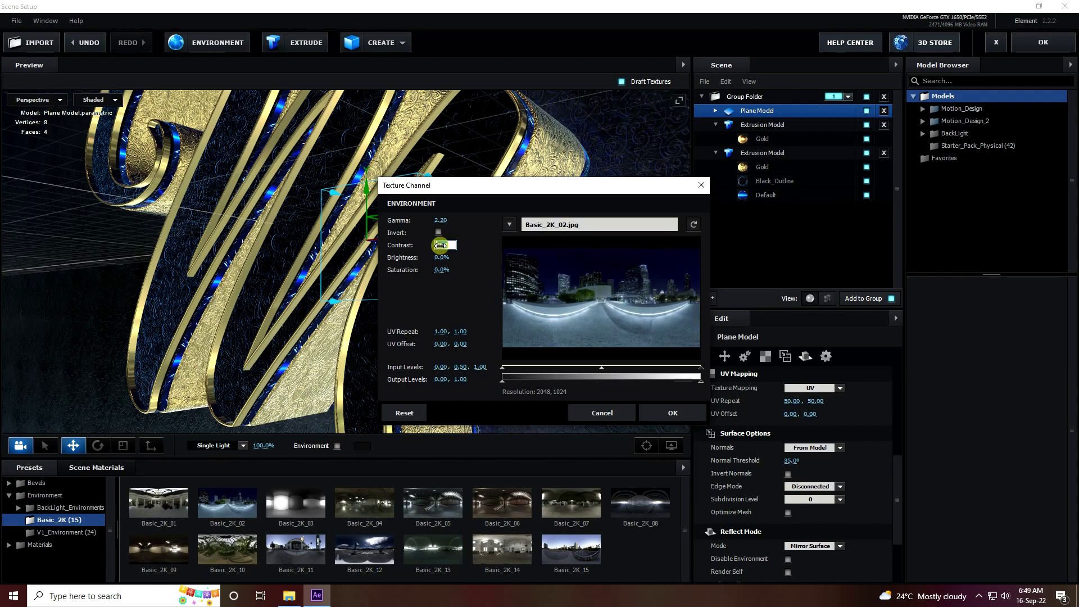
pyautogui.write('30')
pyautogui.press('Return')
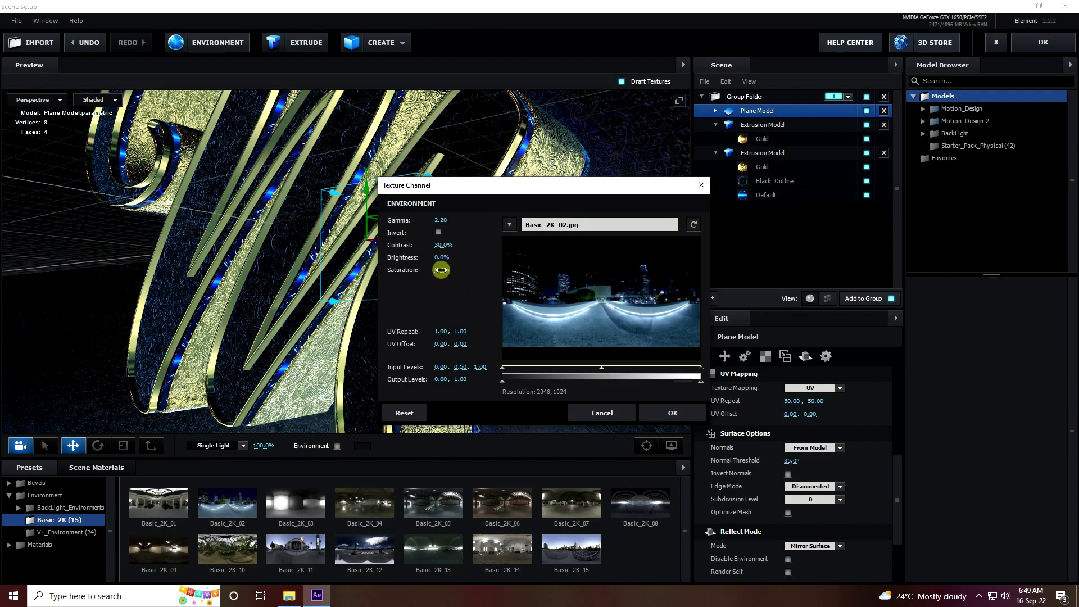
pyautogui.moveTo(441, 270); pyautogui.dragTo(391, 279)
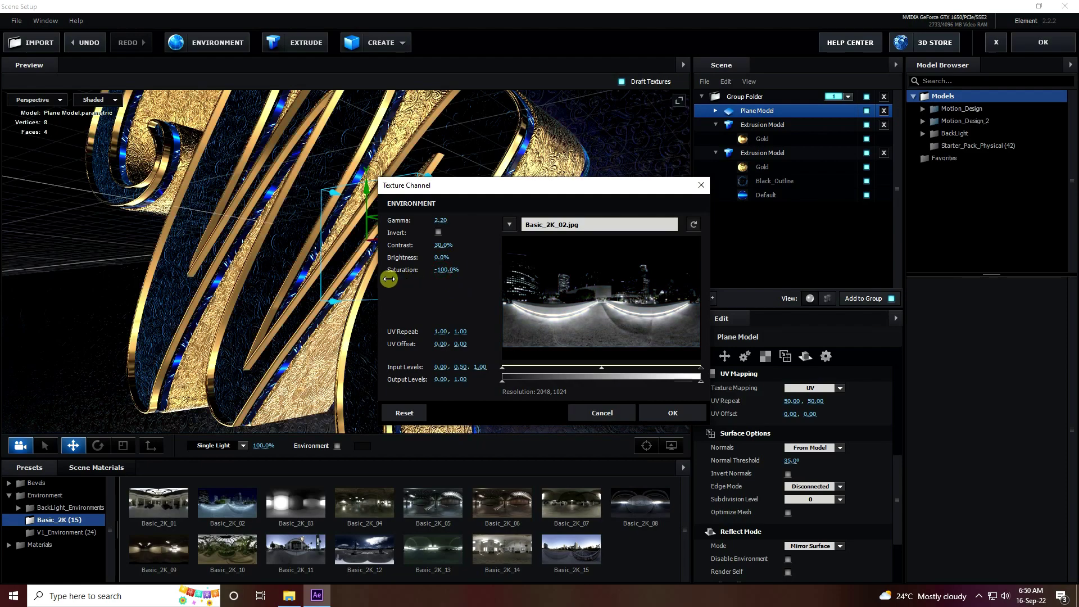
pyautogui.click(672, 413)
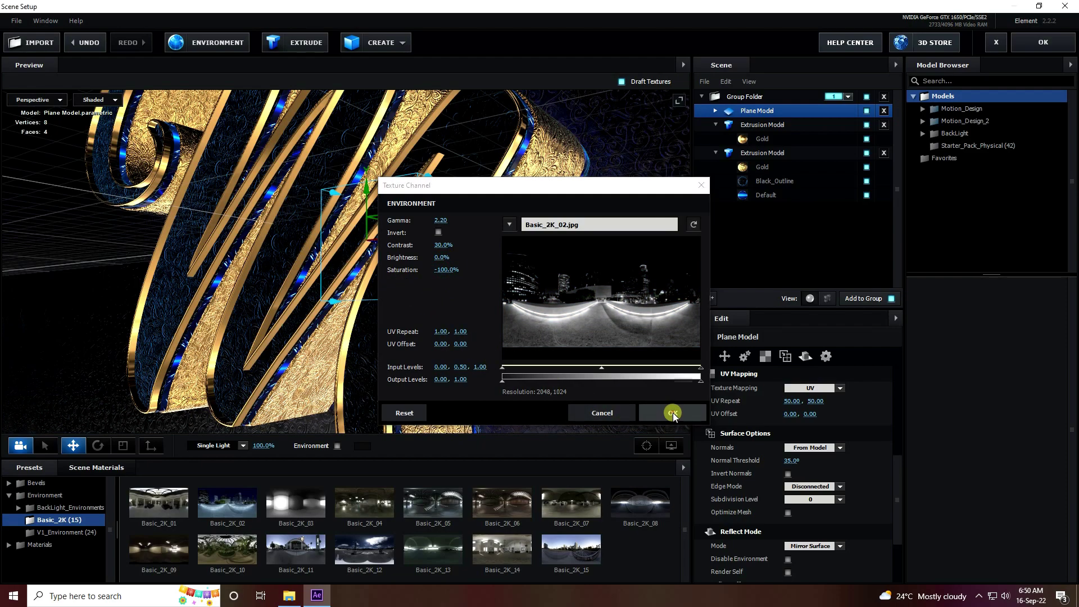
pyautogui.moveTo(341, 347); pyautogui.dragTo(445, 317)
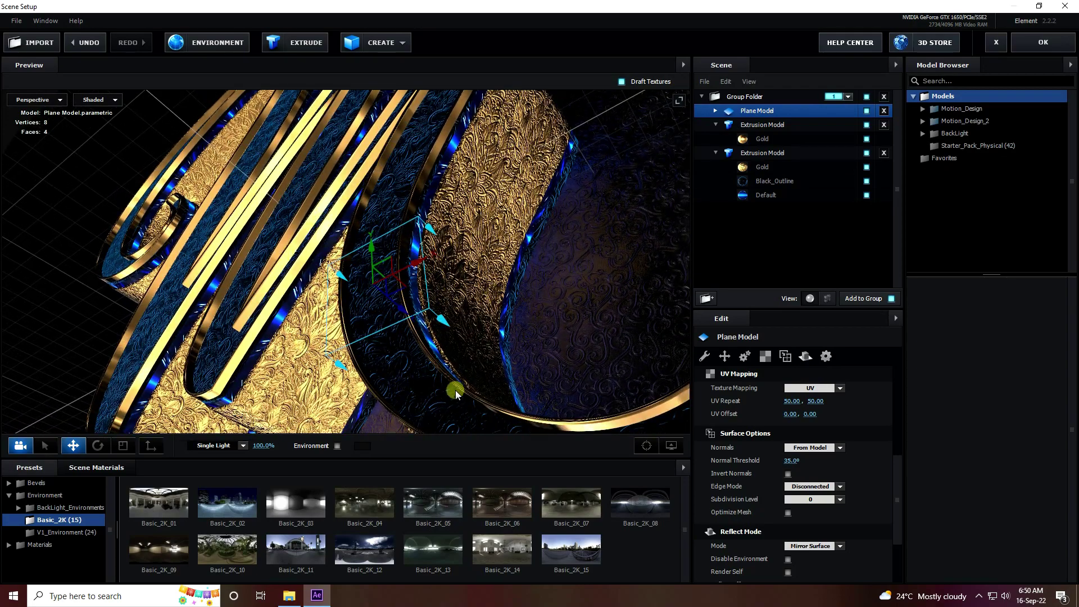
pyautogui.click(1044, 45)
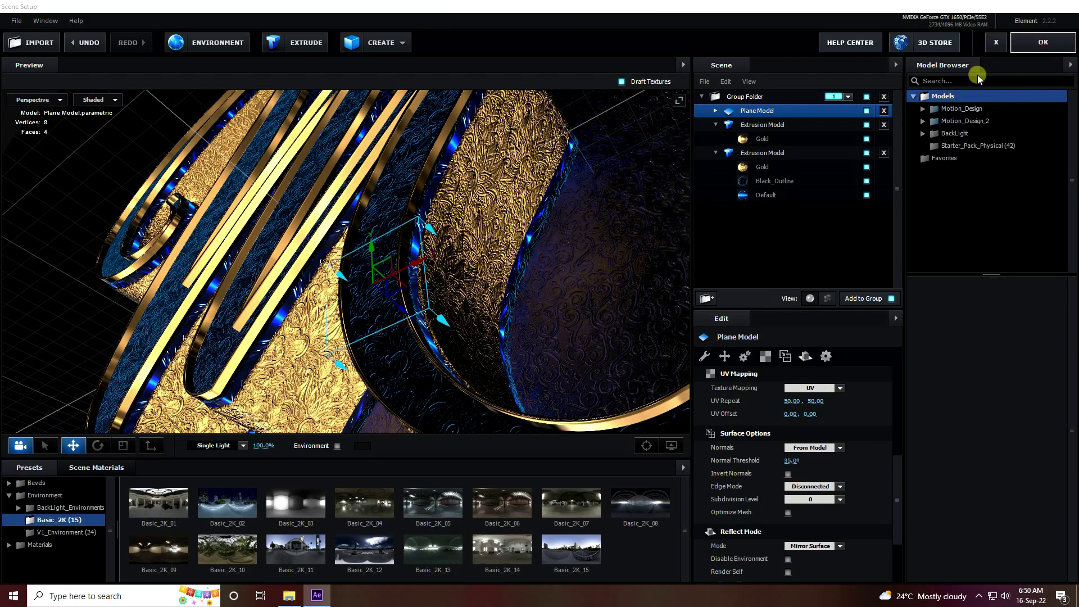
# Add a two-node 50 mm camera named Camera 1 to the composition
pyautogui.rightClick(181, 521)
pyautogui.moveTo(224, 401)
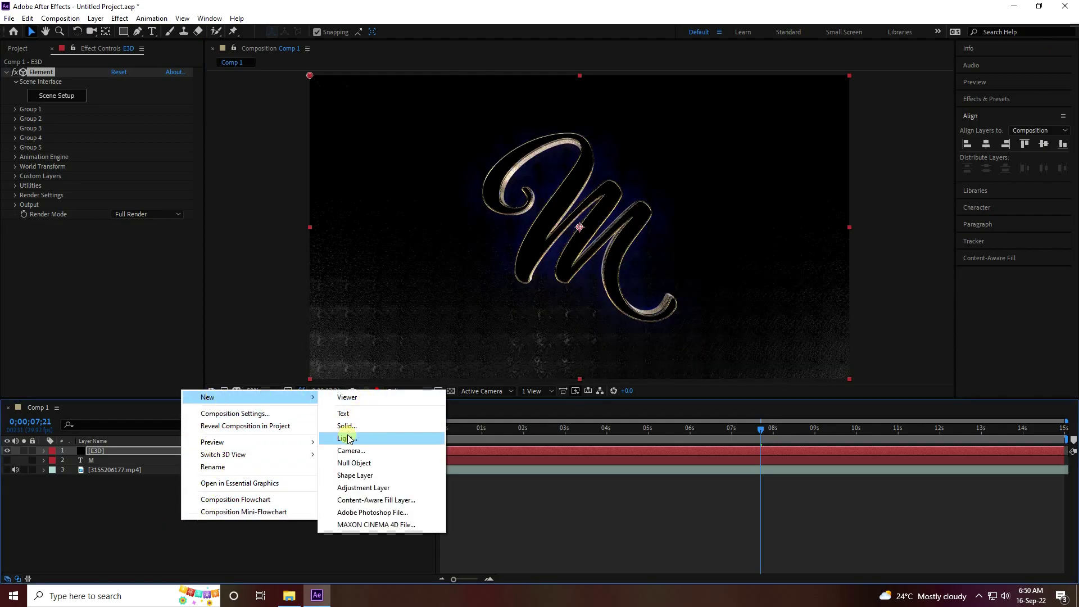
pyautogui.click(347, 451)
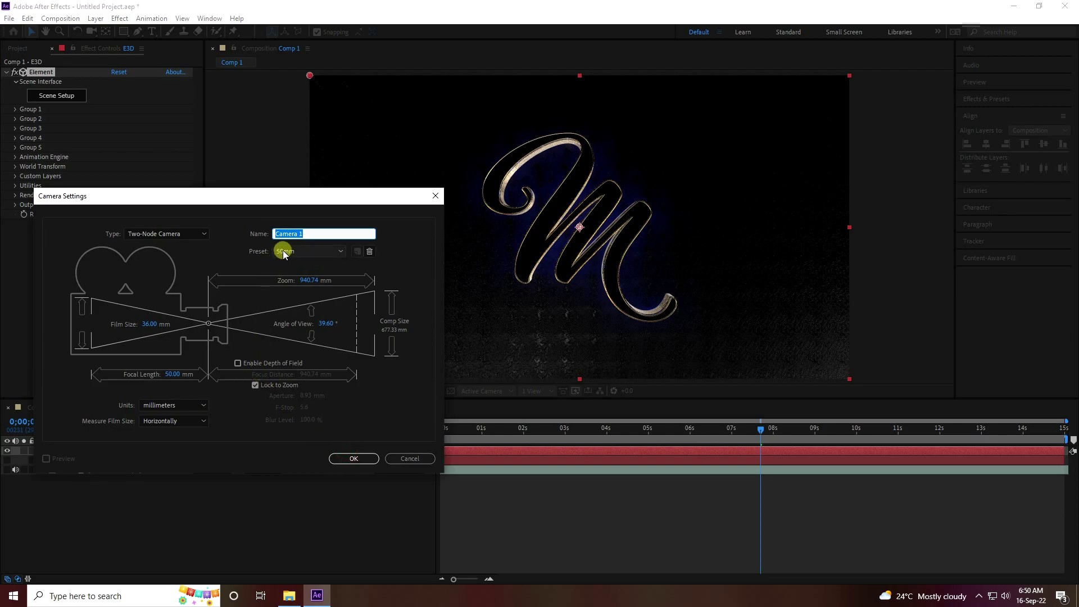
pyautogui.click(354, 458)
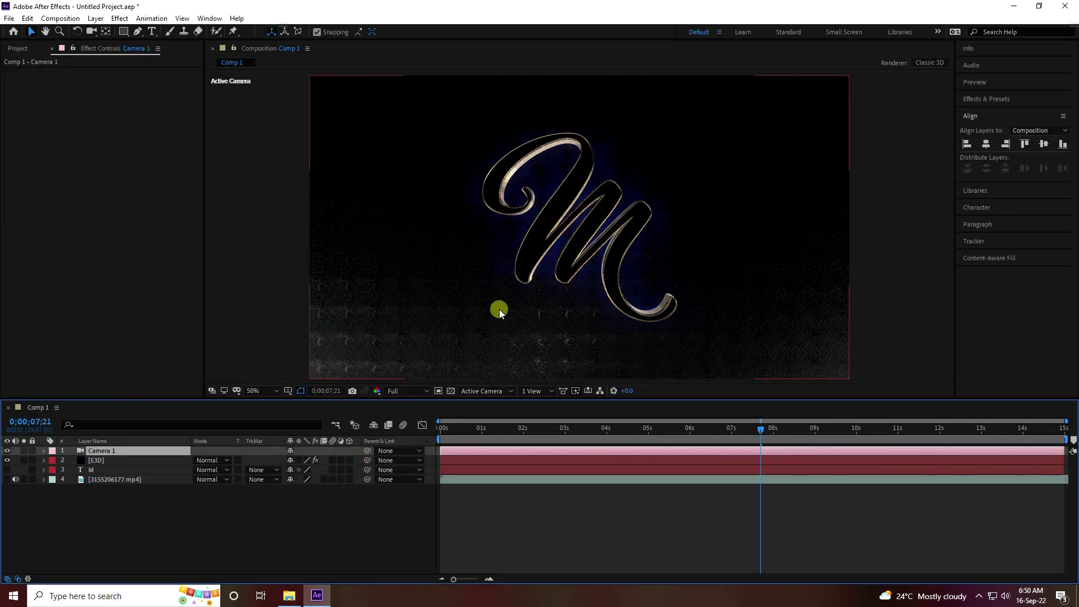
# Orbit, pan and dolly the camera into an angled close-up of the letter M
pyautogui.press('c')
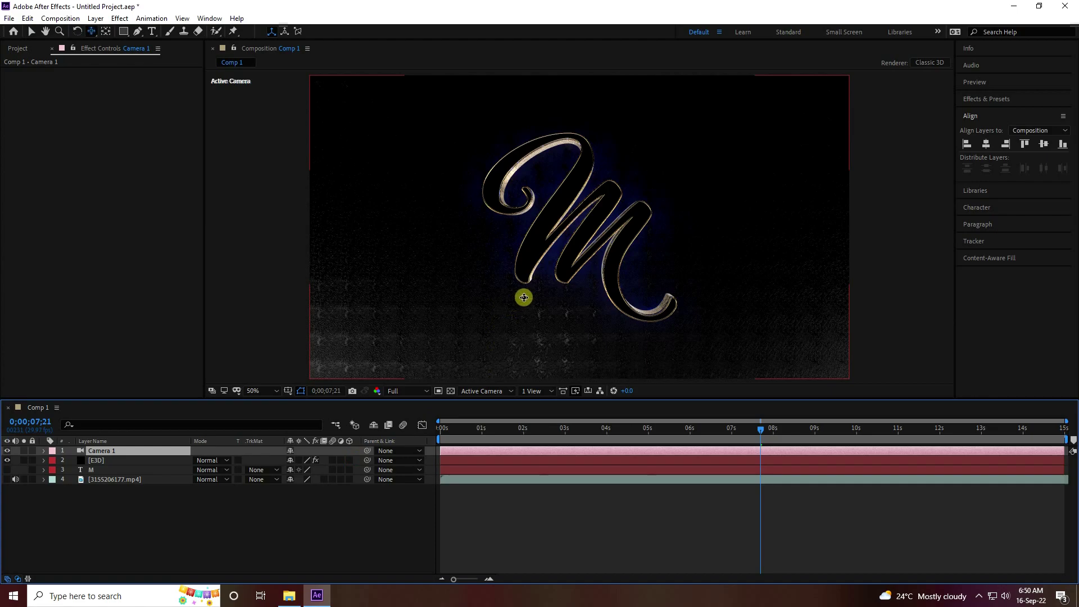
pyautogui.click(537, 270)
pyautogui.press('c')
pyautogui.moveTo(567, 135); pyautogui.dragTo(540, 145)
pyautogui.press('c')
pyautogui.press('c')
pyautogui.moveTo(540, 181); pyautogui.dragTo(602, 238)
pyautogui.press('c')
pyautogui.moveTo(535, 240); pyautogui.dragTo(555, 251)
# At 0;00;00;00, fine-tune the camera framing and keyframe its Position at about 468, -130, -546
pyautogui.click(452, 425)
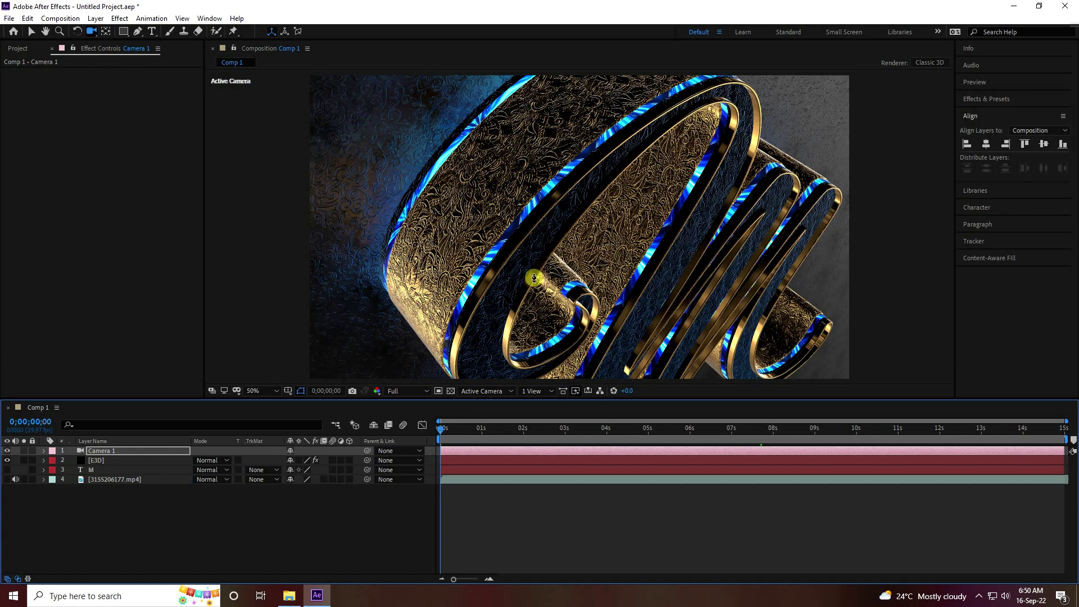
pyautogui.moveTo(533, 277)
pyautogui.mouseDown()
pyautogui.moveTo(515, 260)
pyautogui.moveTo(536, 275)
pyautogui.mouseUp()
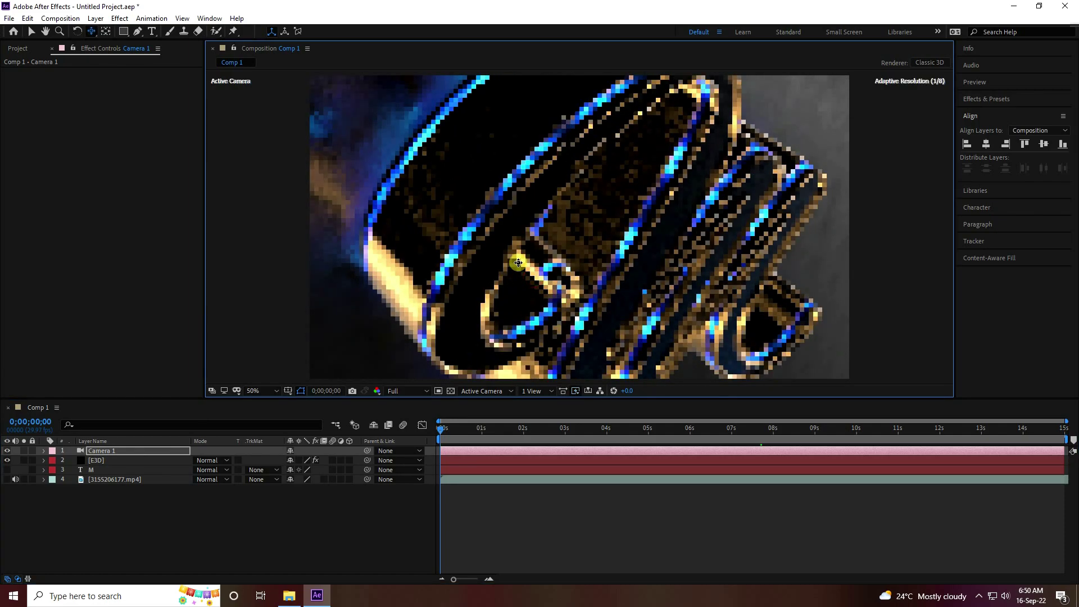
pyautogui.press('p')
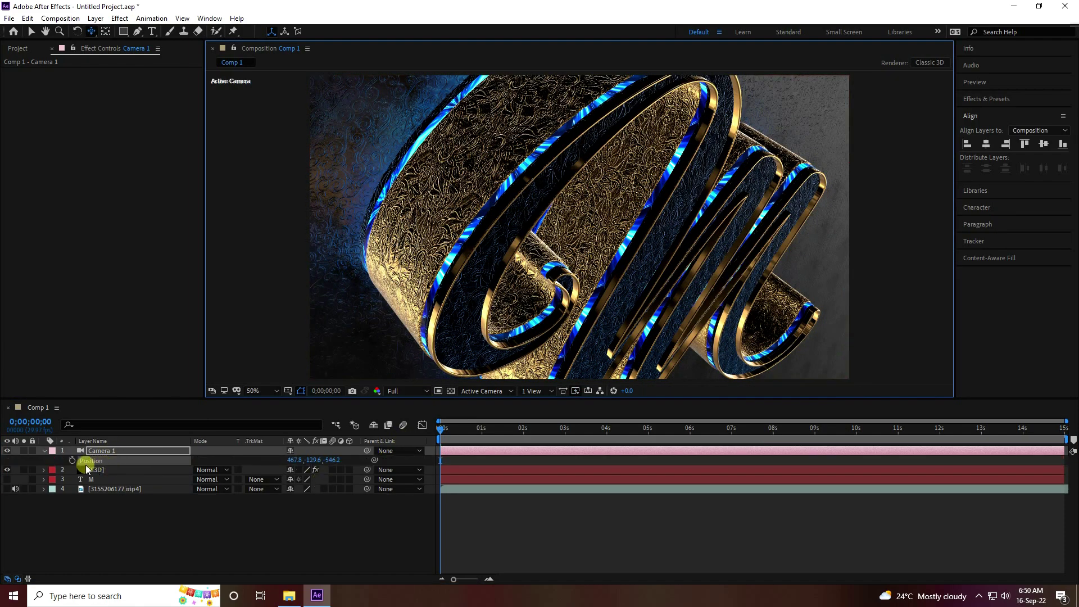
pyautogui.click(72, 461)
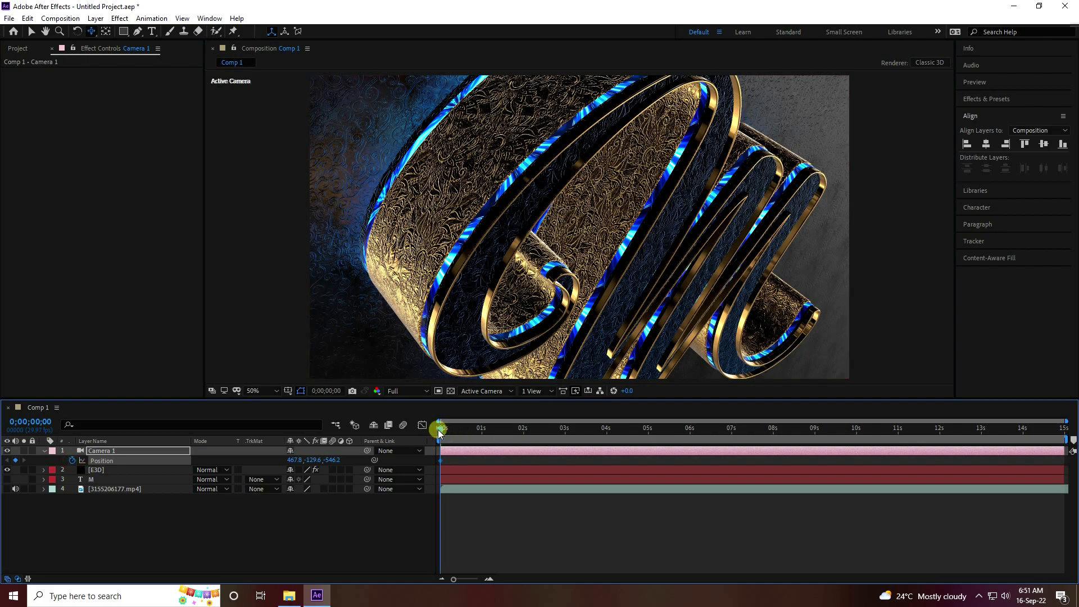
# At 0;00;14;29, orbit the camera to the letter's opposite side, keyframing its Position at about 1592, 463, -458
pyautogui.moveTo(442, 430); pyautogui.dragTo(1040, 474)
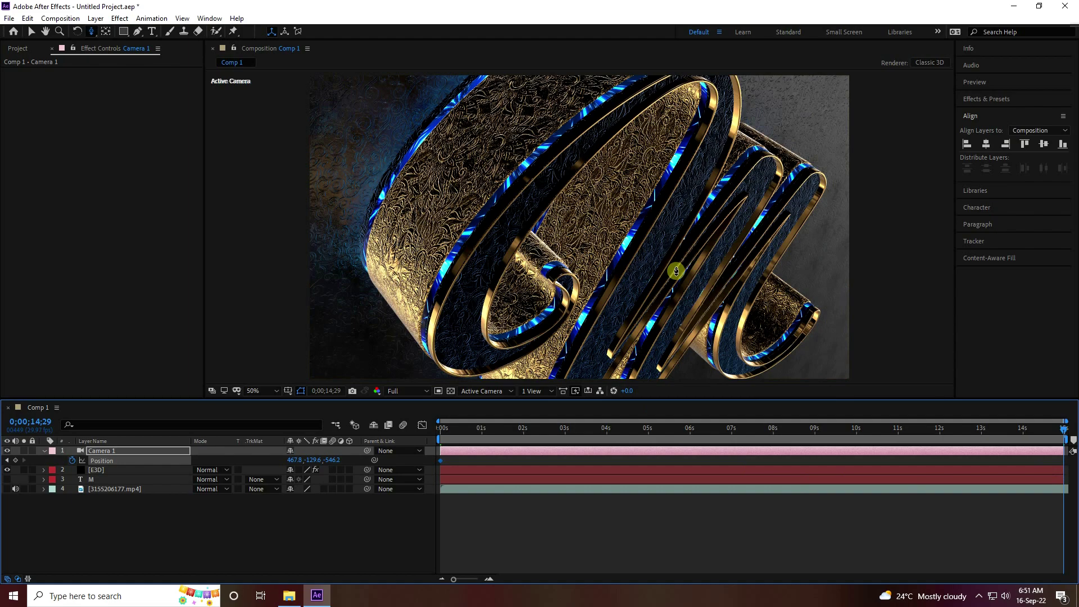
pyautogui.moveTo(732, 277); pyautogui.dragTo(674, 240)
pyautogui.moveTo(746, 216); pyautogui.dragTo(646, 312)
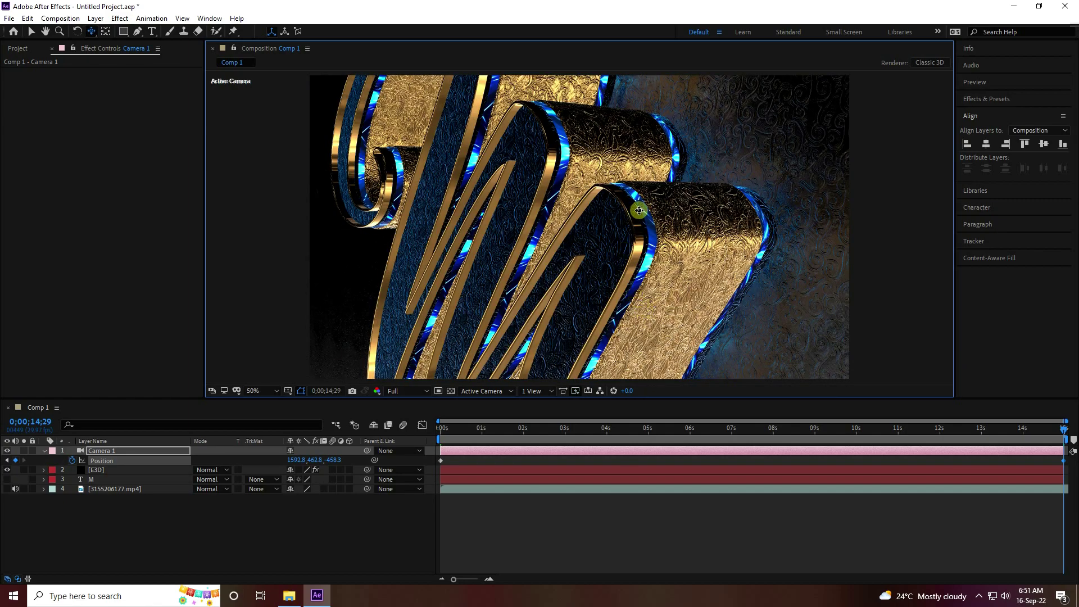
# Preview the camera animation from the start at Half resolution and return to the first frame
pyautogui.click(444, 426)
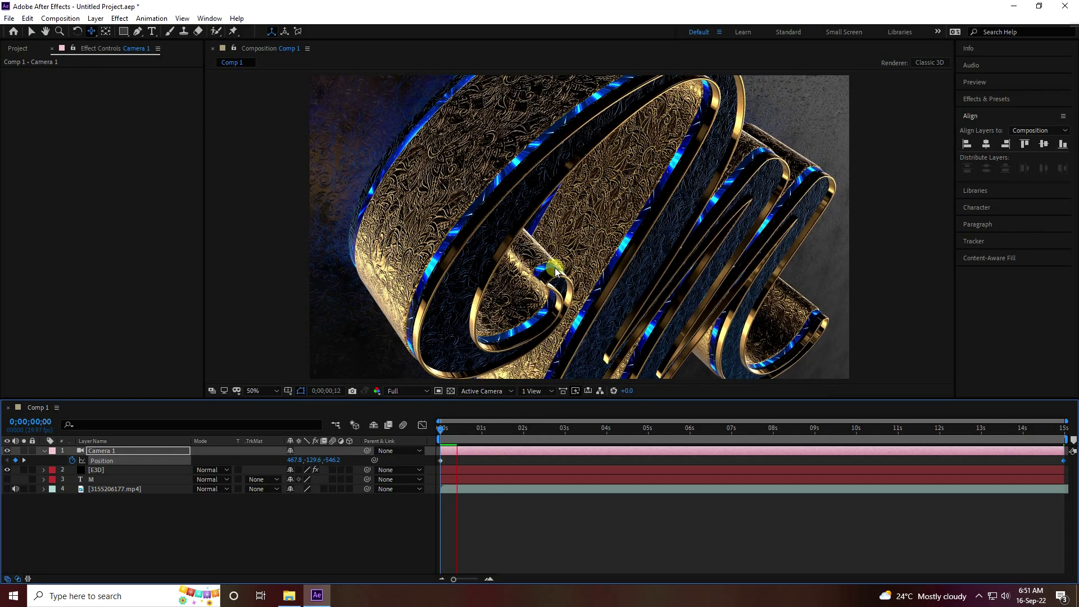
pyautogui.click(401, 391)
pyautogui.click(408, 403)
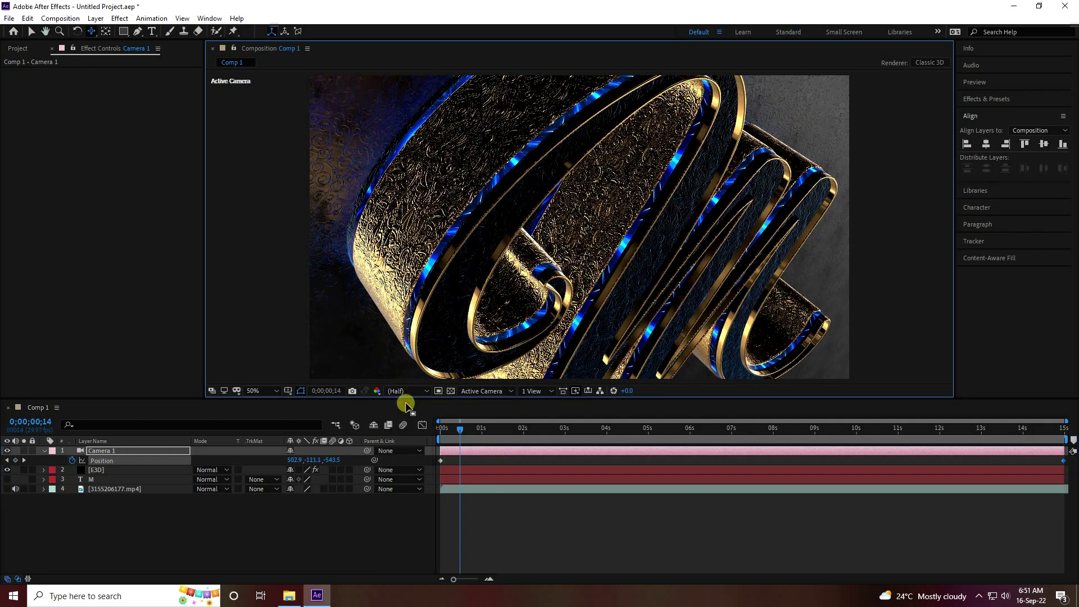
pyautogui.moveTo(466, 431); pyautogui.dragTo(442, 429)
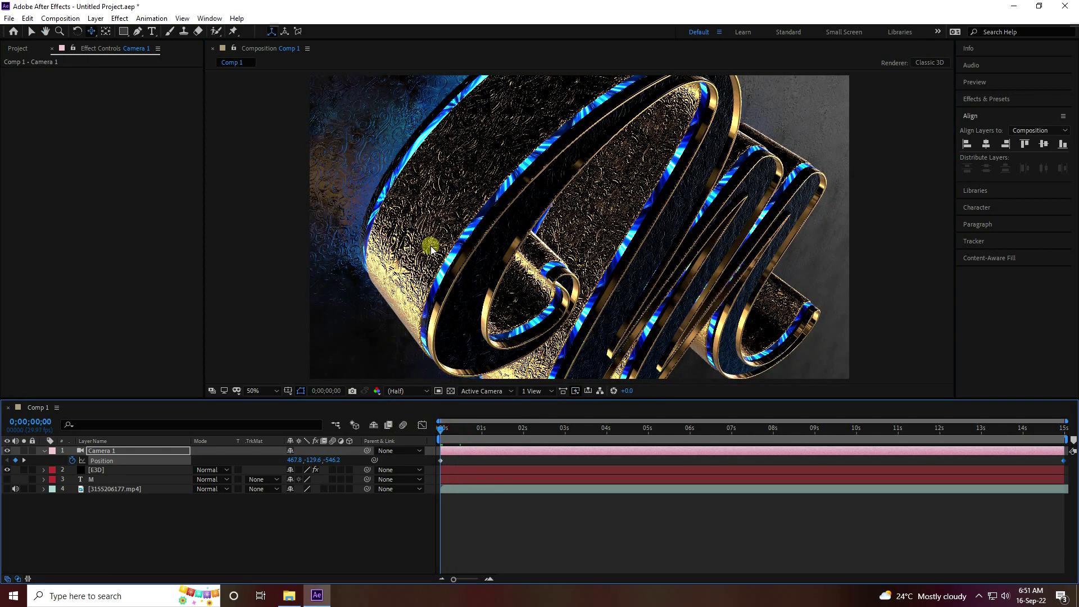
pyautogui.press('space')
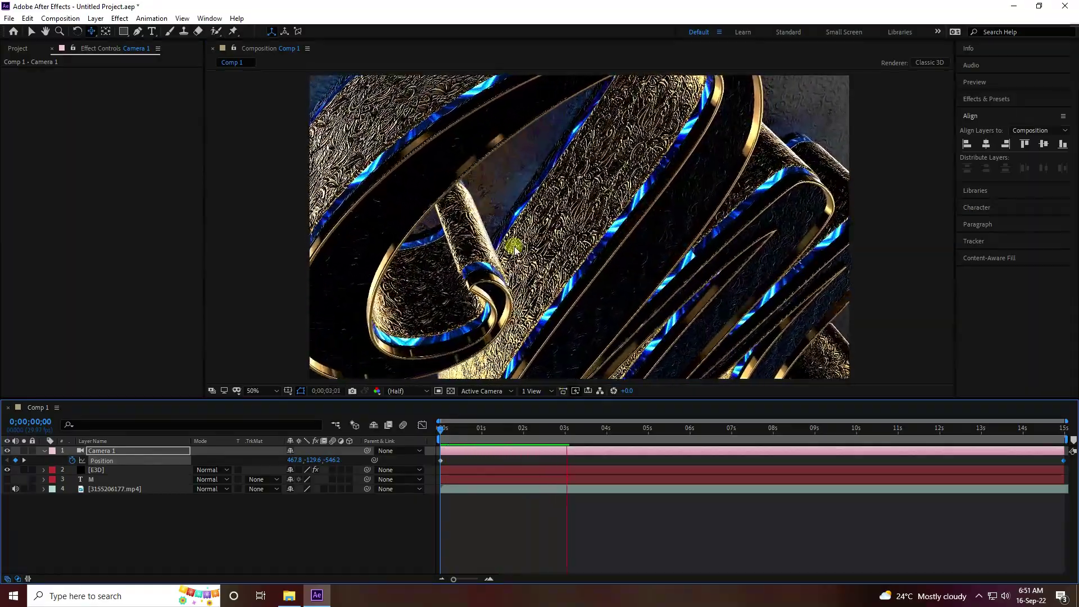
pyautogui.press('space')
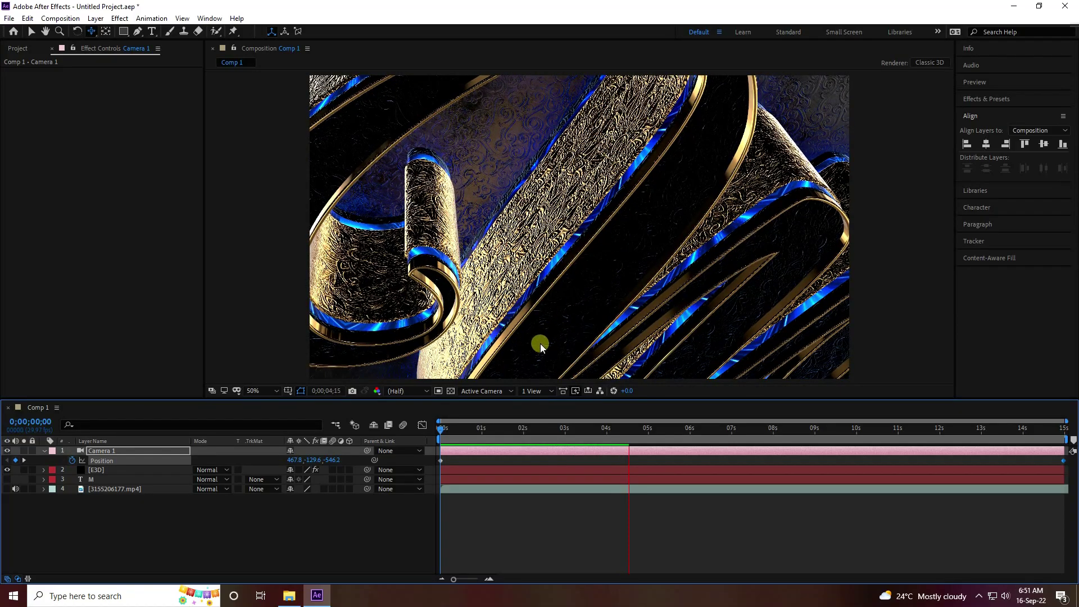
pyautogui.moveTo(557, 436); pyautogui.dragTo(444, 430)
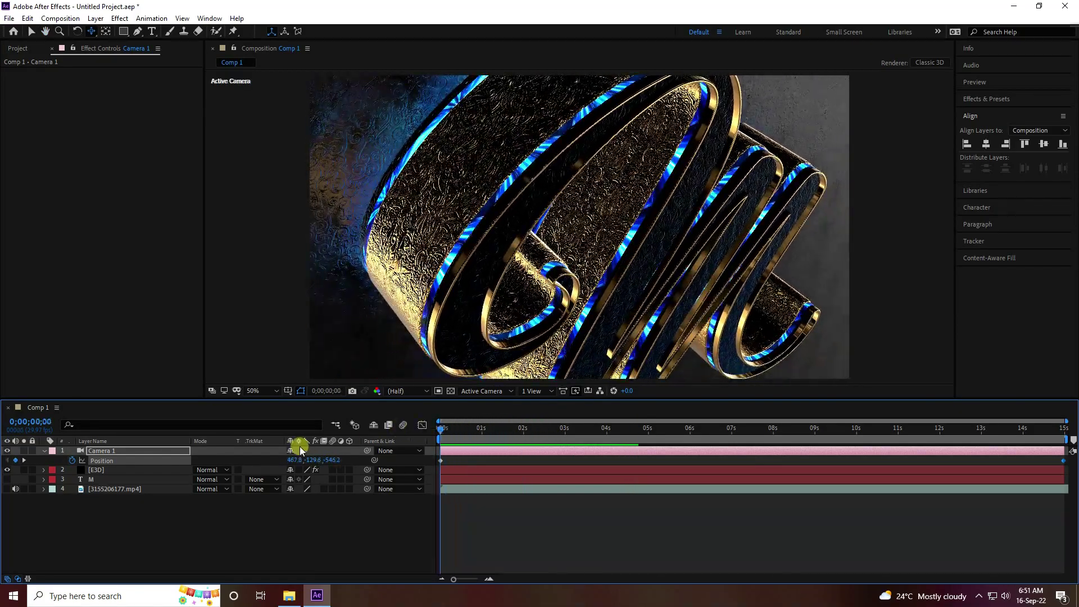
# Expand the Physical Environment render settings of the E3D layer's Element effect and set the preview resolution to Full
pyautogui.click(120, 537)
pyautogui.click(45, 454)
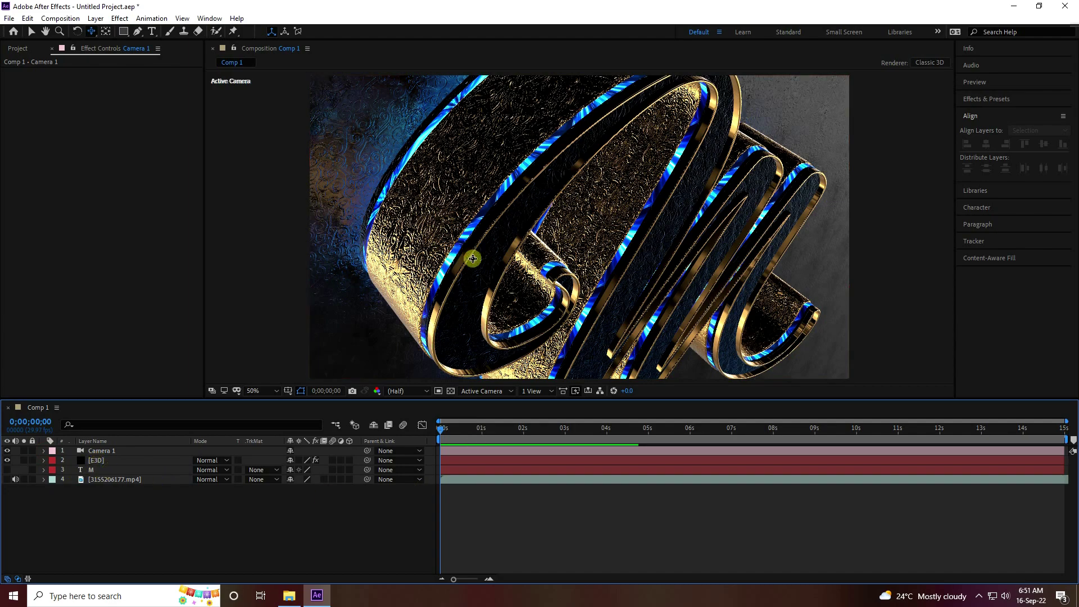
pyautogui.click(96, 460)
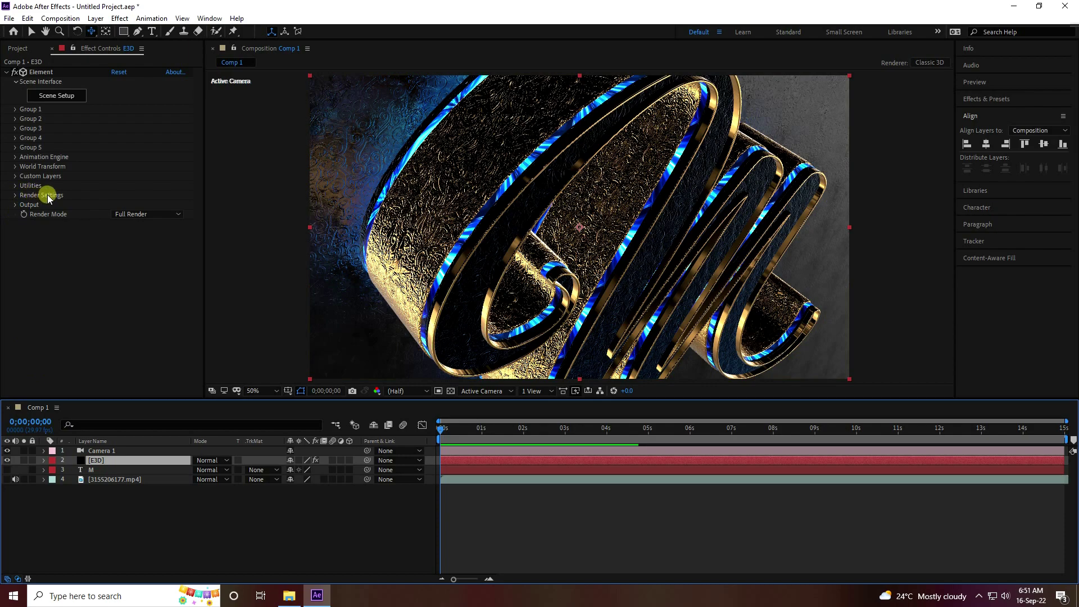
pyautogui.click(15, 196)
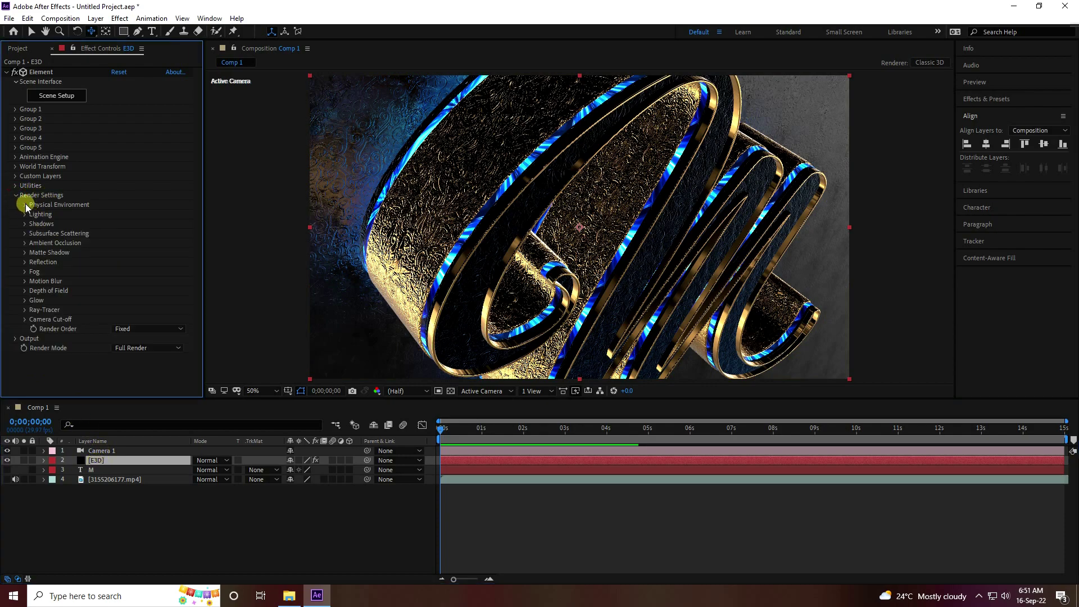
pyautogui.click(24, 205)
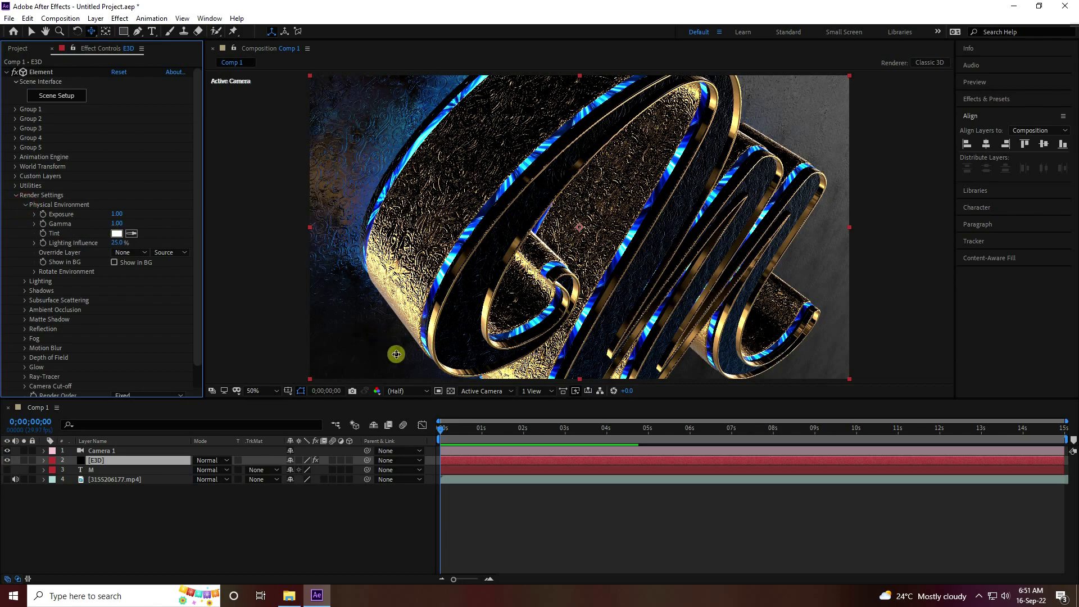
pyautogui.click(406, 391)
pyautogui.click(407, 414)
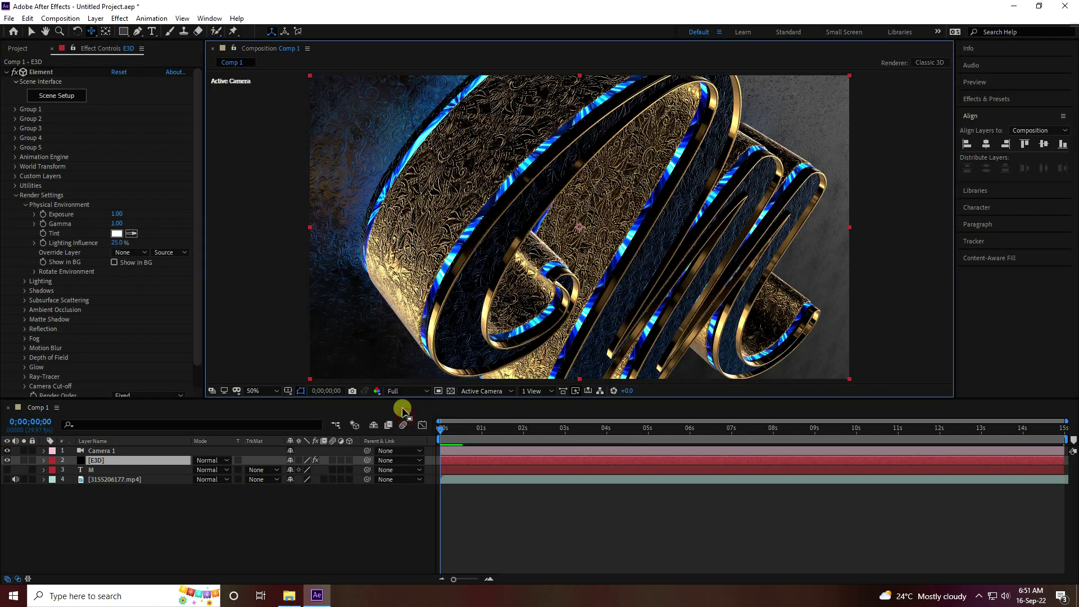
# Adjust the Physical Environment exposure and apply the Aqua preset as additional lighting in Element's render settings
pyautogui.click(120, 212)
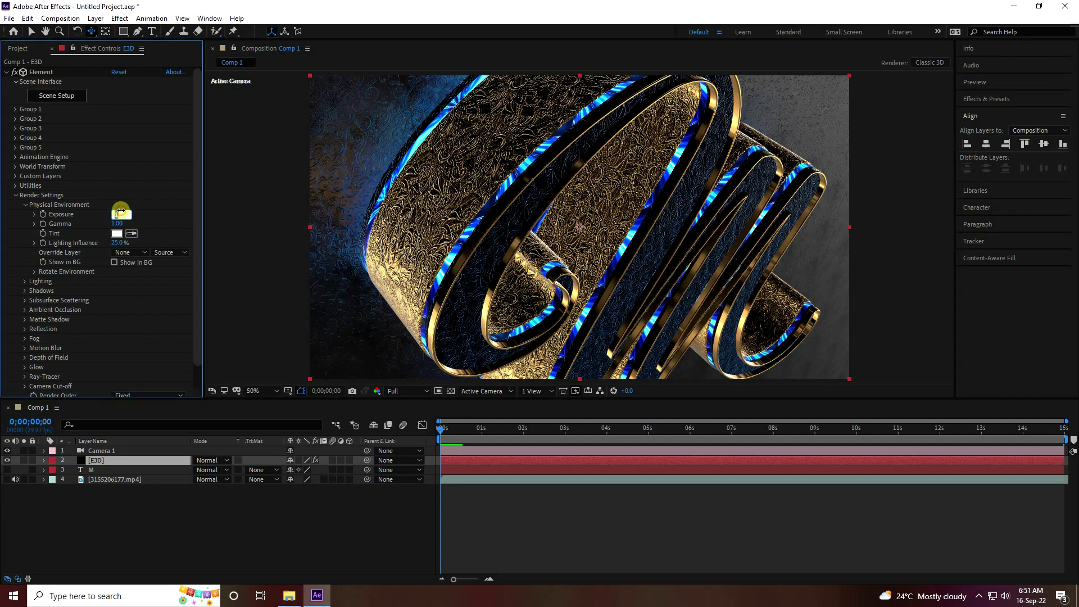
pyautogui.press('Return')
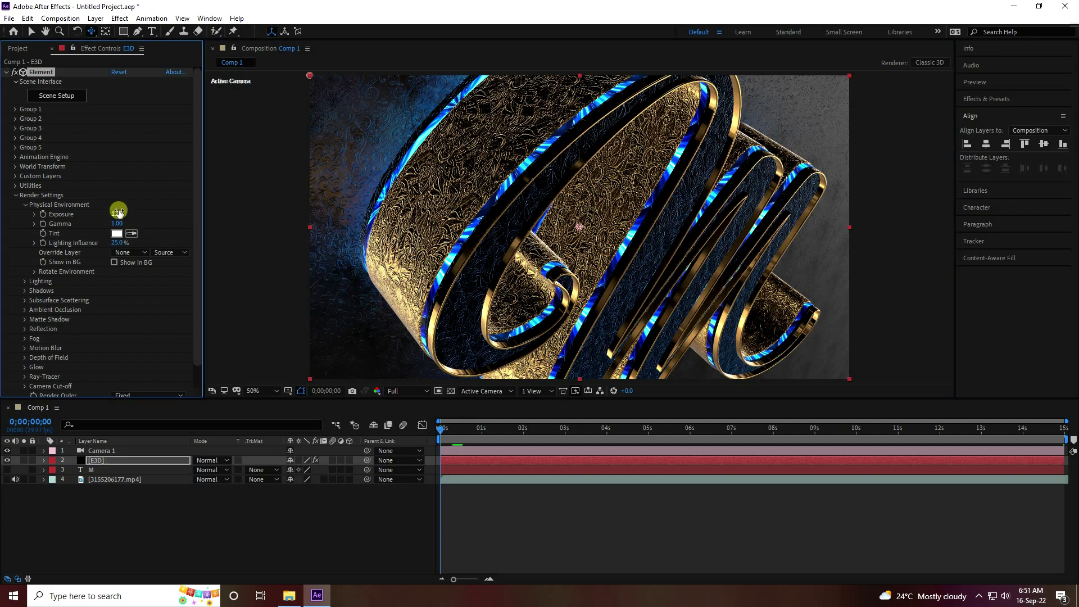
pyautogui.click(26, 205)
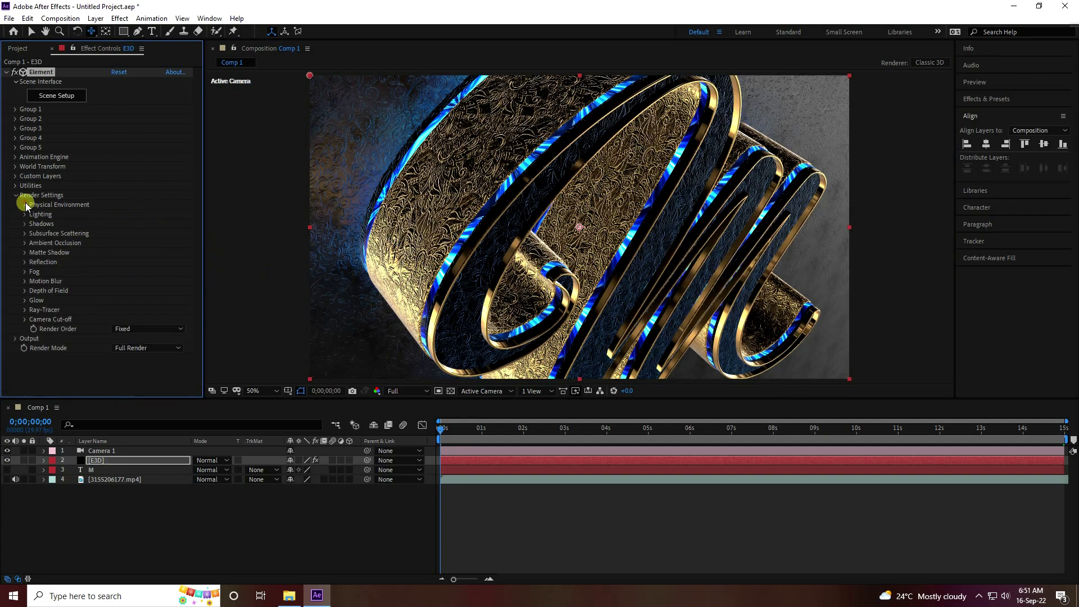
pyautogui.click(25, 214)
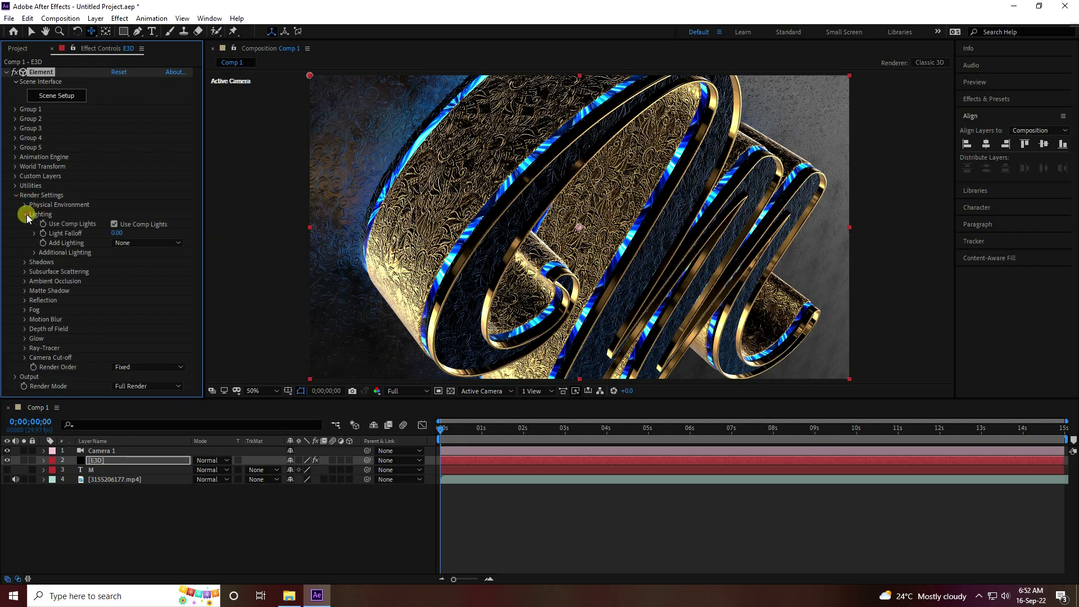
pyautogui.click(118, 243)
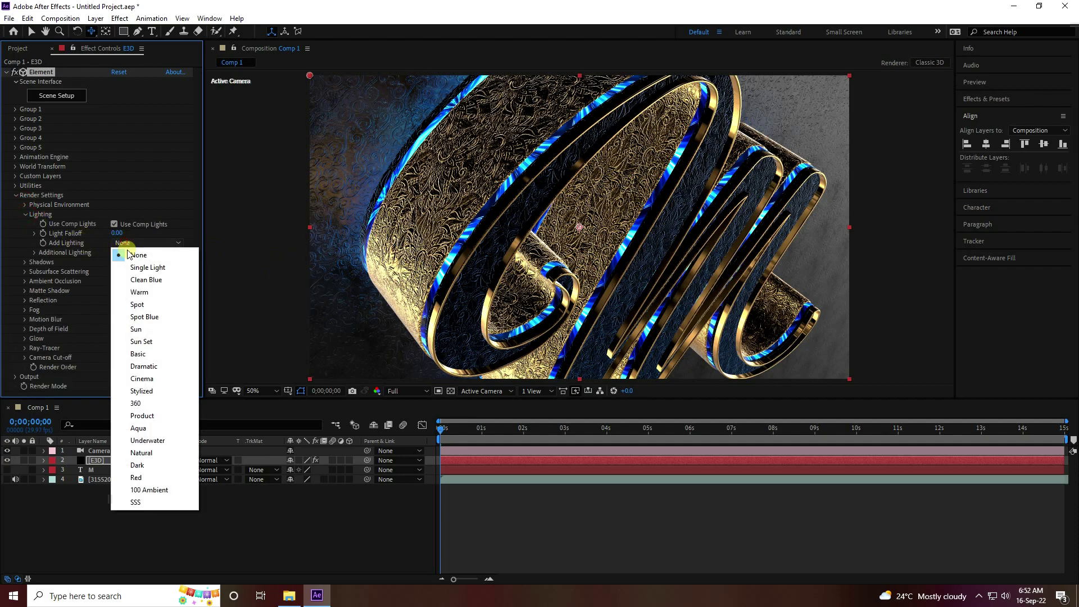
pyautogui.click(138, 428)
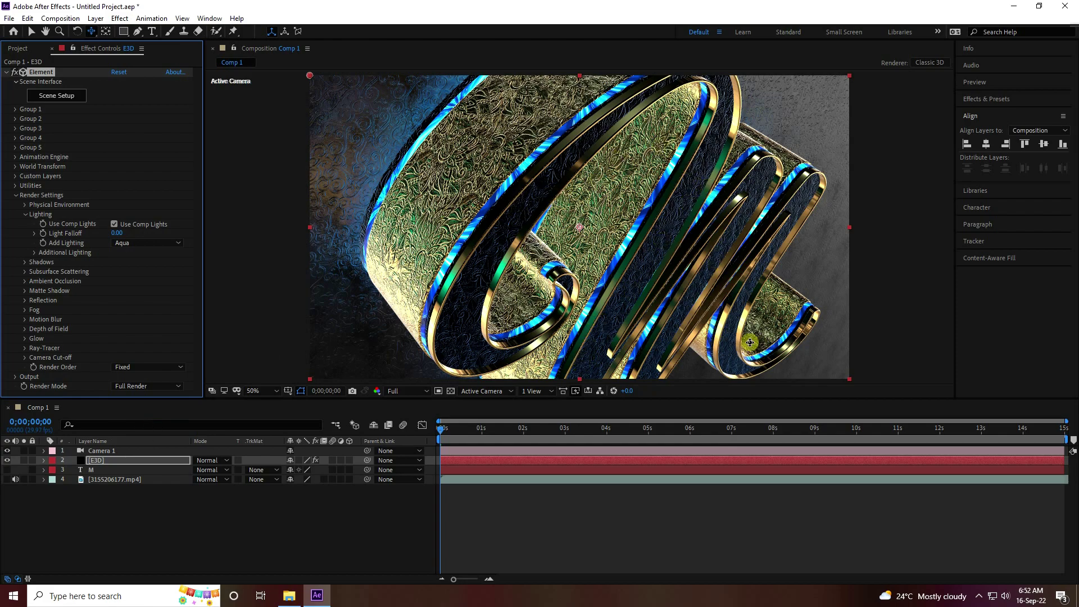
pyautogui.press('.')
pyautogui.click(270, 391)
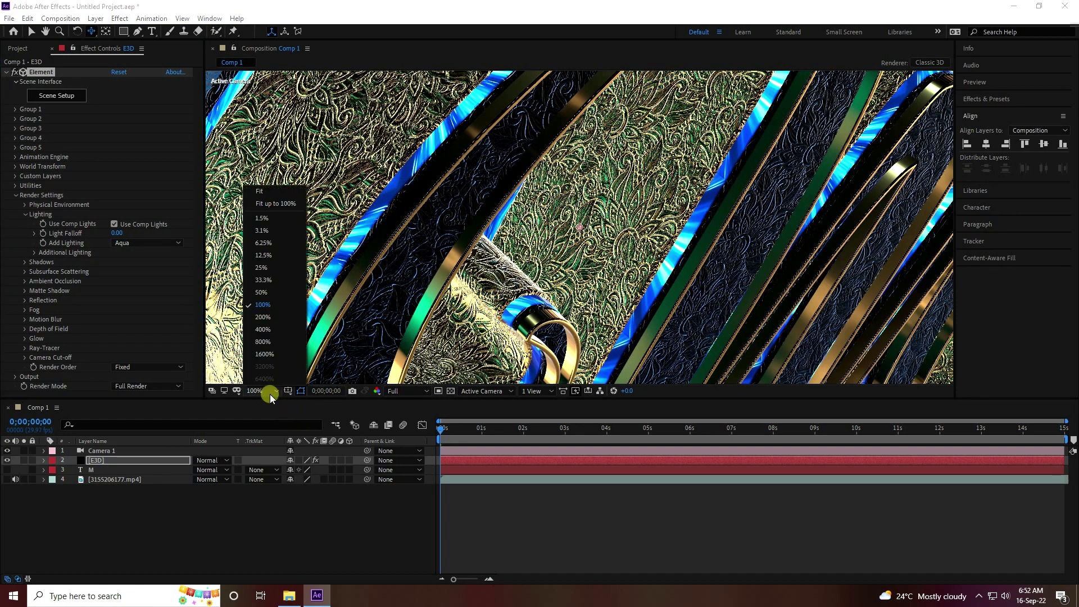
pyautogui.click(269, 205)
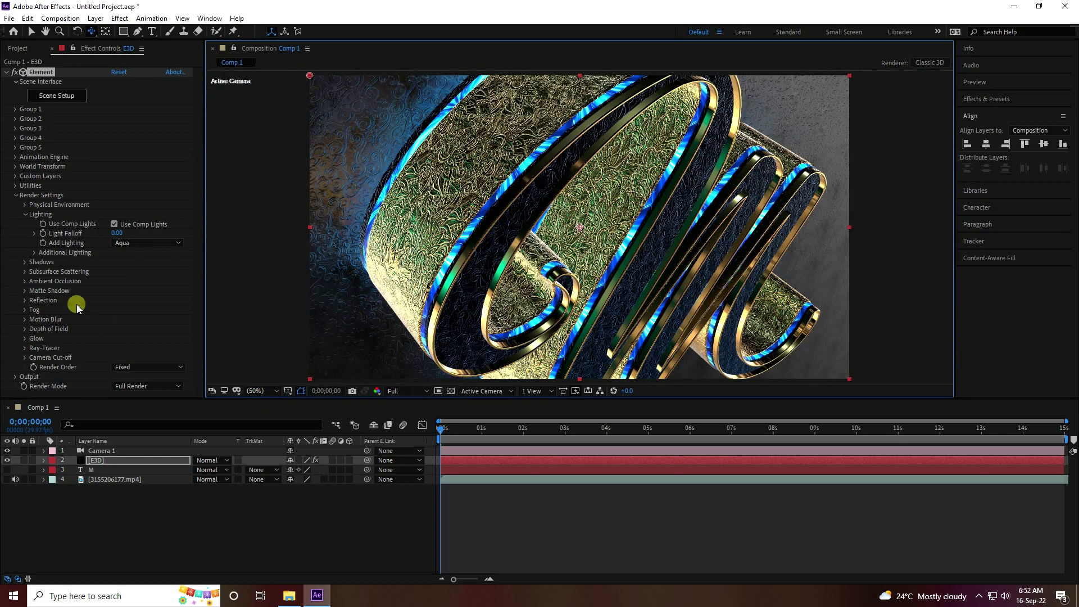
pyautogui.click(26, 215)
pyautogui.click(27, 214)
# Enable Shadows in the Element render settings of the E3D layer
pyautogui.click(24, 224)
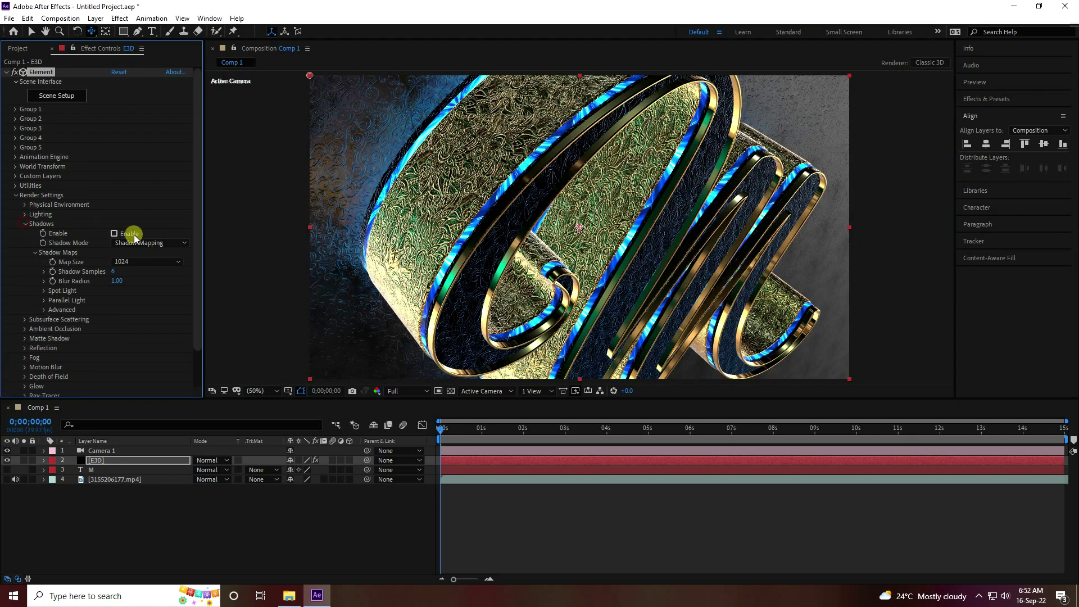
pyautogui.click(114, 234)
pyautogui.click(24, 224)
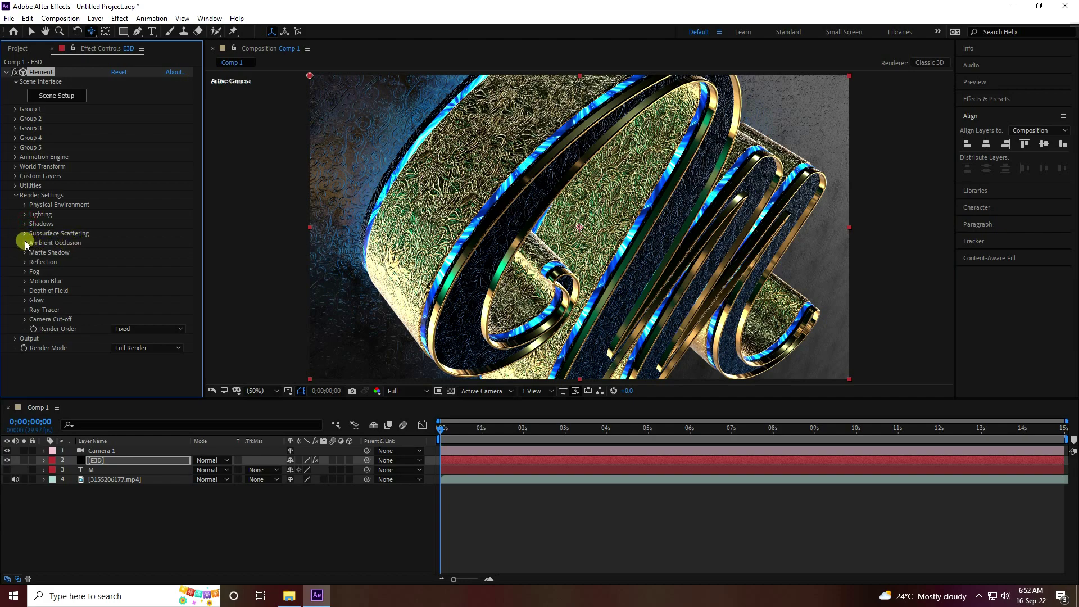
# Enable ambient occlusion for the E3D layer with the High SSAO quality preset and an SSAO Intensity of 5.0
pyautogui.click(25, 243)
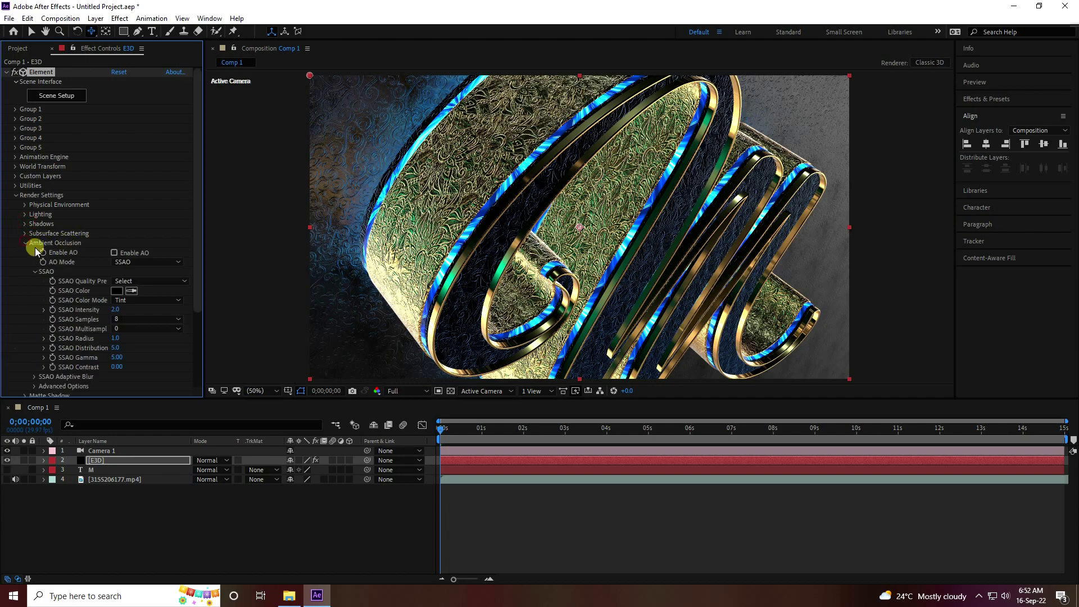
pyautogui.click(115, 253)
pyautogui.click(152, 281)
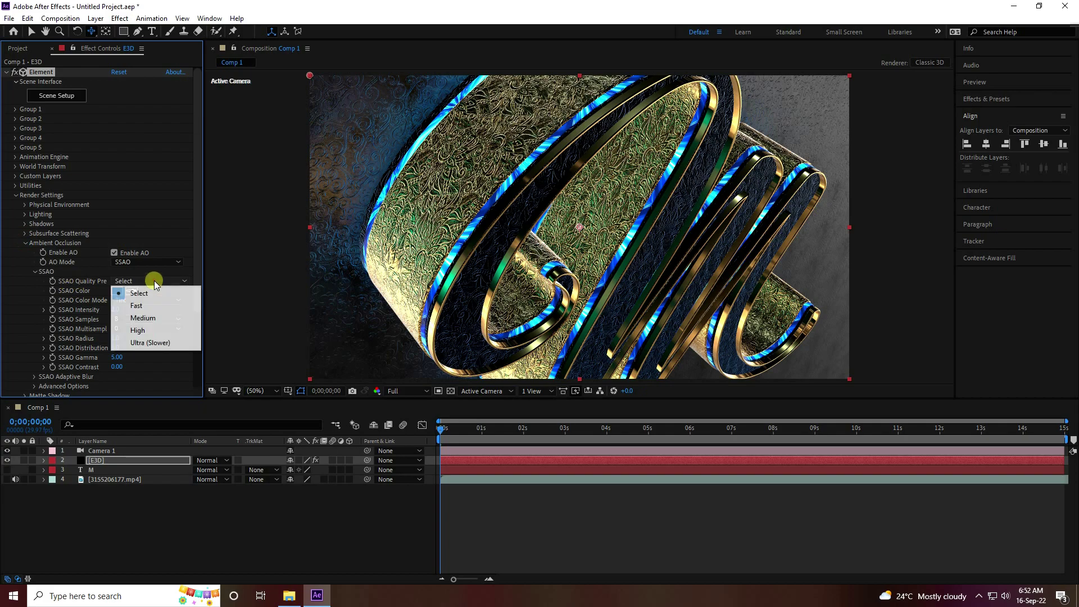
pyautogui.click(145, 334)
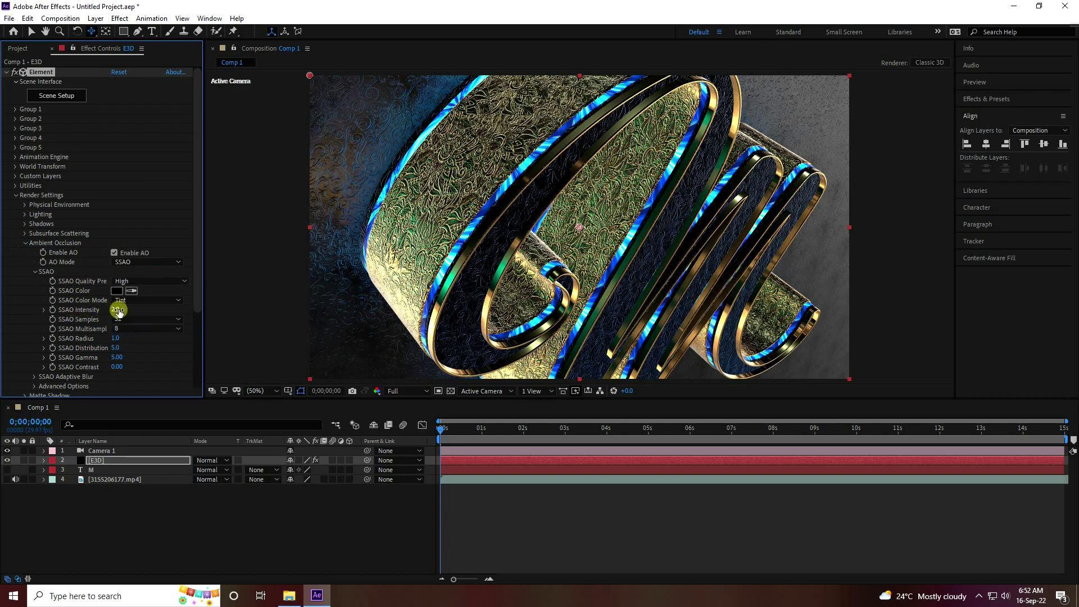
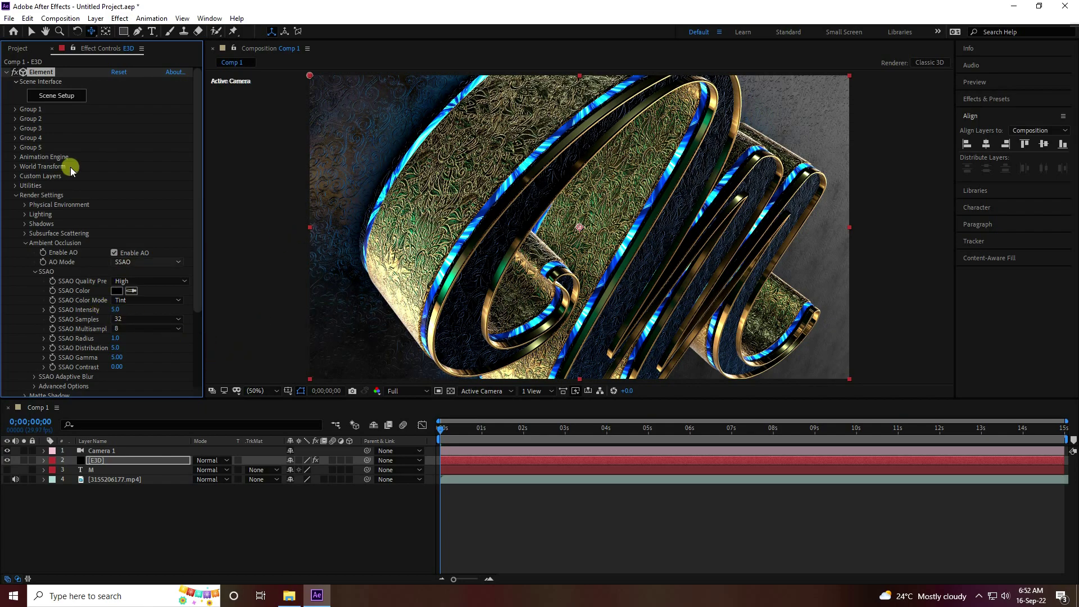
pyautogui.click(31, 31)
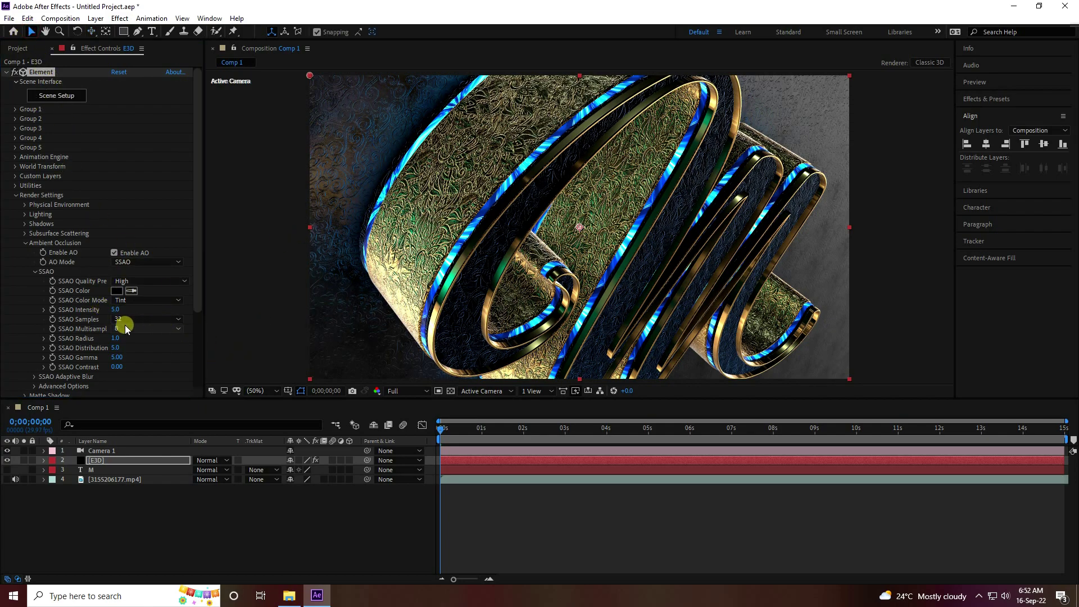
pyautogui.click(14, 195)
# Duplicate the E3D layer and rename the upper copy E3D GLOW
pyautogui.click(99, 520)
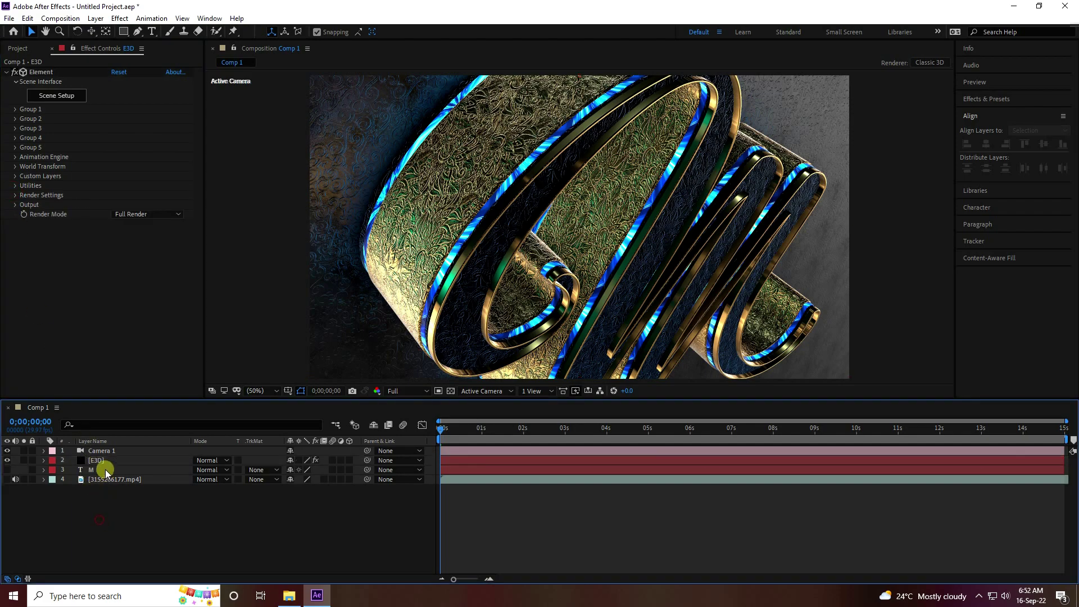
pyautogui.click(96, 461)
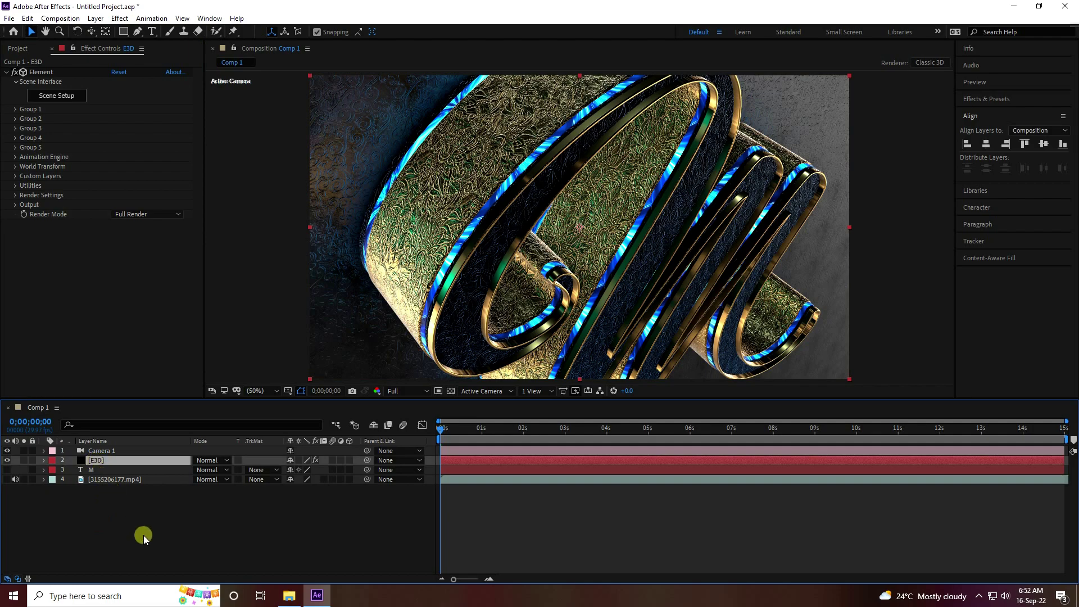
pyautogui.hotkey('ctrl', 'd')
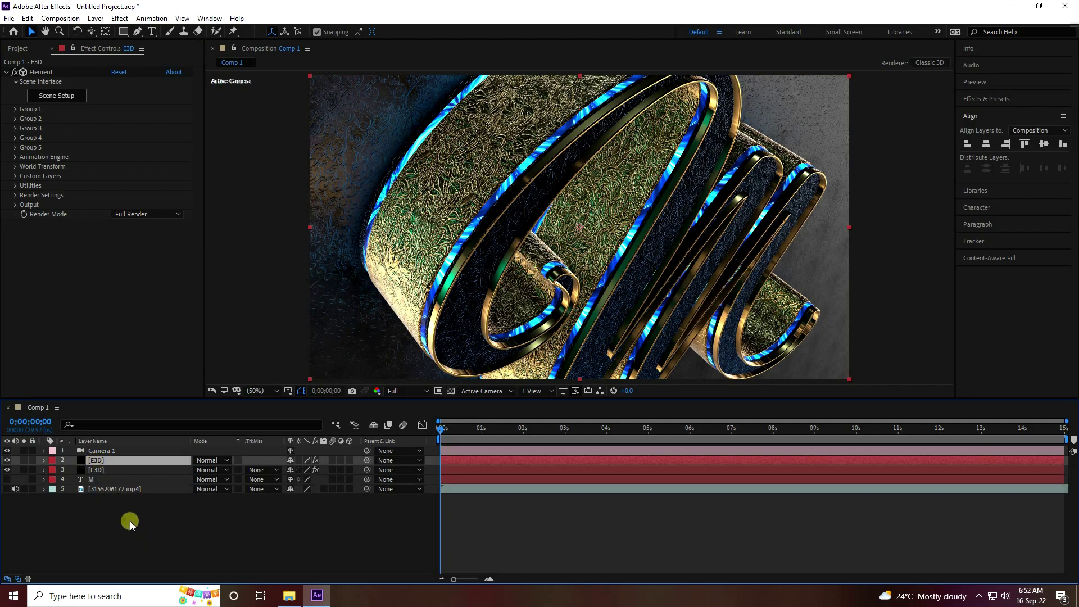
pyautogui.rightClick(116, 461)
pyautogui.click(135, 452)
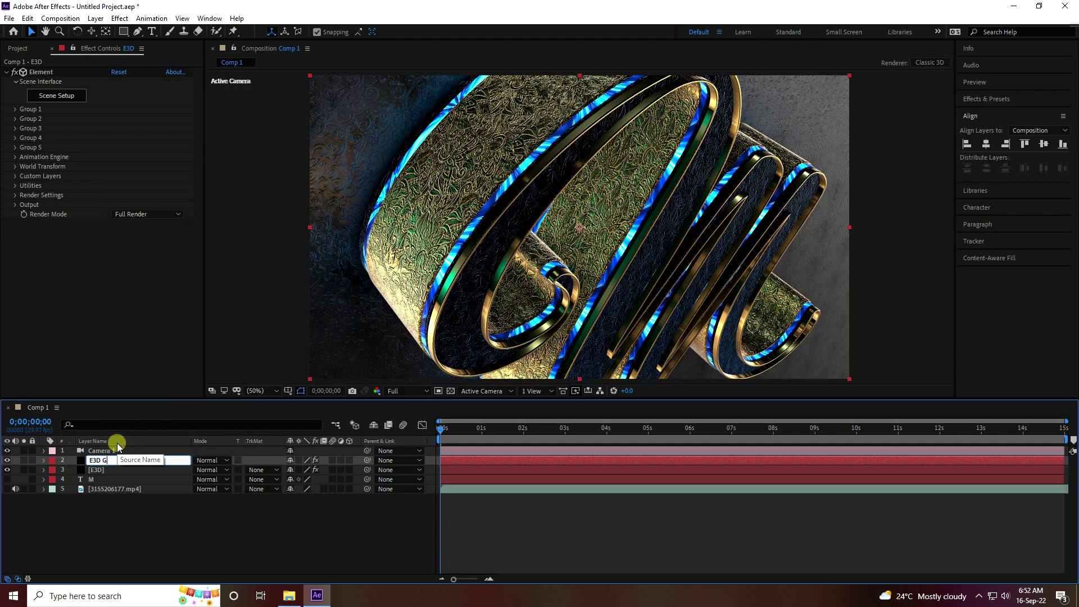
pyautogui.write('GLOW')
pyautogui.click(159, 536)
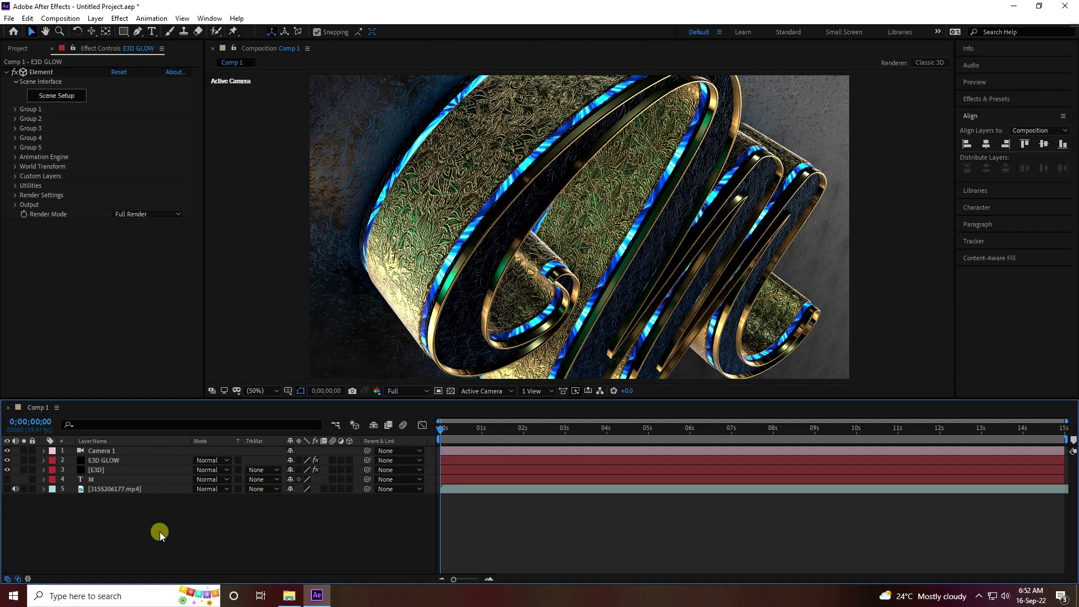
# Make the E3D GLOW layer's Element output show only Illumination and set the layer's blending mode to Screen
pyautogui.click(117, 462)
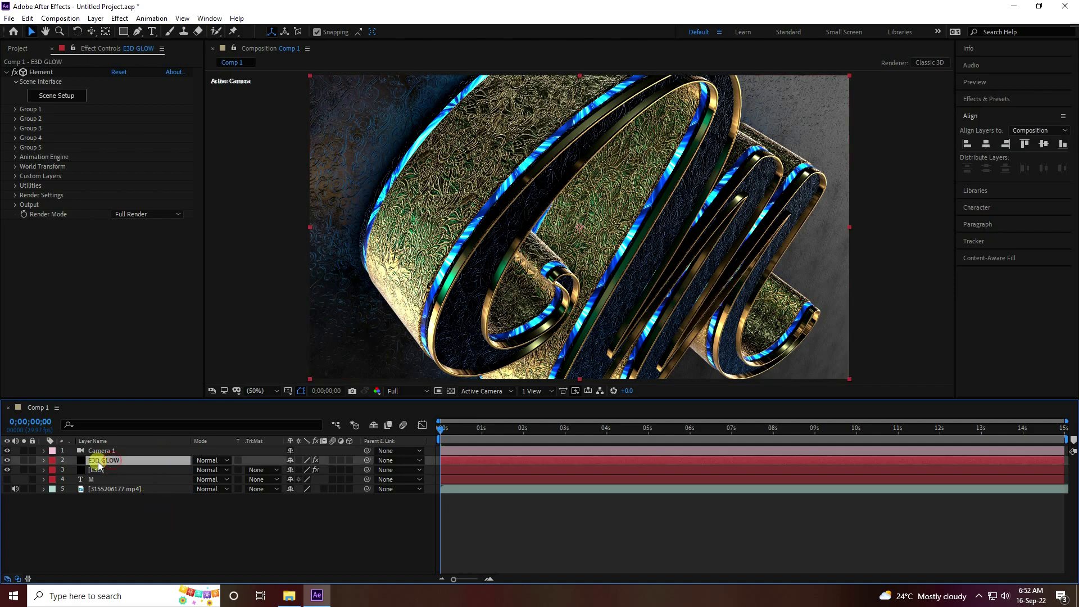
pyautogui.click(12, 207)
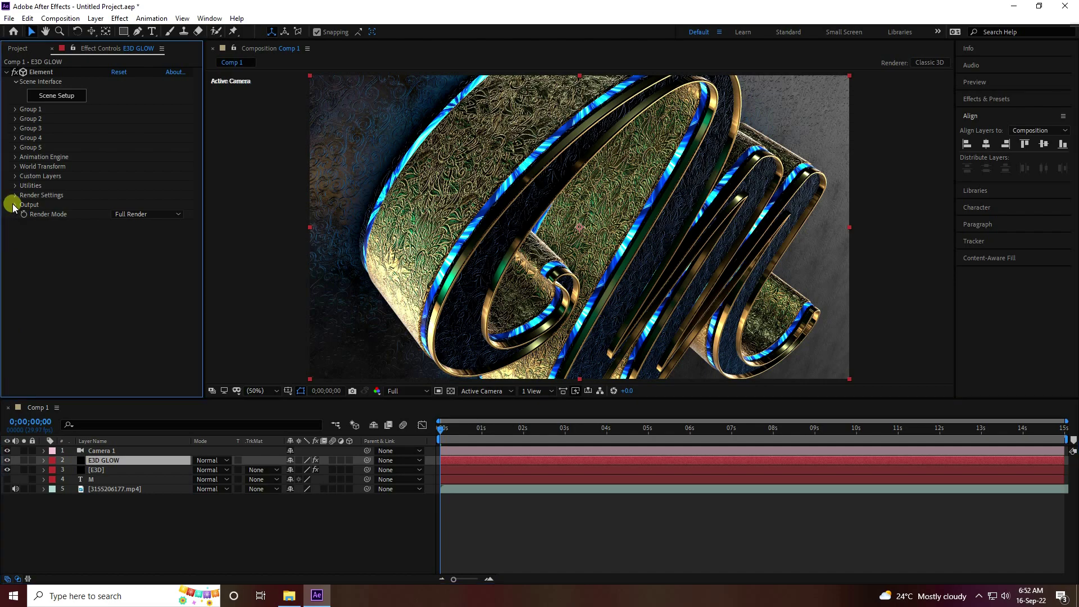
pyautogui.click(130, 214)
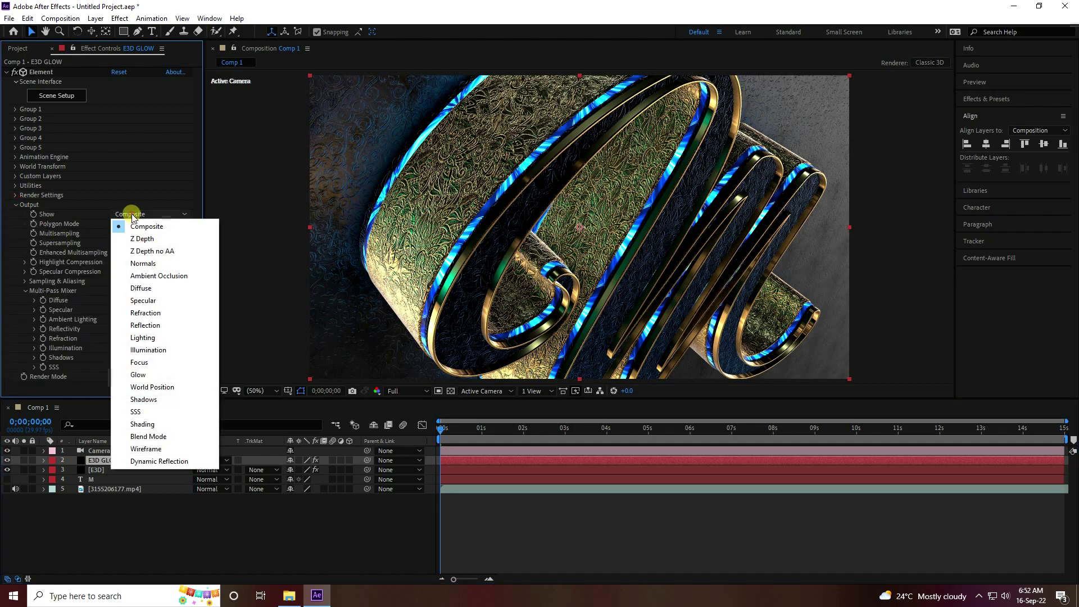
pyautogui.click(148, 351)
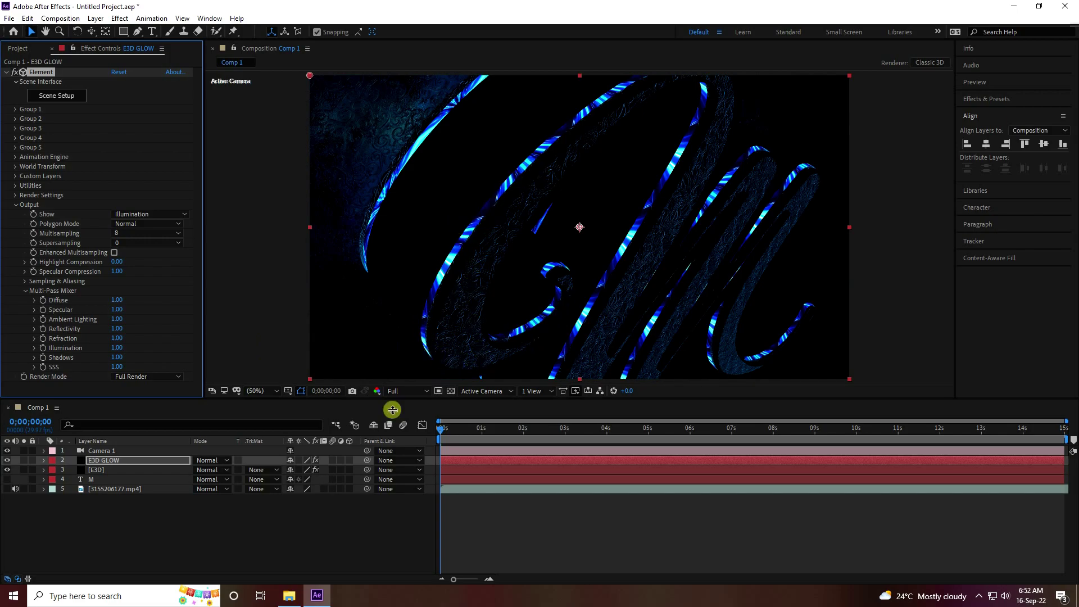
pyautogui.click(217, 459)
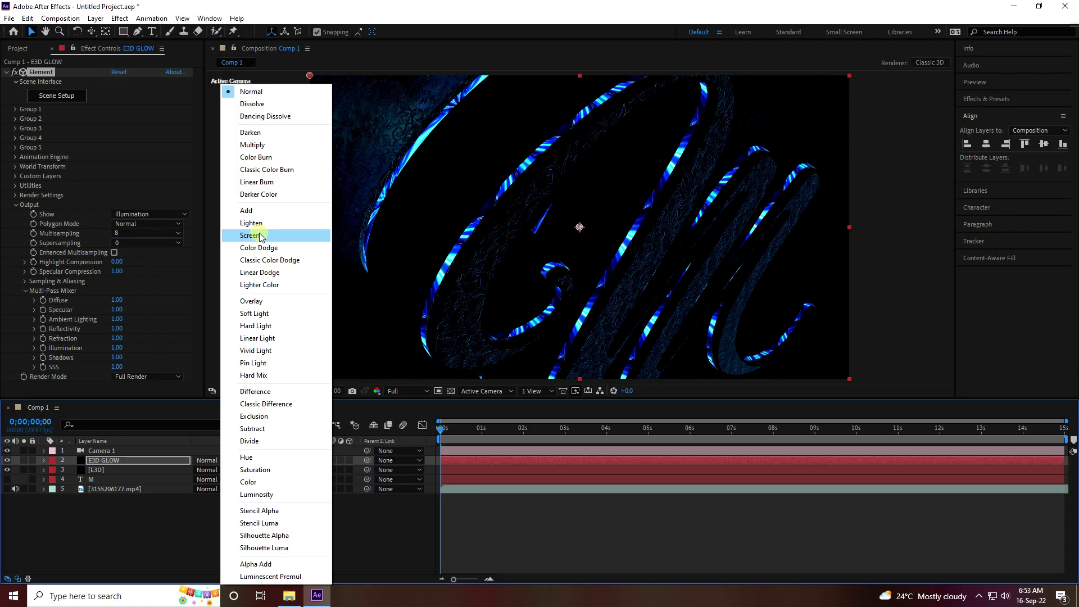
pyautogui.click(250, 235)
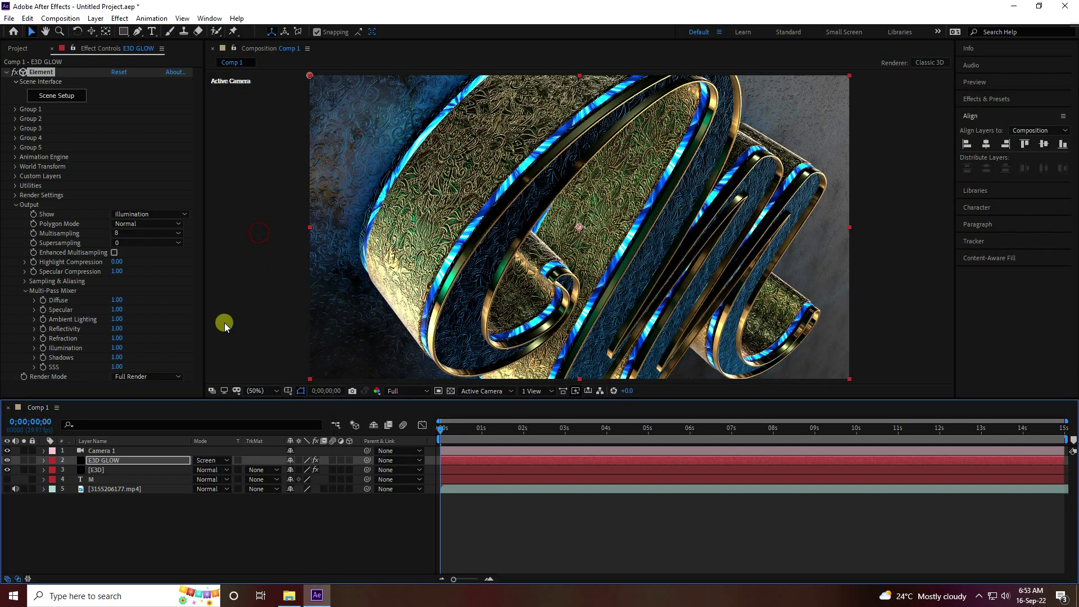
pyautogui.click(16, 205)
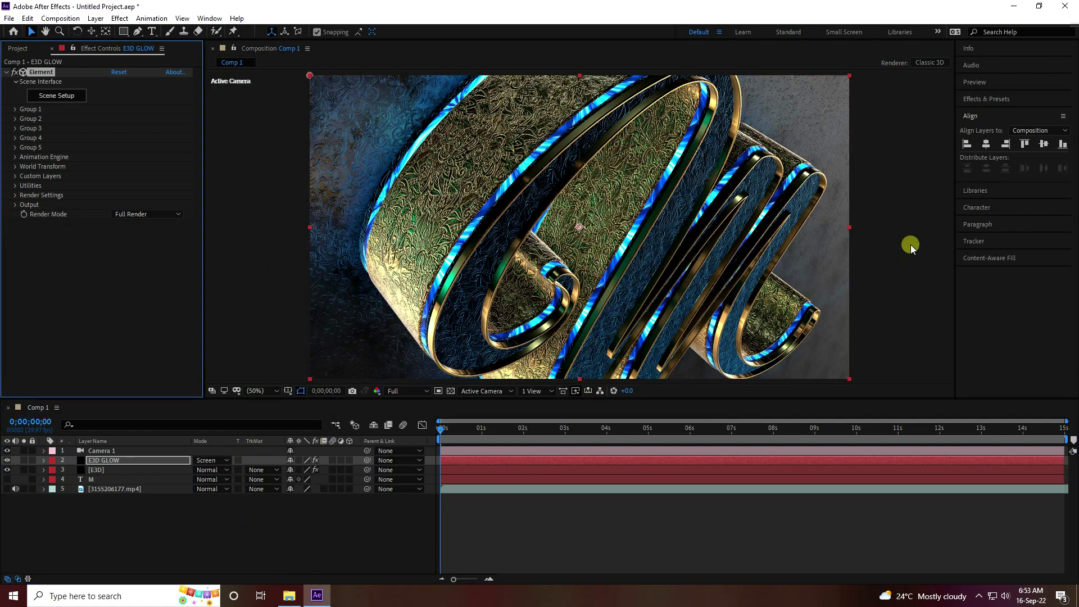
# Apply the Stylize Glow effect to the E3D GLOW layer with Glow Radius 200 and Glow Intensity 2.0
pyautogui.click(1043, 100)
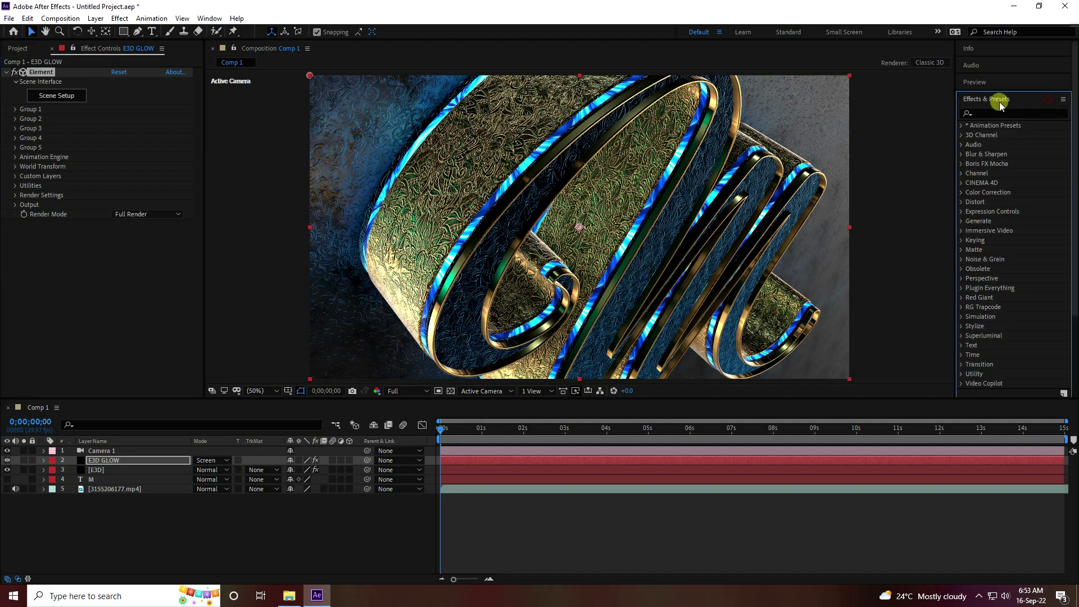
pyautogui.click(1001, 111)
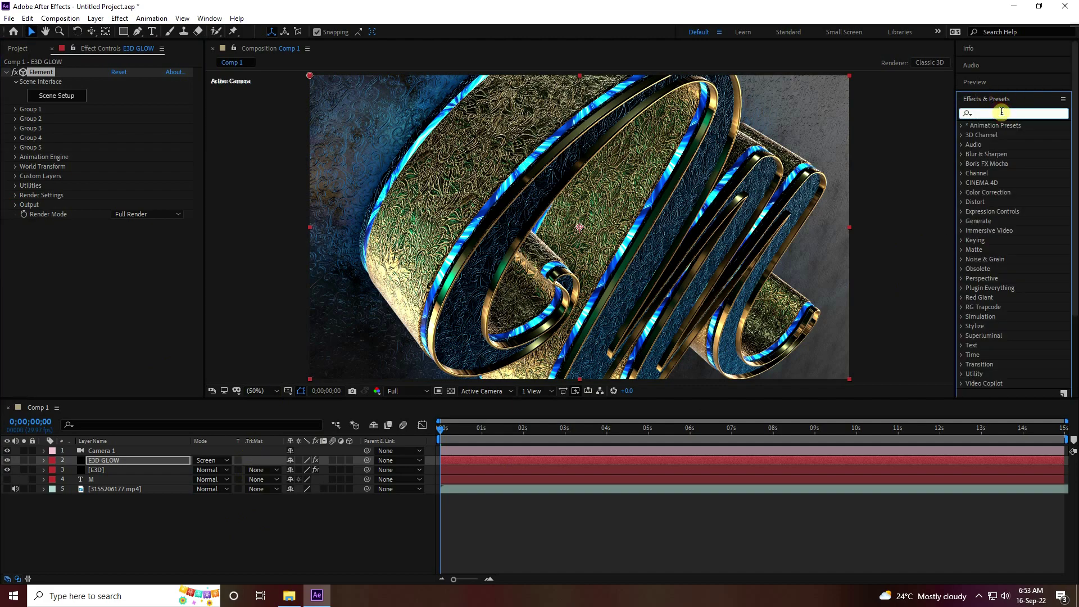
pyautogui.write('glow')
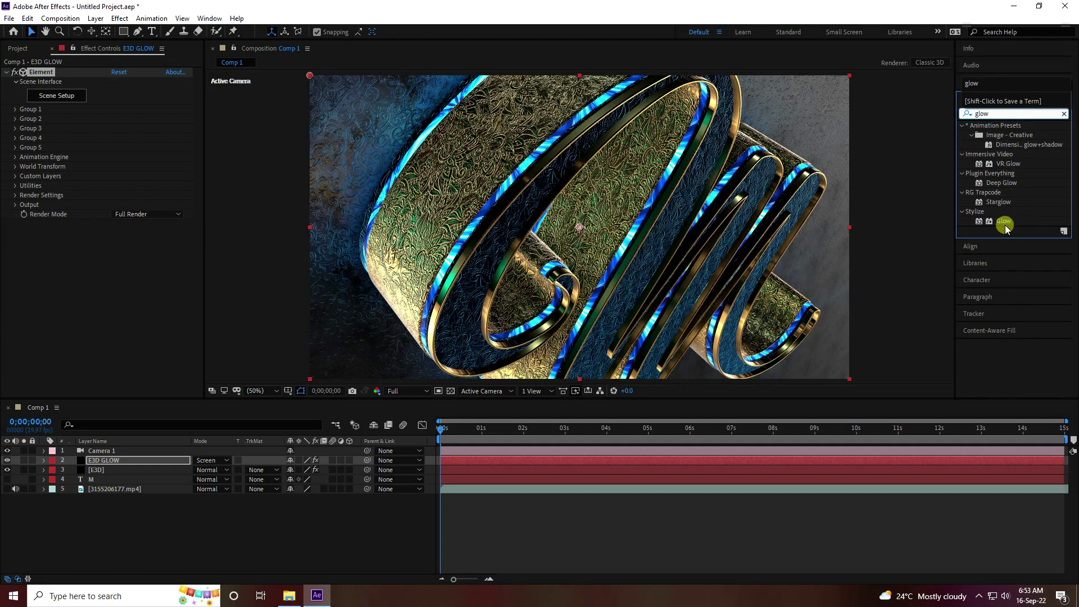
pyautogui.moveTo(1005, 227); pyautogui.dragTo(113, 277)
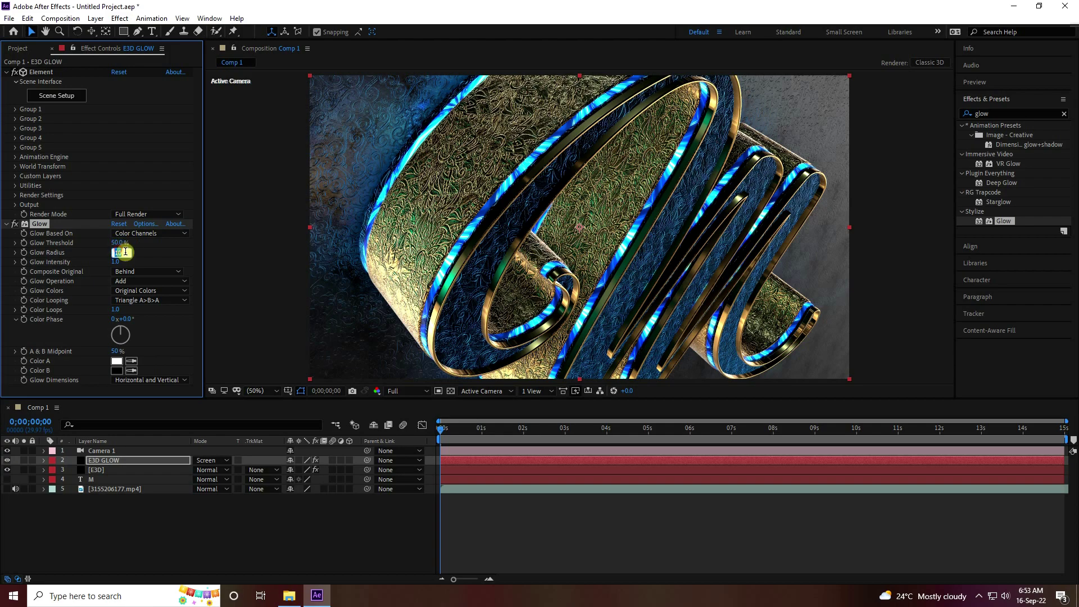
pyautogui.click(134, 253)
pyautogui.click(117, 262)
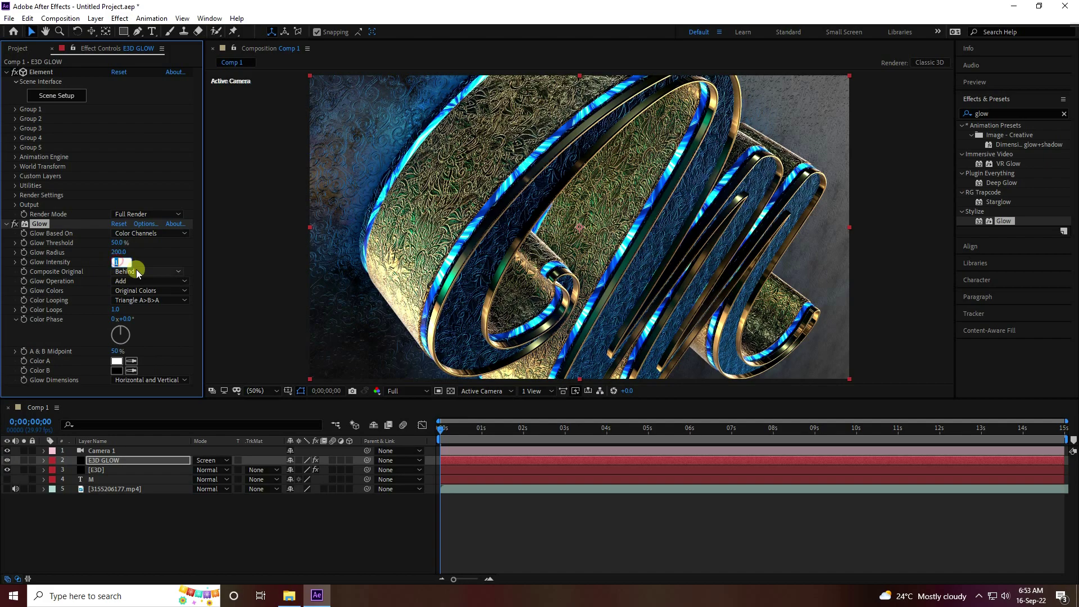
pyautogui.press('Return')
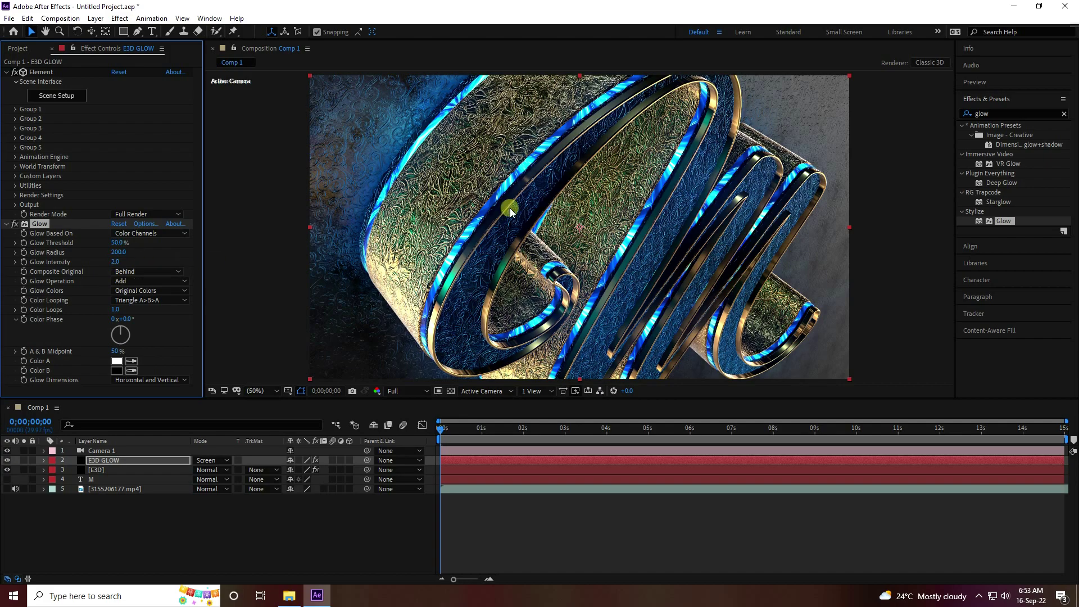
# Duplicate the Glow effect on the E3D GLOW layer, setting the copy's Glow Threshold to 100% and lowering its Glow Radius
pyautogui.click(6, 224)
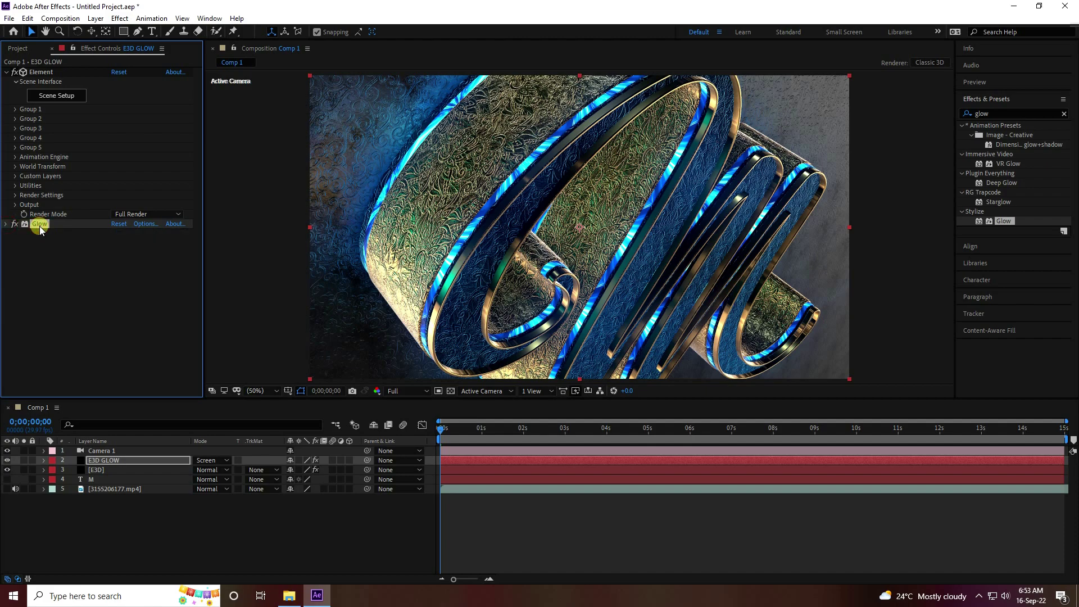
pyautogui.hotkey('ctrl', 'd')
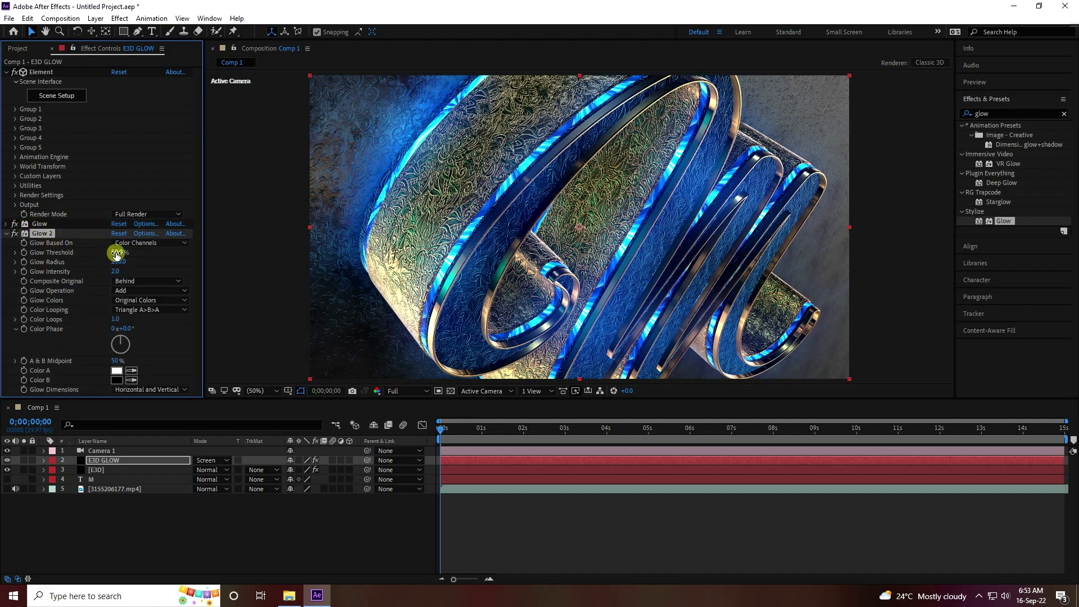
pyautogui.click(117, 252)
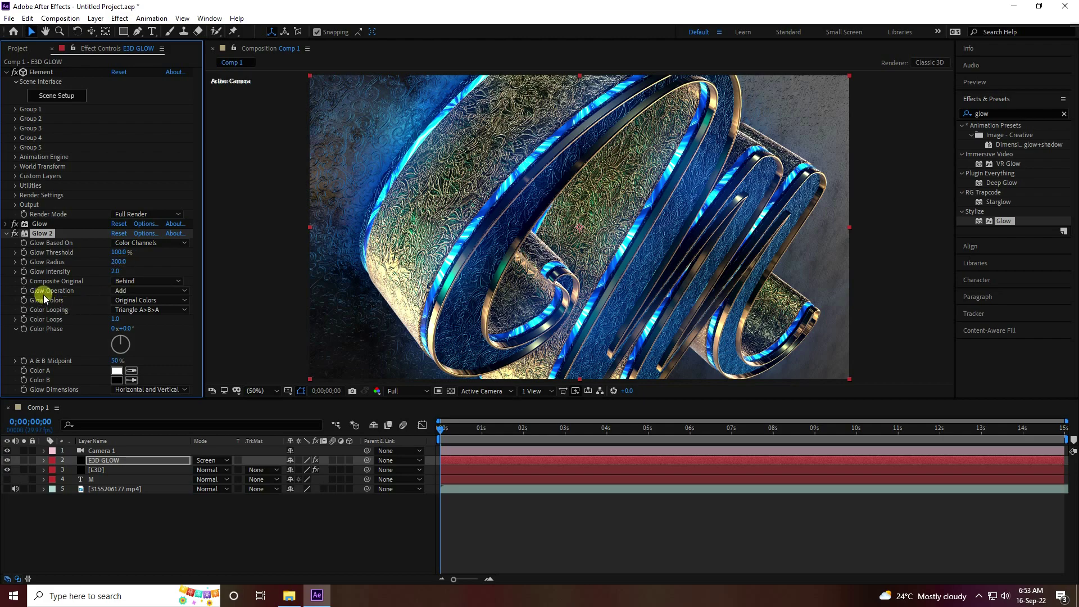
pyautogui.click(134, 263)
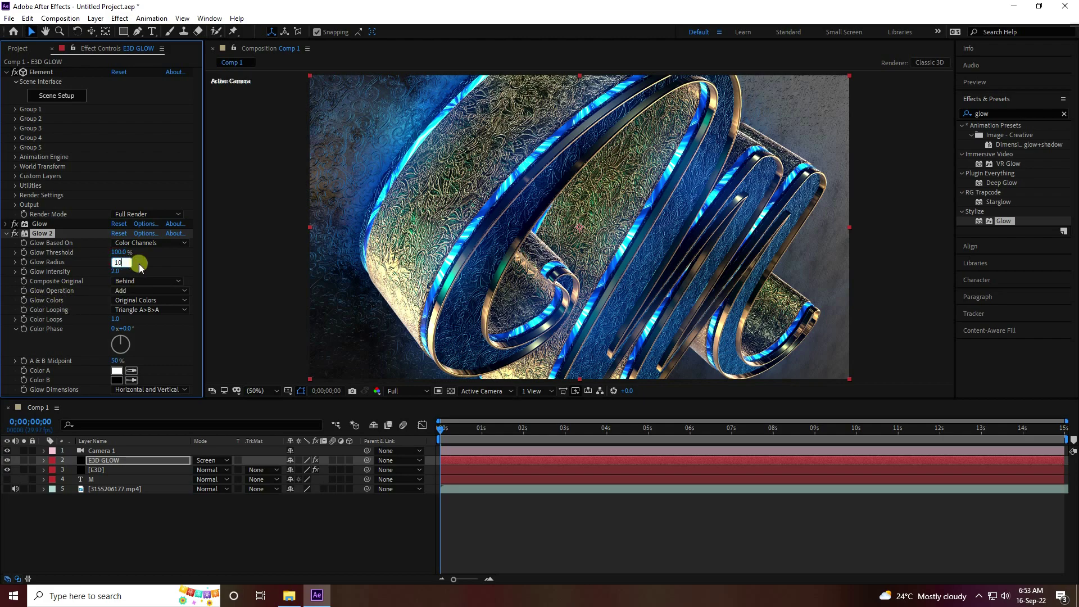
pyautogui.click(5, 233)
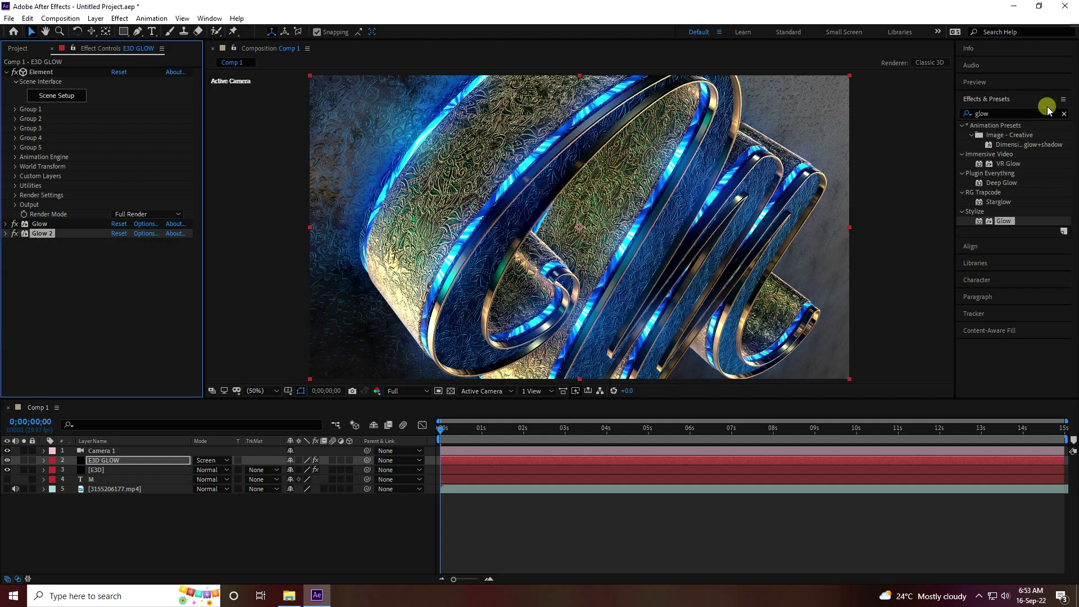
# Apply the Color Correction Exposure effect to the E3D GLOW layer with Exposure 1.00, and preview the result
pyautogui.click(1064, 114)
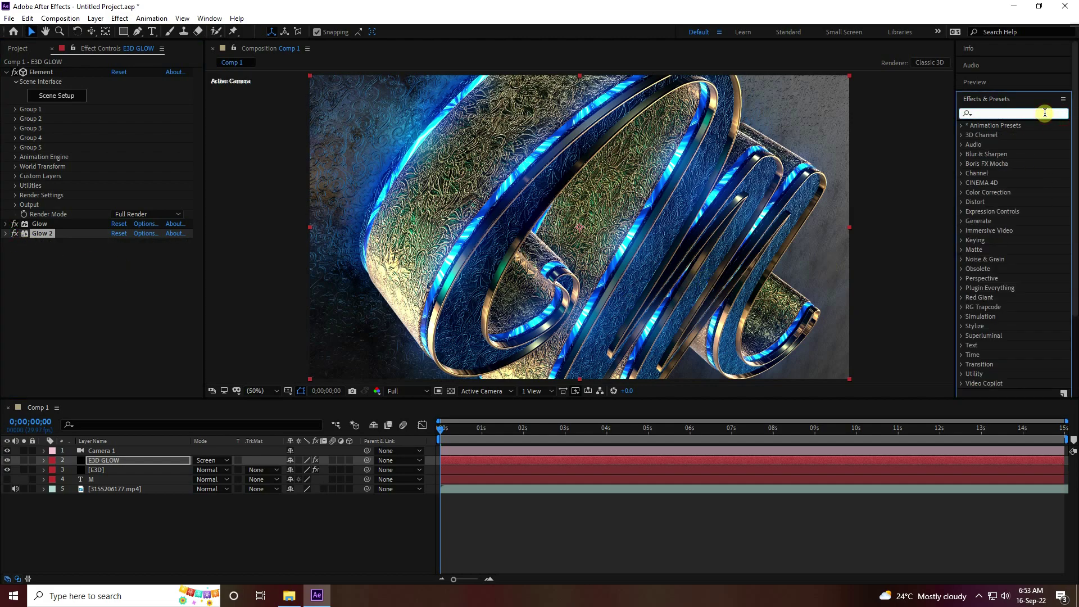
pyautogui.click(1045, 113)
pyautogui.write('expo')
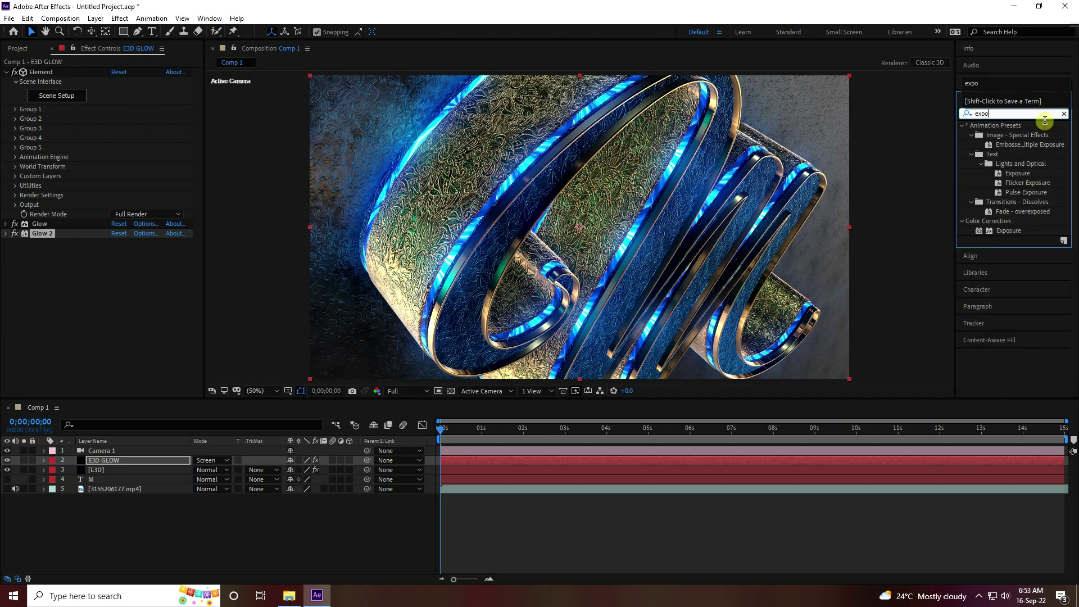
pyautogui.moveTo(1009, 230); pyautogui.dragTo(107, 276)
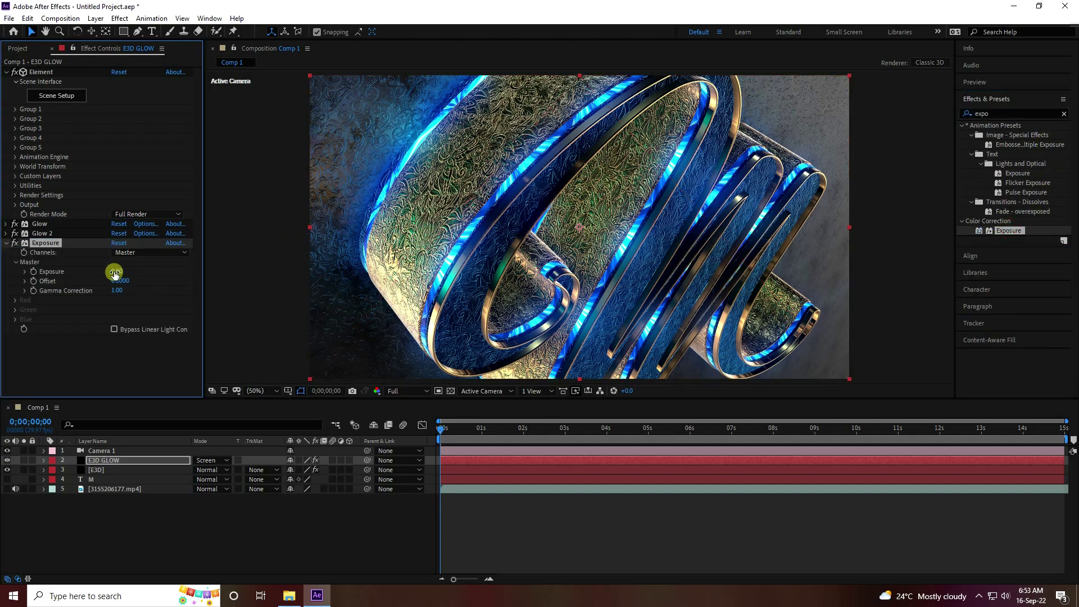
pyautogui.click(114, 272)
pyautogui.write('1')
pyautogui.press('Return')
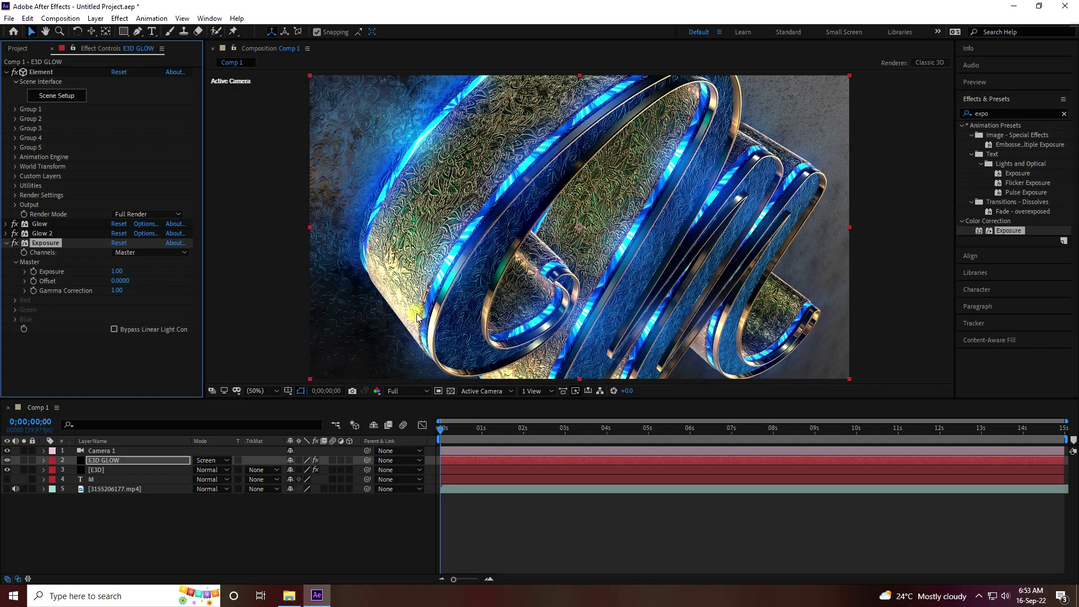
pyautogui.press('/')
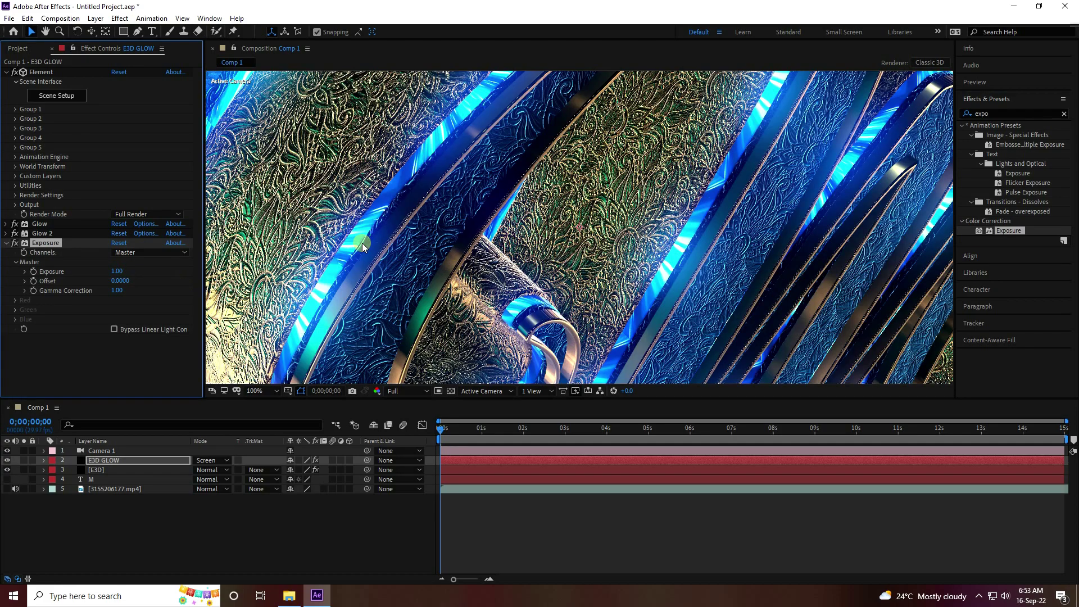
pyautogui.press(',')
pyautogui.press('h')
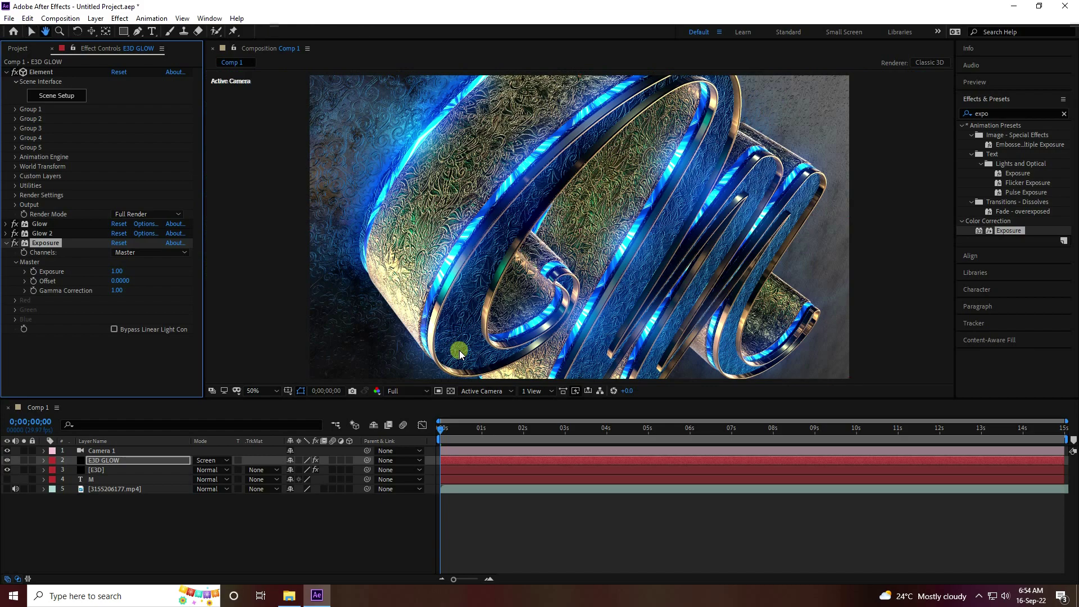
pyautogui.press('space')
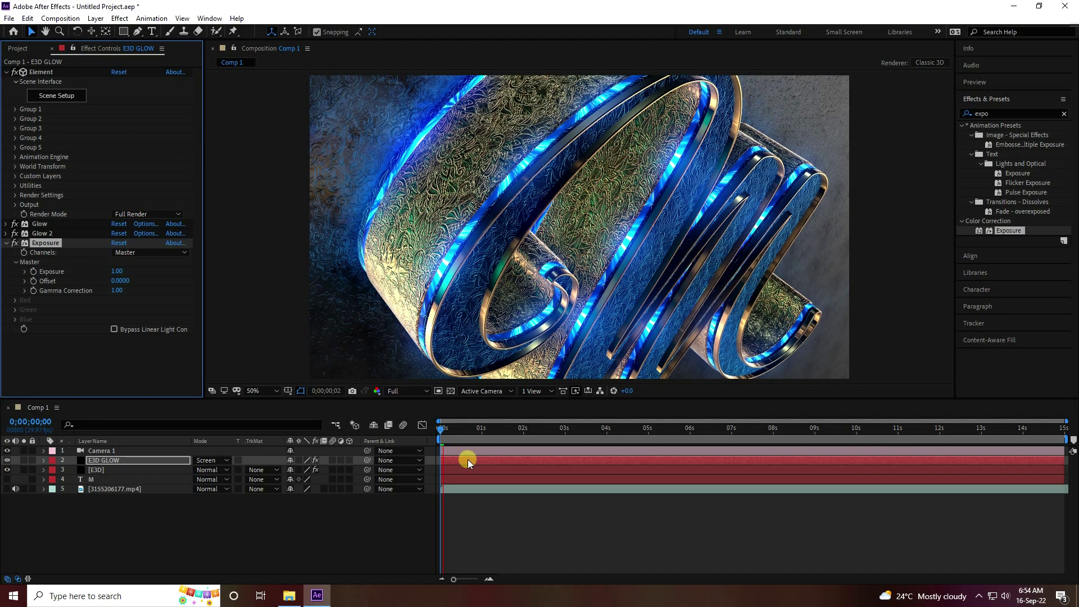
pyautogui.click(442, 436)
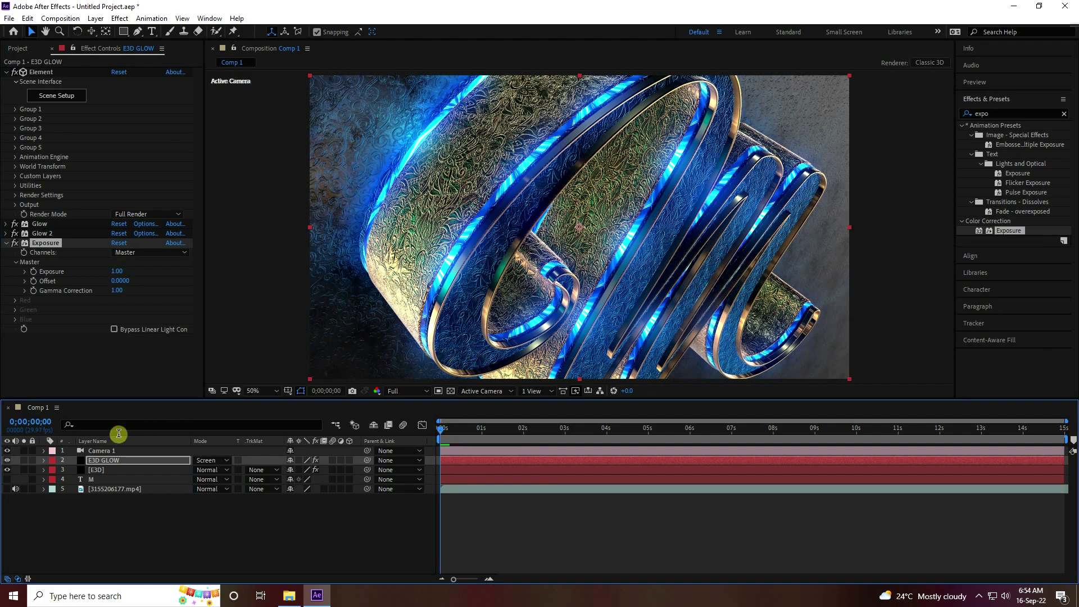
# Turn on Depth of Field for Camera 1 and set its Aperture to 40 pixels
pyautogui.click(43, 450)
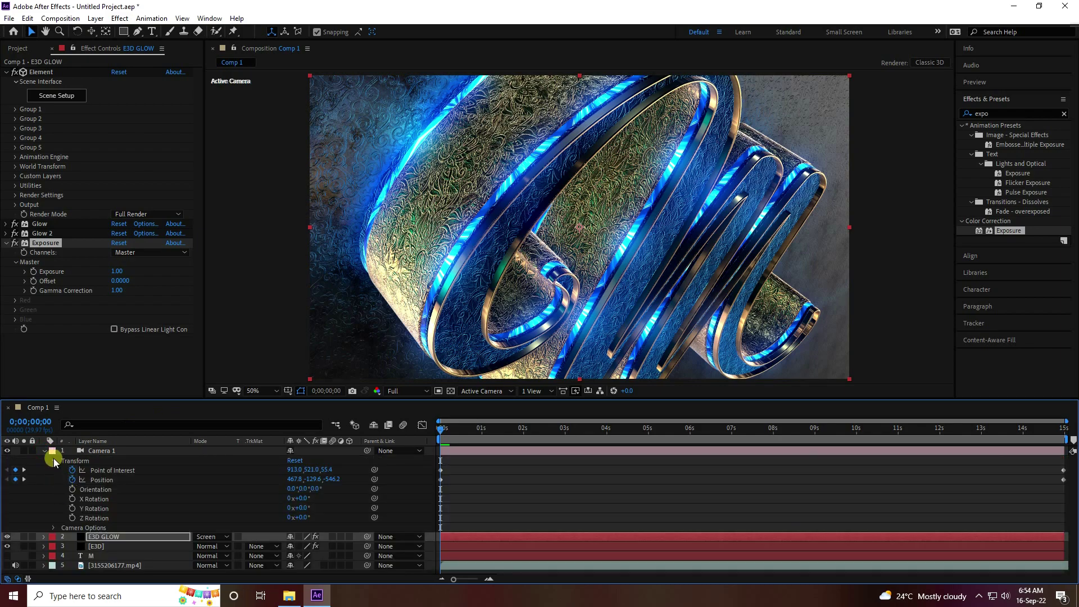
pyautogui.click(54, 460)
pyautogui.click(52, 469)
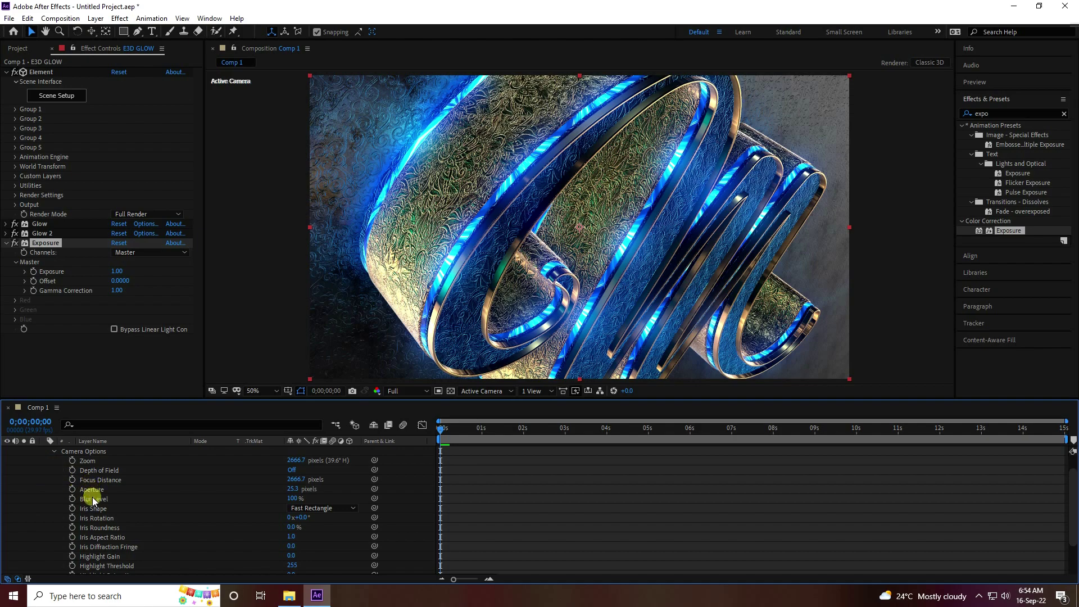
pyautogui.click(290, 471)
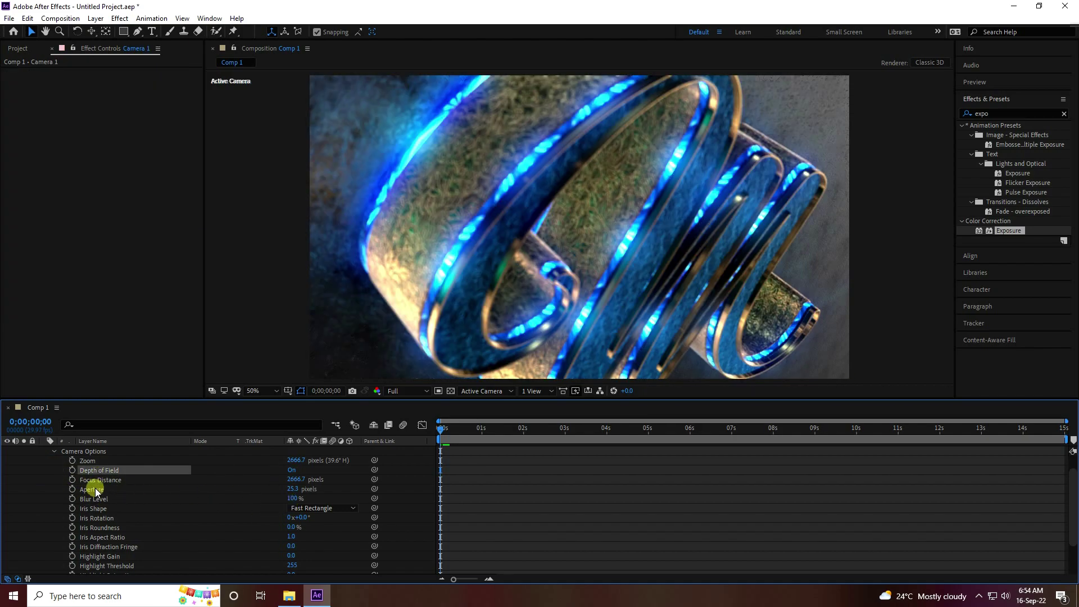
pyautogui.click(292, 489)
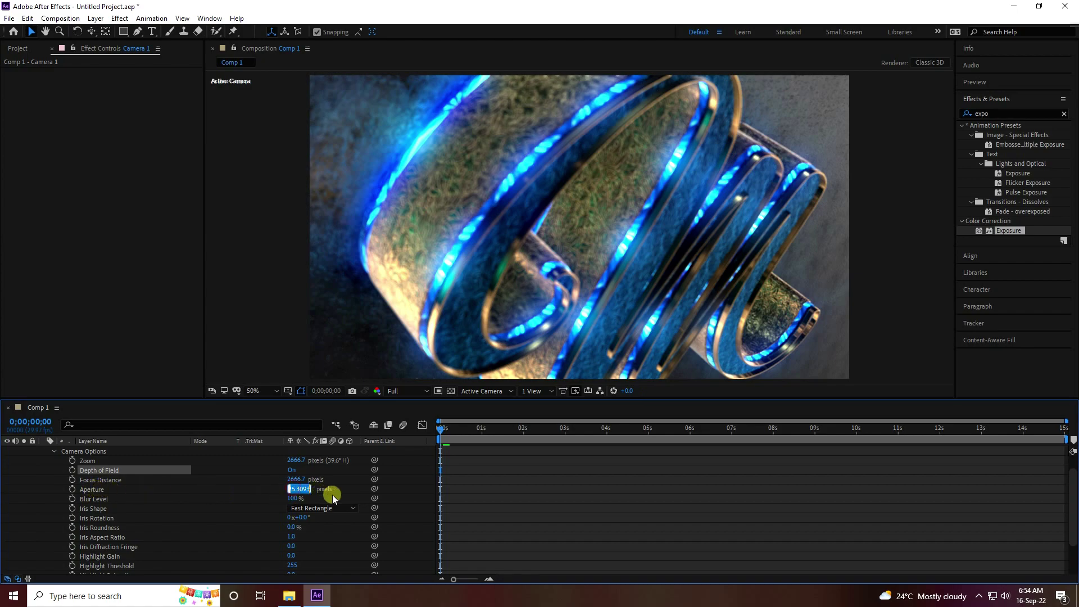
pyautogui.write('40')
pyautogui.press('Return')
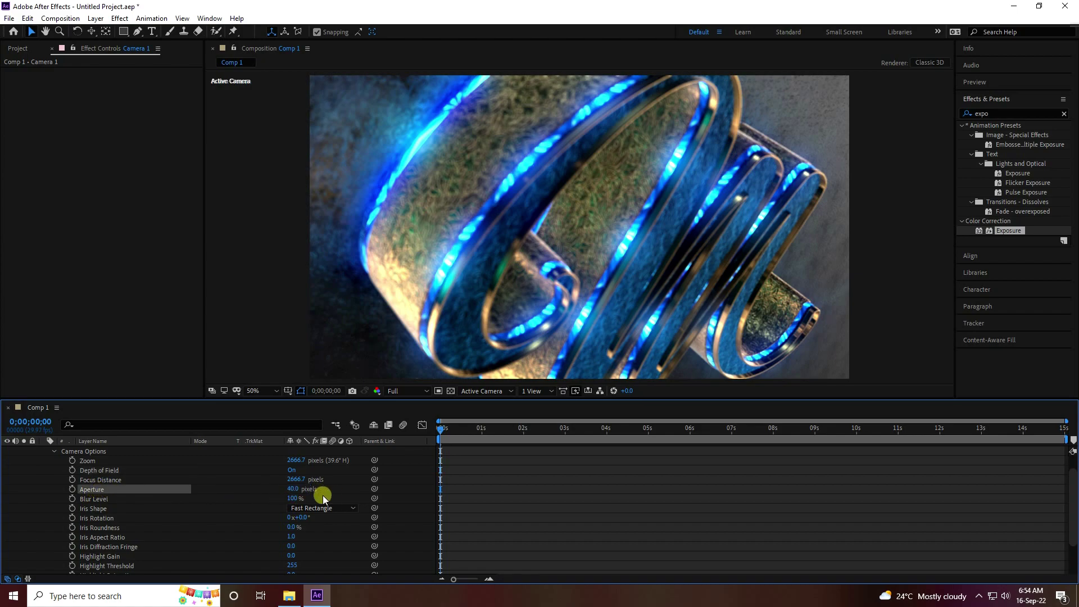
# Add a Focus Distance keyframe at the start of Camera 1 with a value of 700 pixels
pyautogui.click(73, 479)
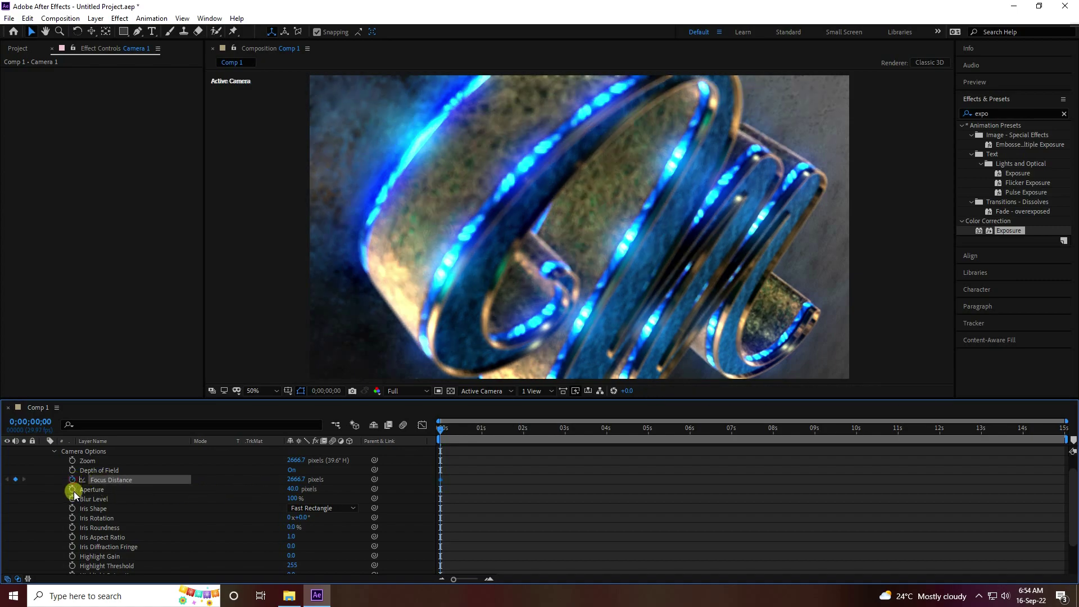
pyautogui.click(53, 453)
pyautogui.click(44, 451)
pyautogui.click(101, 452)
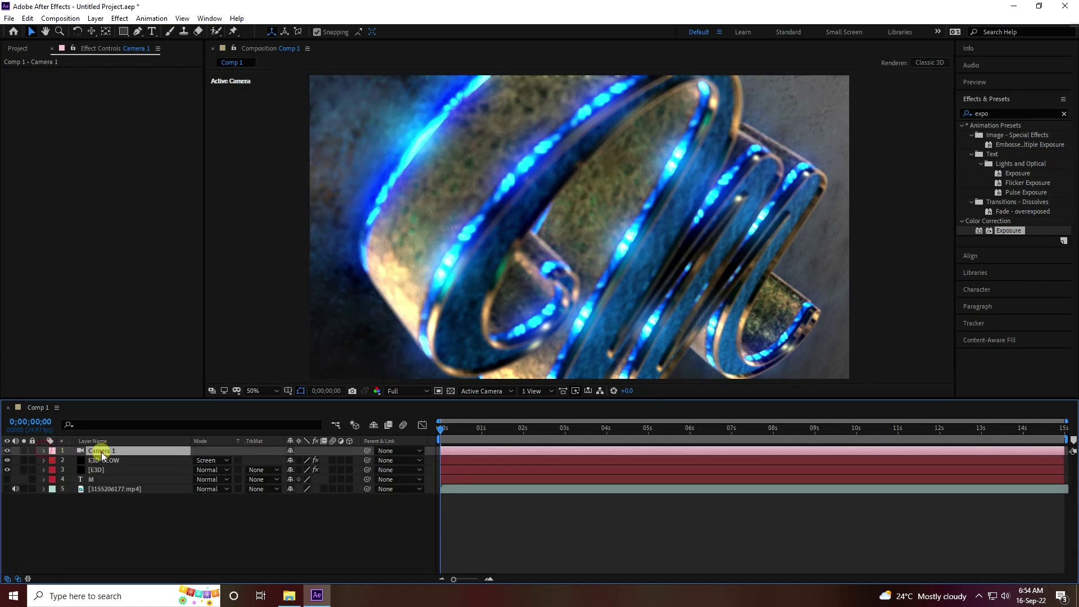
pyautogui.press('u')
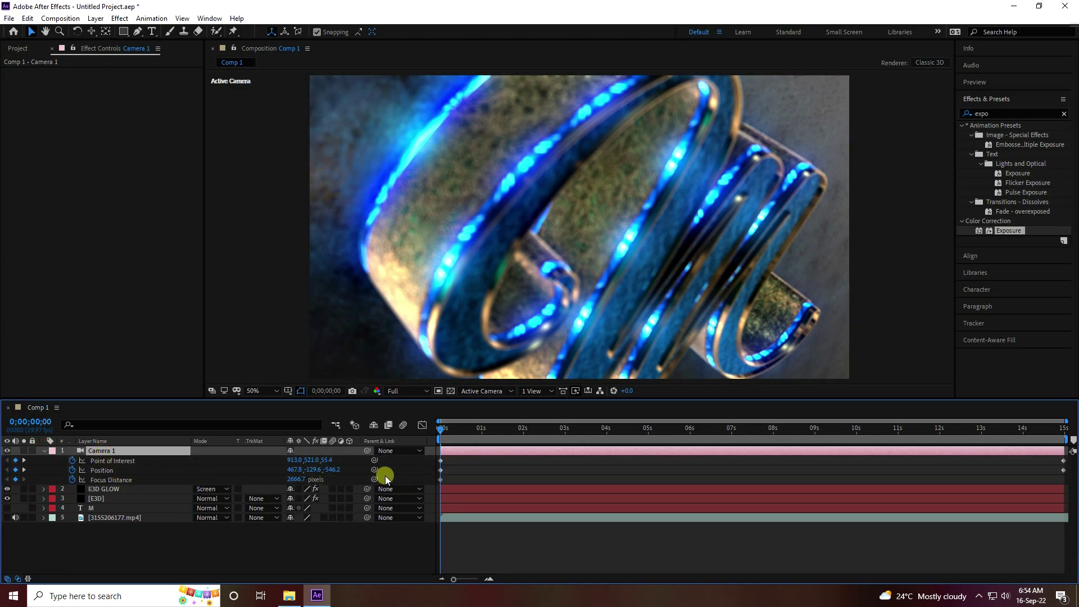
pyautogui.click(296, 479)
pyautogui.write('500')
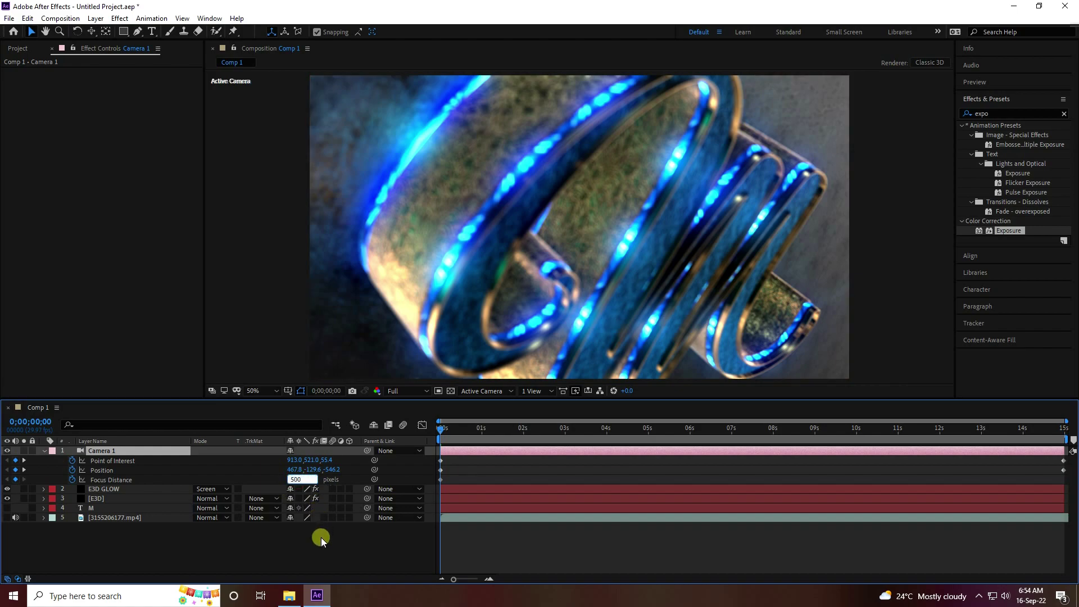
pyautogui.press('Return')
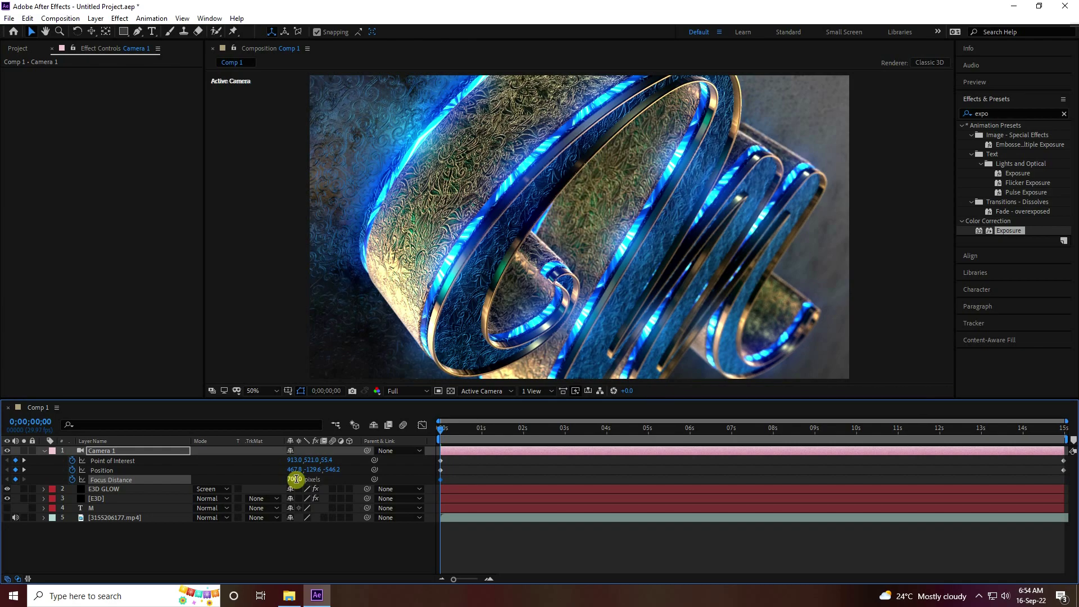
# Keyframe Camera 1's Focus Distance at 600 pixels at 2 seconds and at 650 pixels at 4 seconds
pyautogui.click(523, 428)
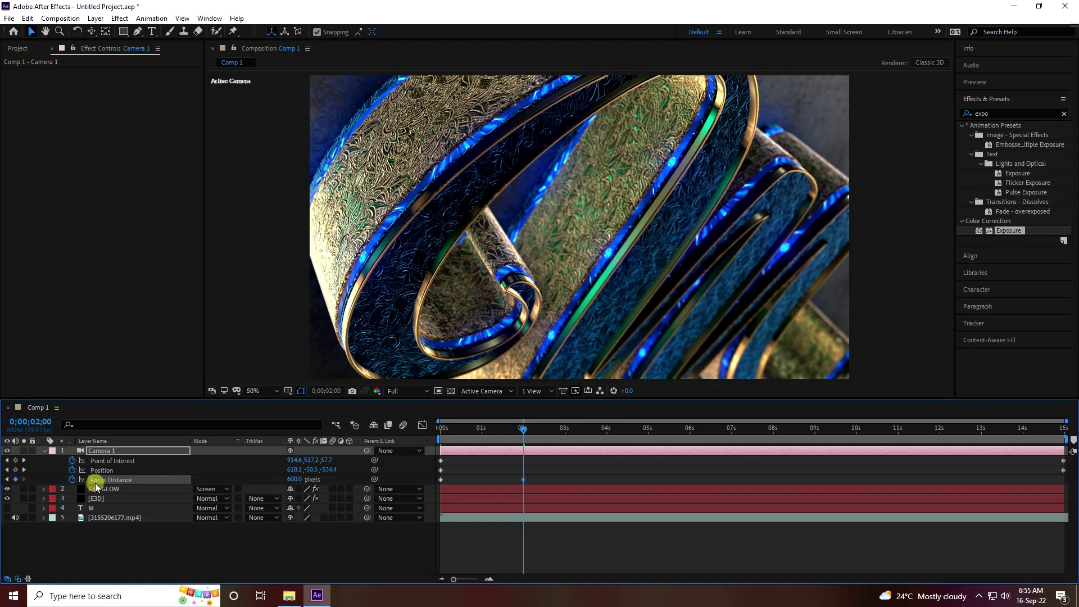
pyautogui.click(605, 428)
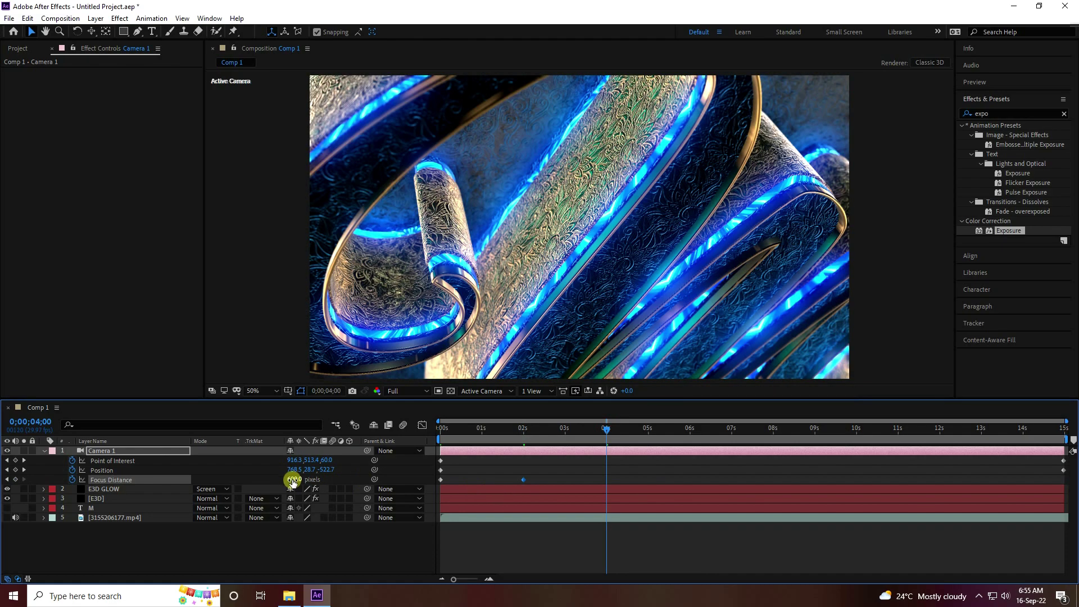
pyautogui.moveTo(294, 482); pyautogui.dragTo(294, 480)
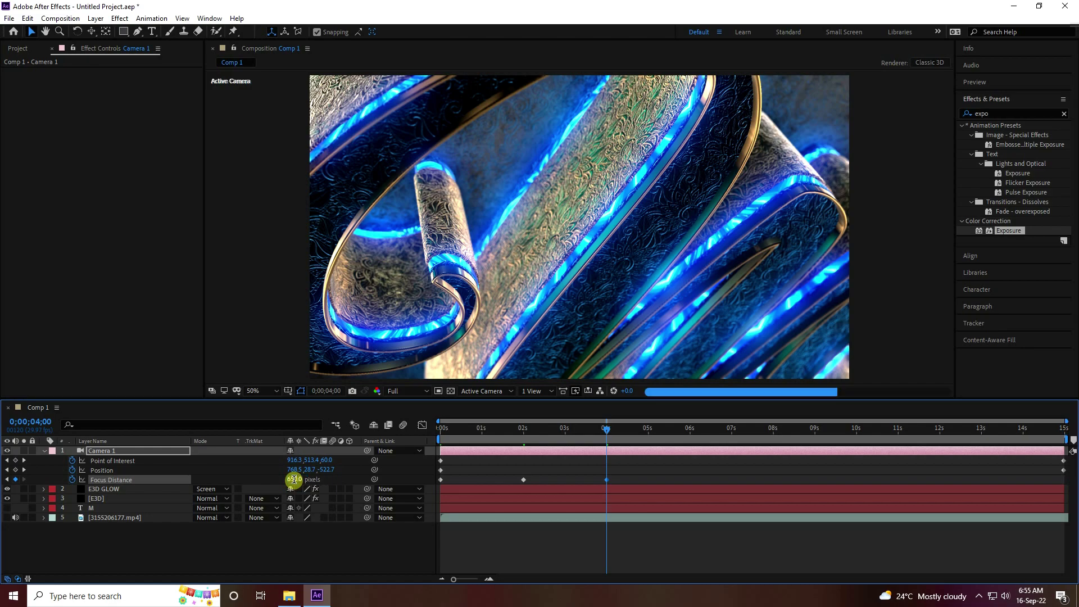
# Keyframe Camera 1's Focus Distance at 500 pixels at 6 seconds
pyautogui.click(690, 428)
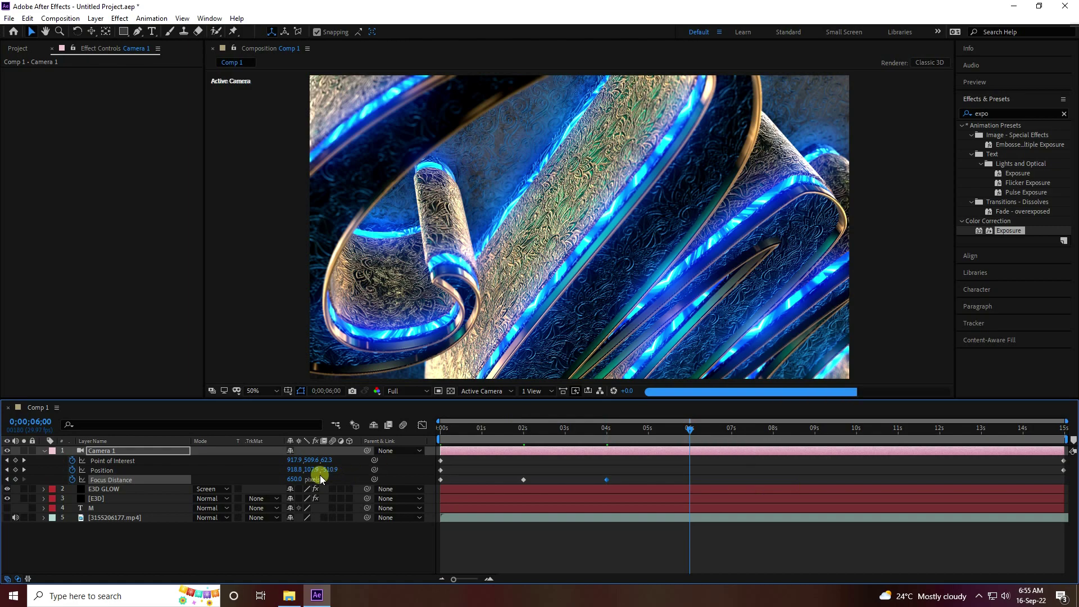
pyautogui.moveTo(320, 478); pyautogui.dragTo(296, 477)
pyautogui.click(298, 476)
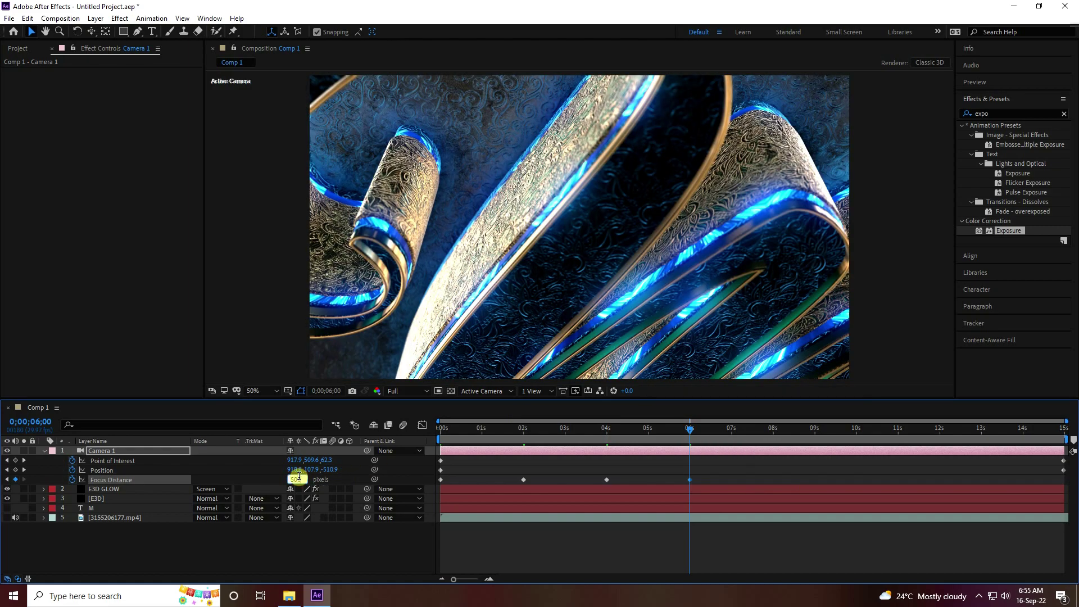
pyautogui.press('Return')
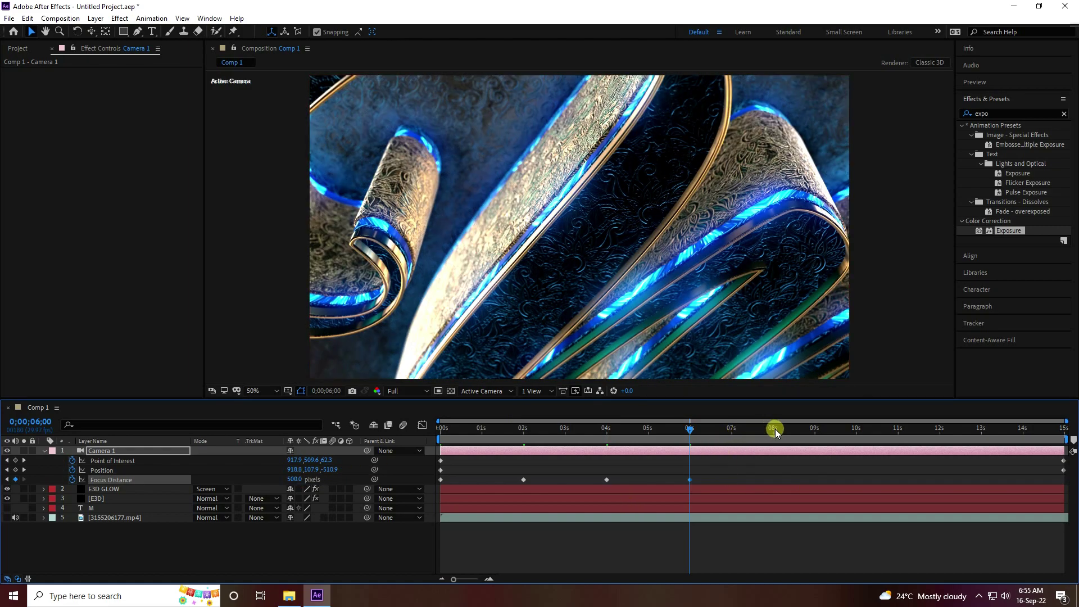
# Add Focus Distance keyframes of 500 pixels at 8, about 10 and 12 seconds, and one of 600 pixels at 0;00;14;29
pyautogui.click(774, 430)
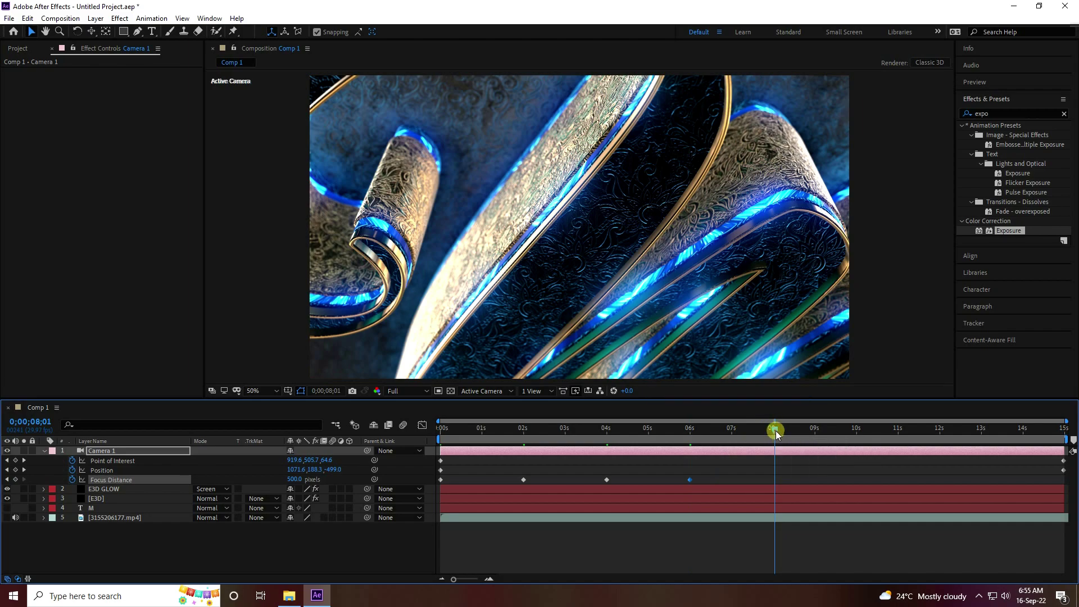
pyautogui.moveTo(775, 432); pyautogui.dragTo(775, 430)
pyautogui.click(273, 502)
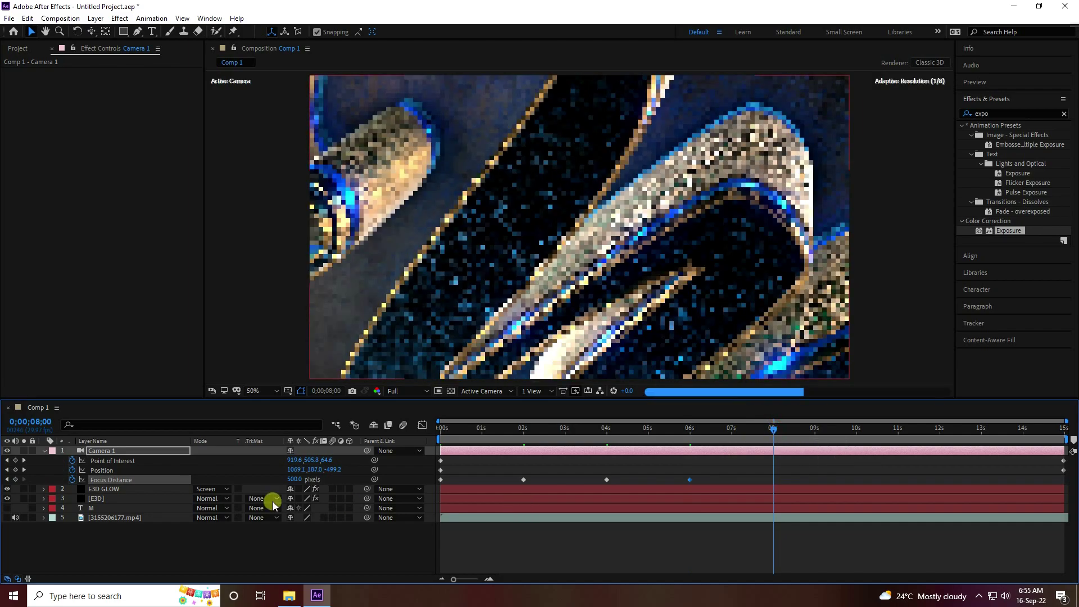
pyautogui.click(292, 481)
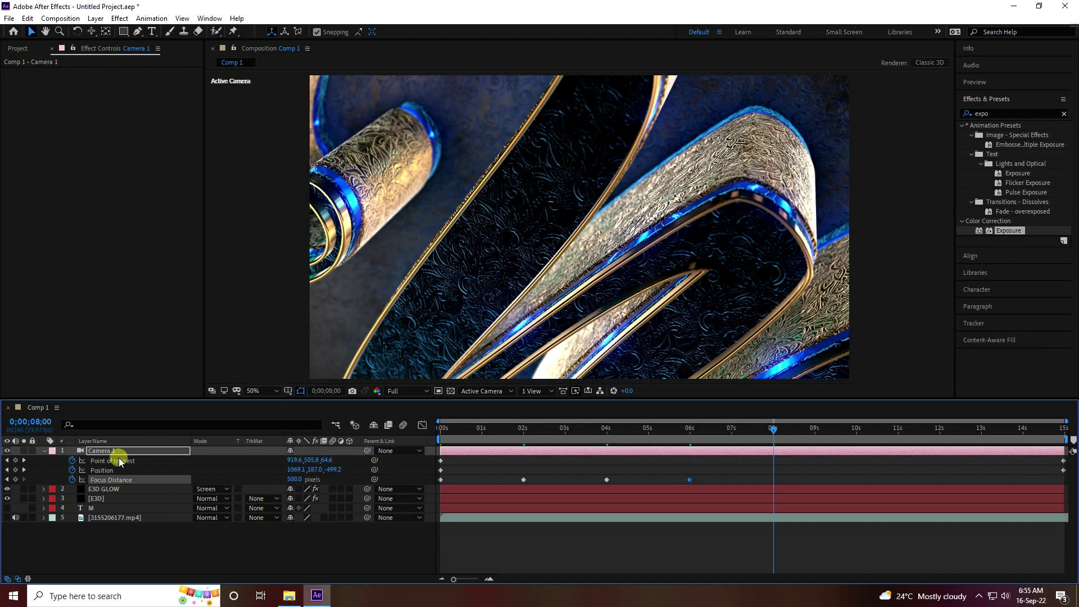
pyautogui.click(856, 429)
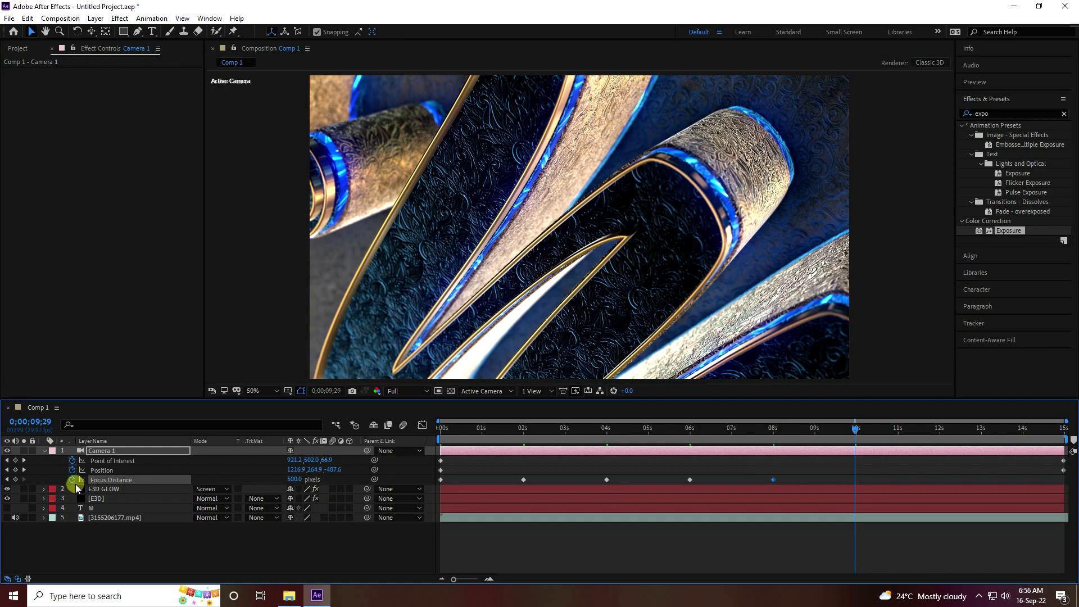
pyautogui.click(939, 430)
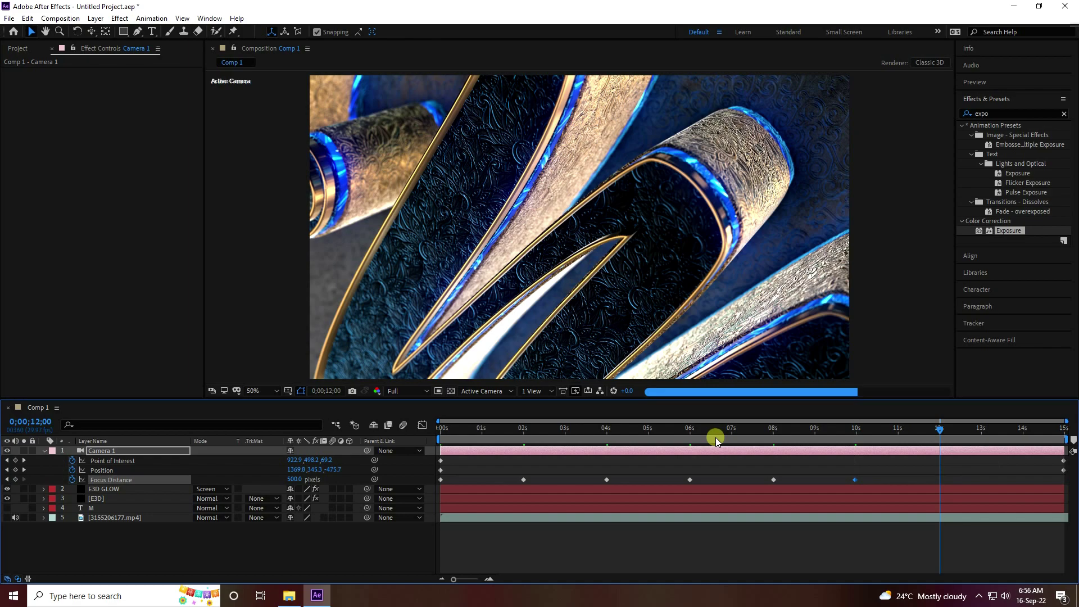
pyautogui.click(15, 479)
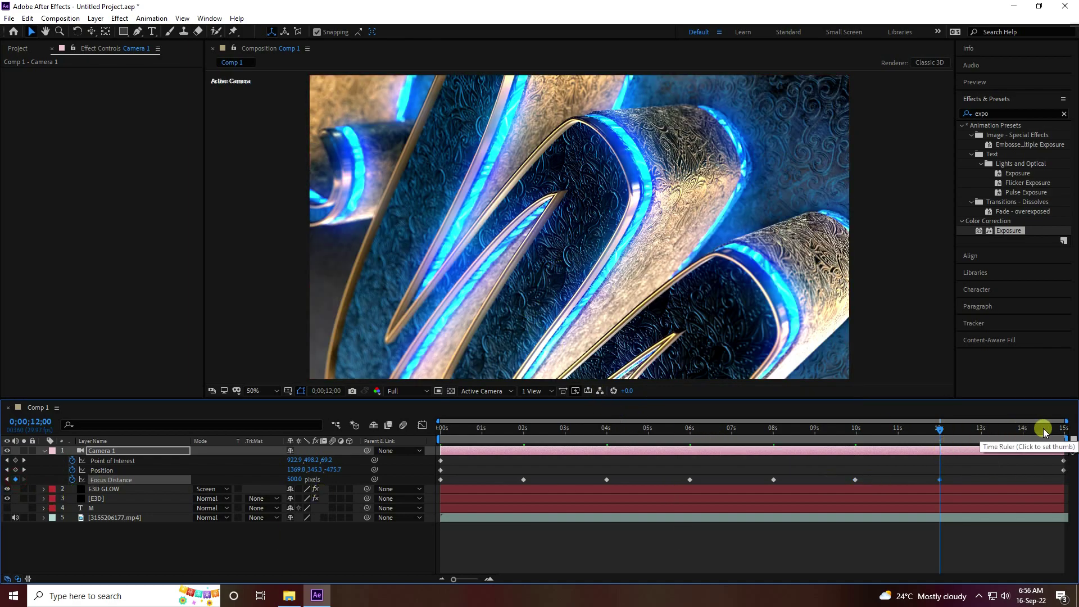
pyautogui.click(1066, 430)
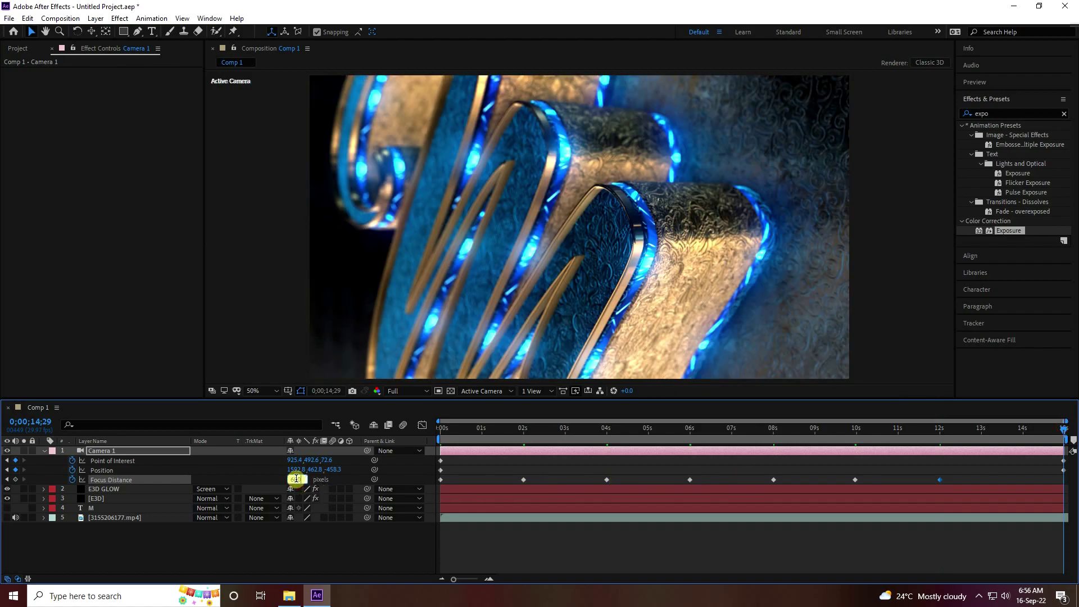
pyautogui.moveTo(295, 479); pyautogui.dragTo(296, 478)
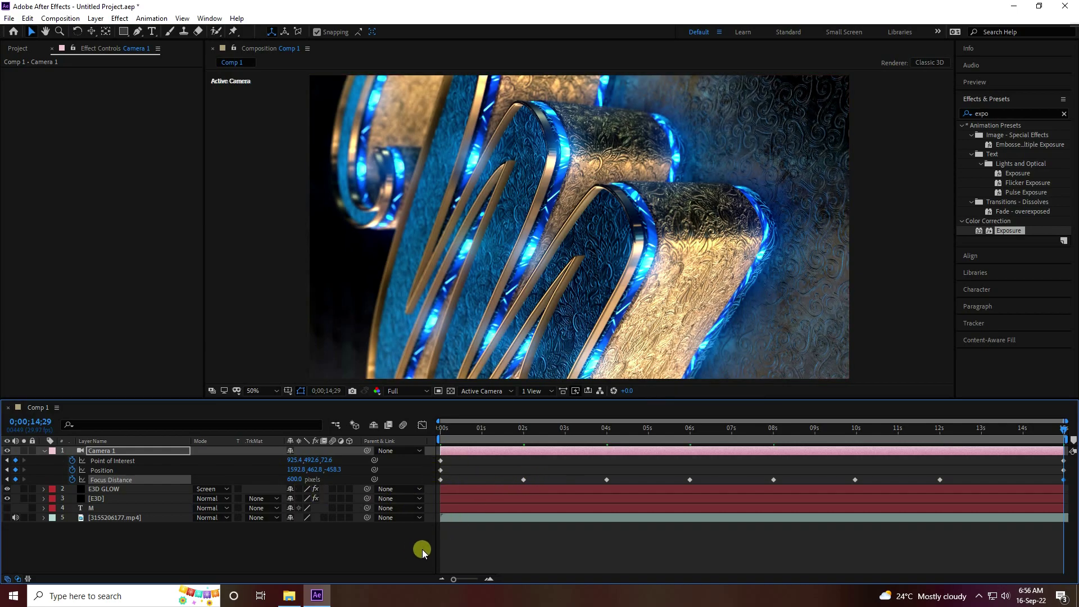
# Apply Easy Ease to all of Camera 1's keyframes and return to the start of the timeline
pyautogui.moveTo(423, 549); pyautogui.dragTo(1069, 450)
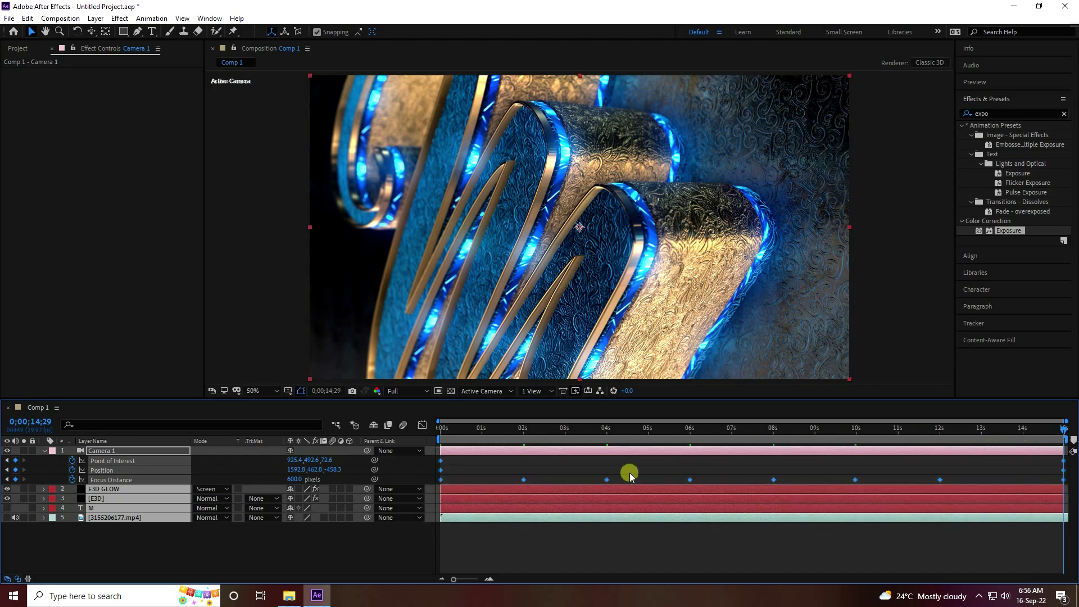
pyautogui.press('F9')
pyautogui.click(390, 568)
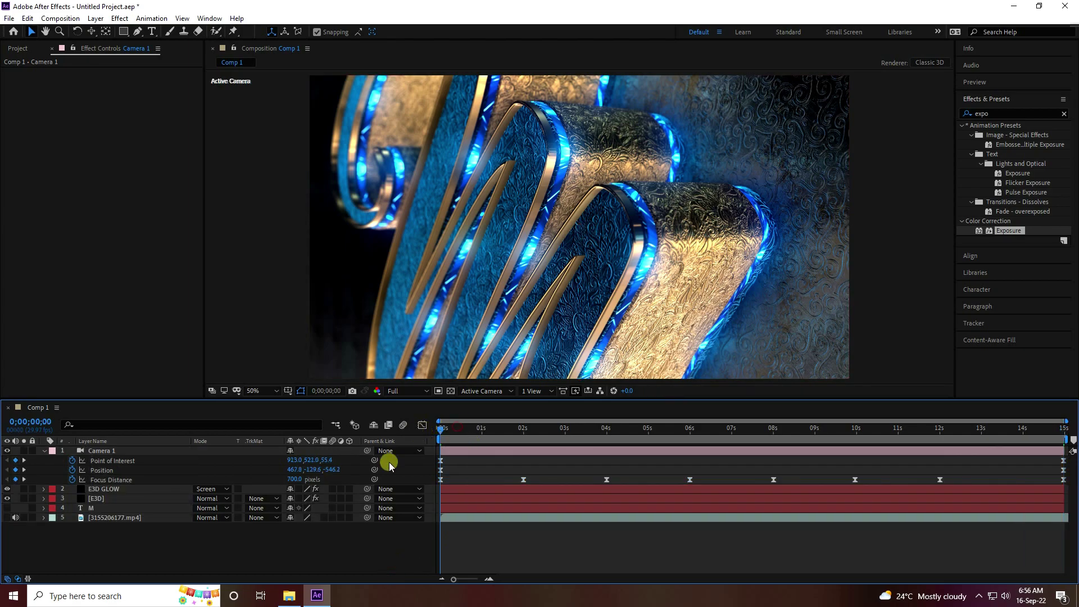
pyautogui.press('Home')
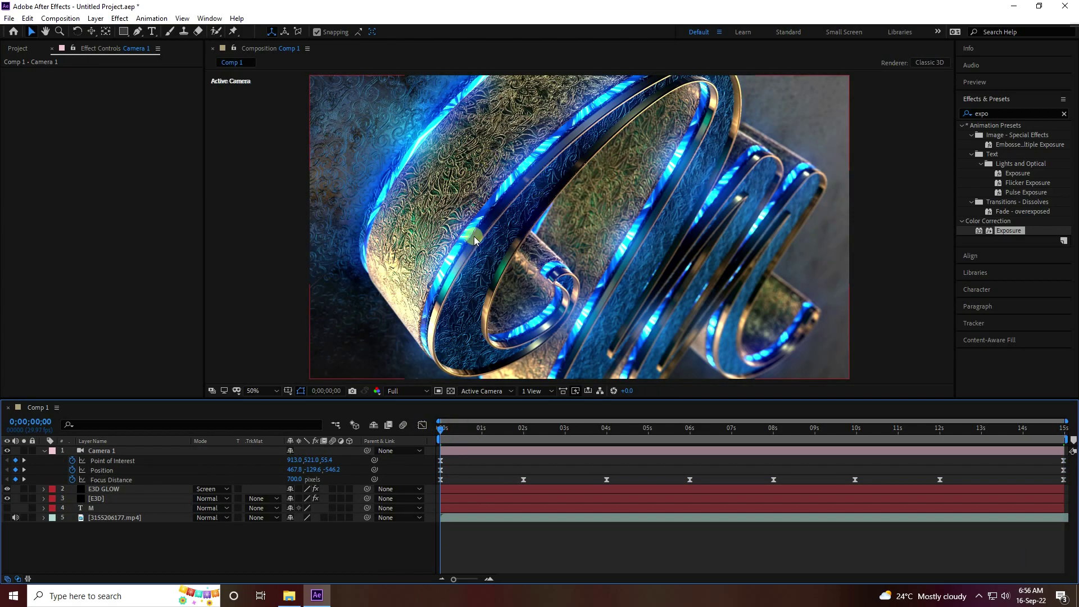